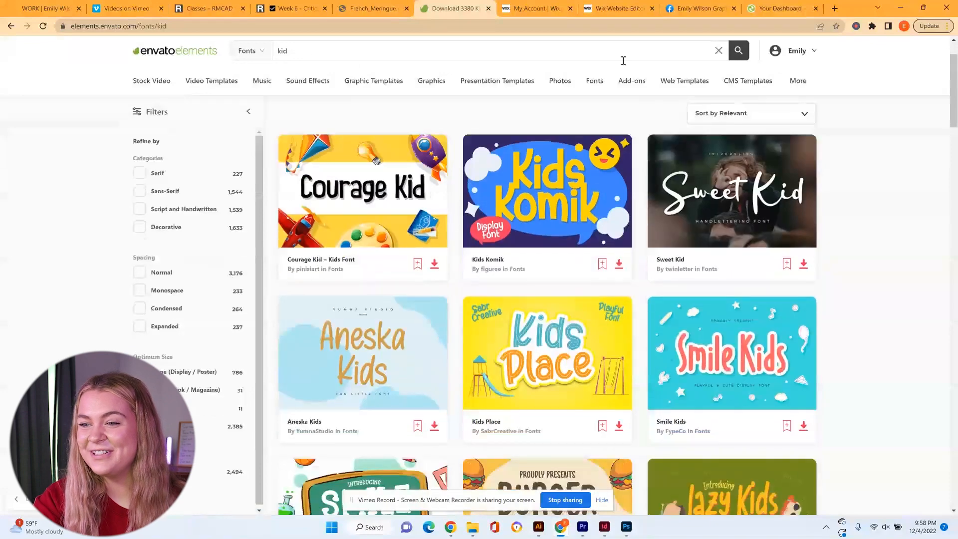
# Step: Download the Kids Komik font under the existing recent project, and look through the remaining kid font results
pyautogui.click(619, 263)
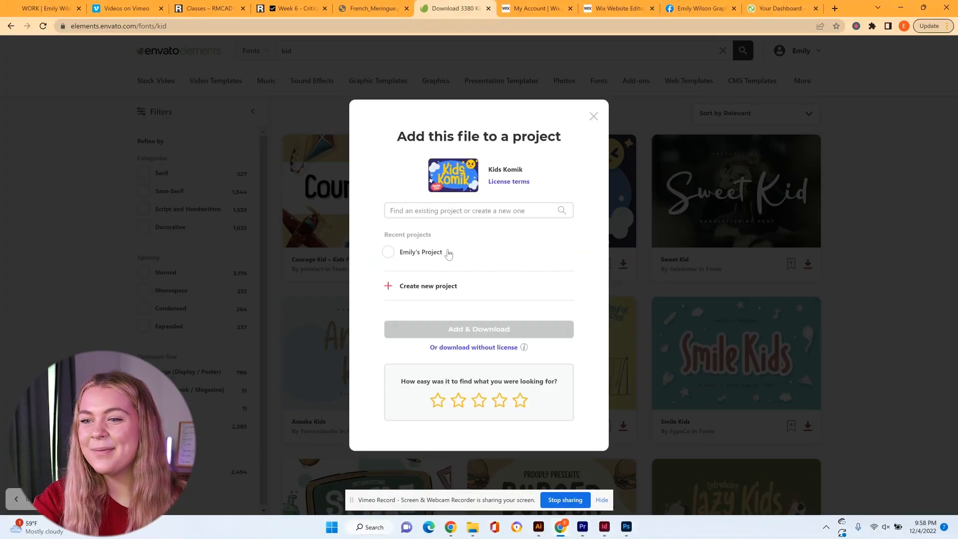
pyautogui.click(437, 253)
pyautogui.click(474, 332)
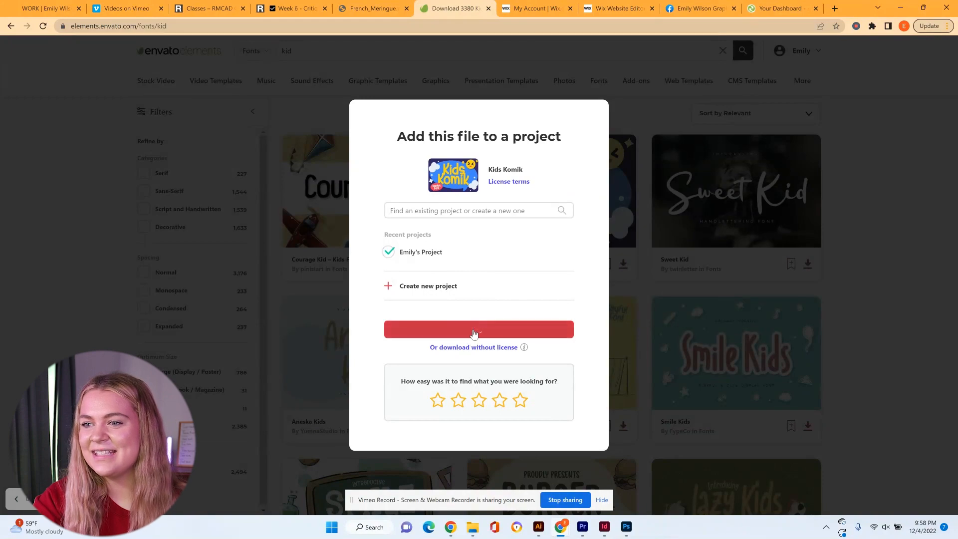
pyautogui.scroll(-3, 549, 274)
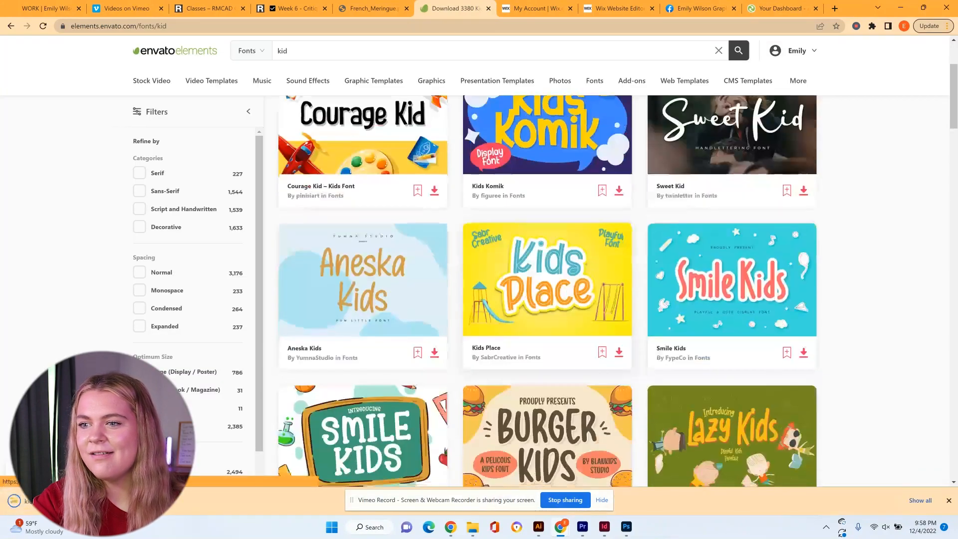
pyautogui.click(623, 275)
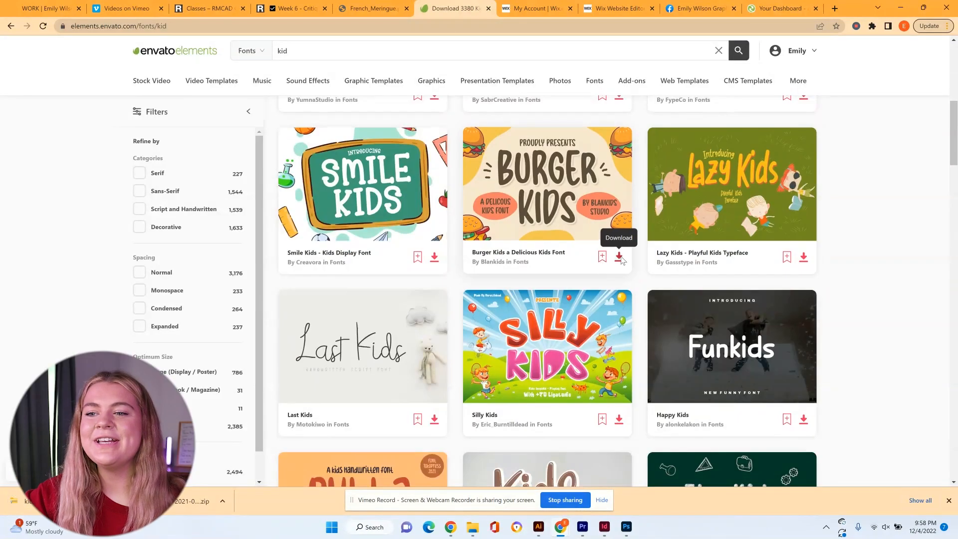
pyautogui.scroll(-12, 549, 290)
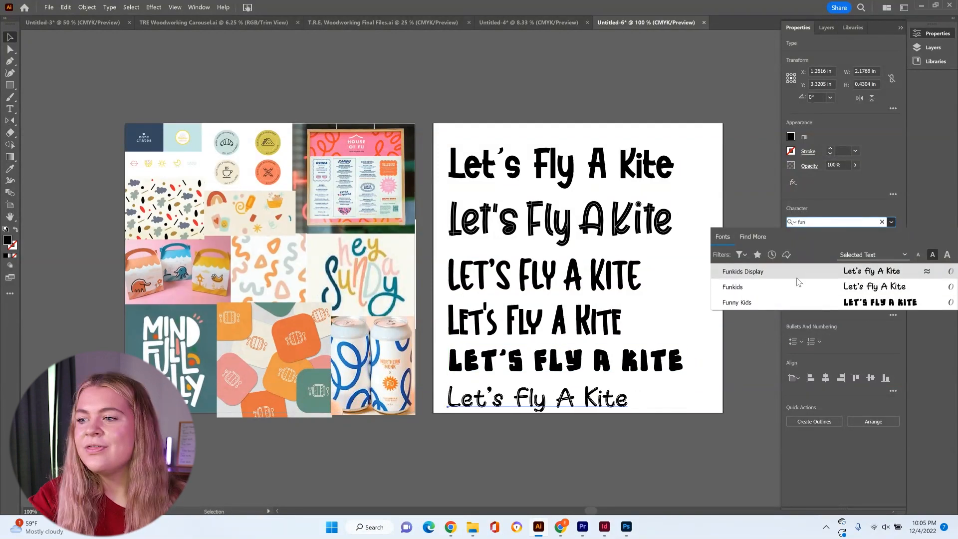
# Step: Set the lowest "Let's Fly A Kite" line in Funkids and move all six lines slightly up on the artboard
pyautogui.click(797, 277)
pyautogui.moveTo(697, 425); pyautogui.dragTo(471, 170)
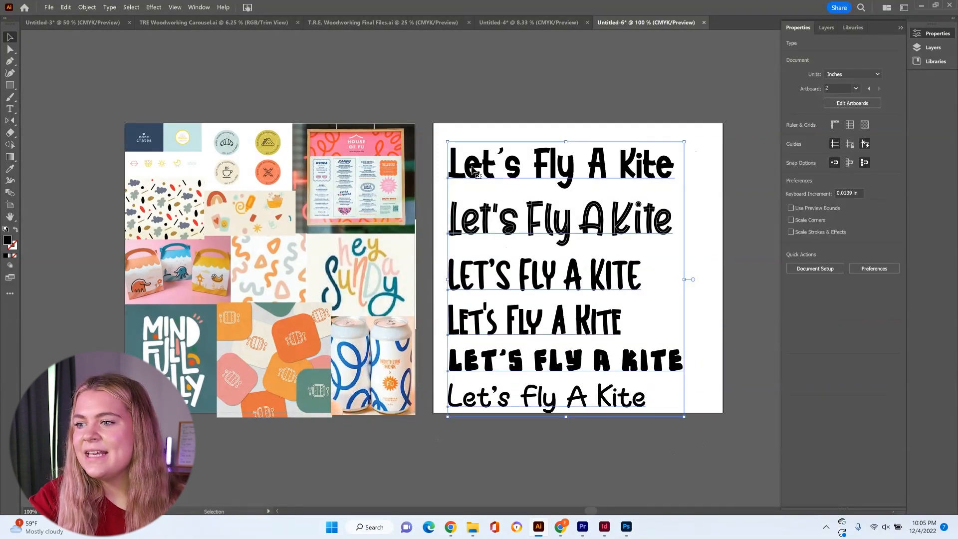
pyautogui.moveTo(471, 160); pyautogui.dragTo(472, 161)
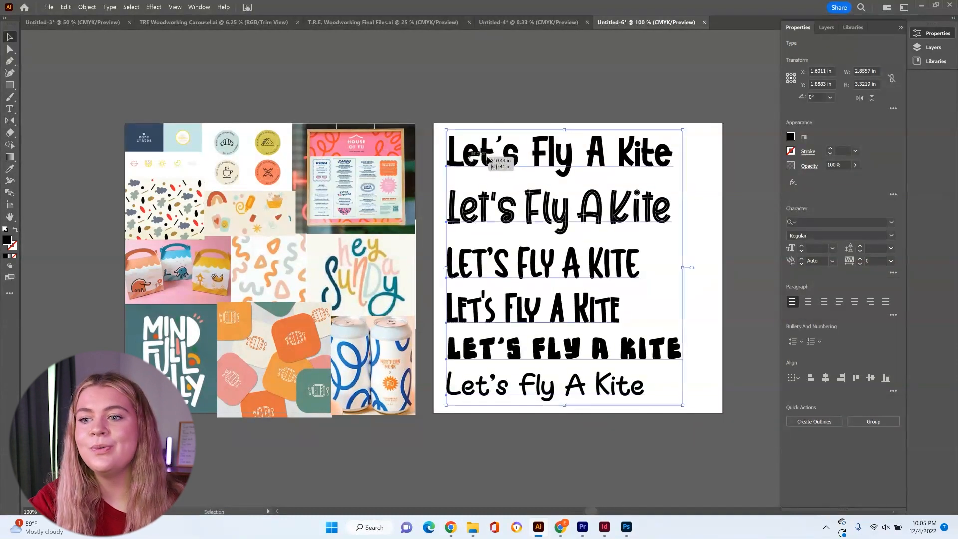
pyautogui.click(748, 289)
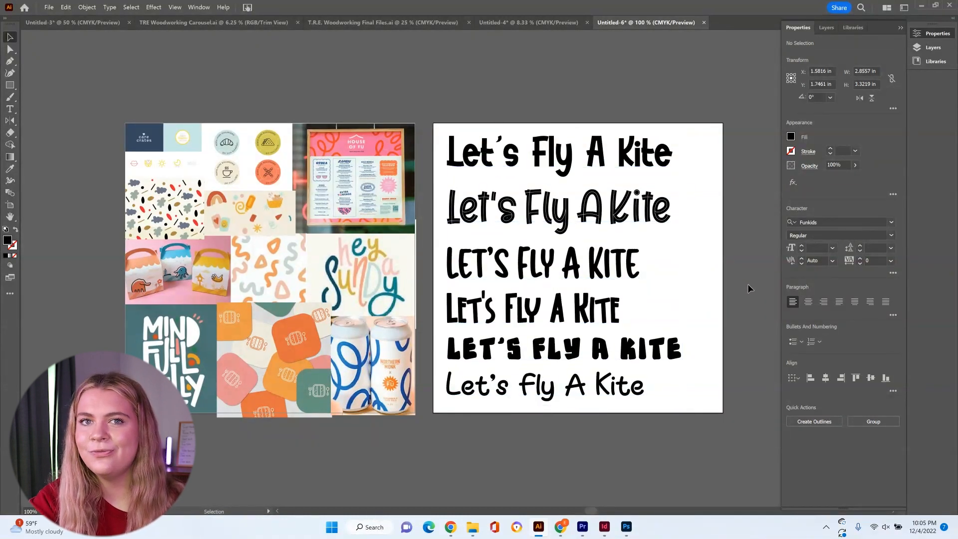
# Step: Check the Funkids line's letters for alternates, replacing the K of Kite with a lowercase k and trying its alternate glyphs
pyautogui.press('t')
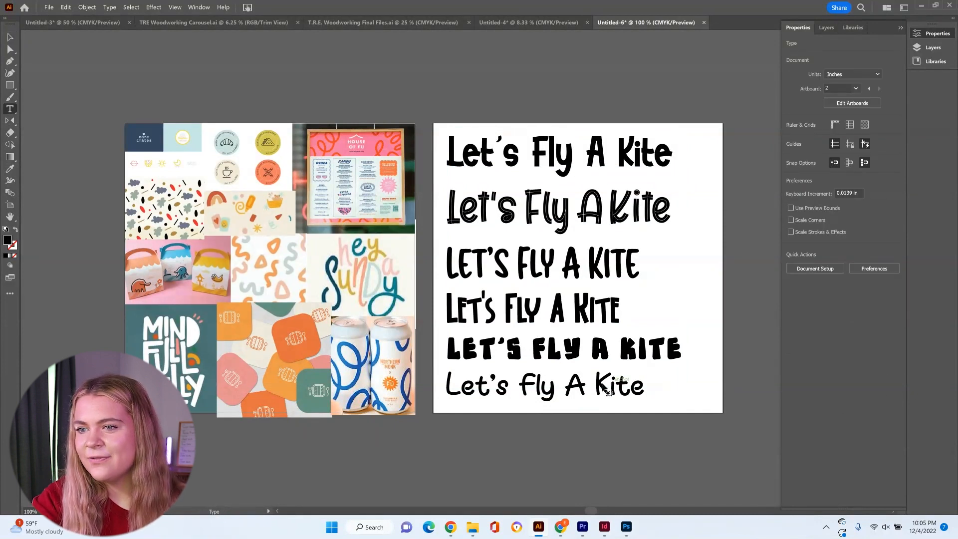
pyautogui.click(605, 383)
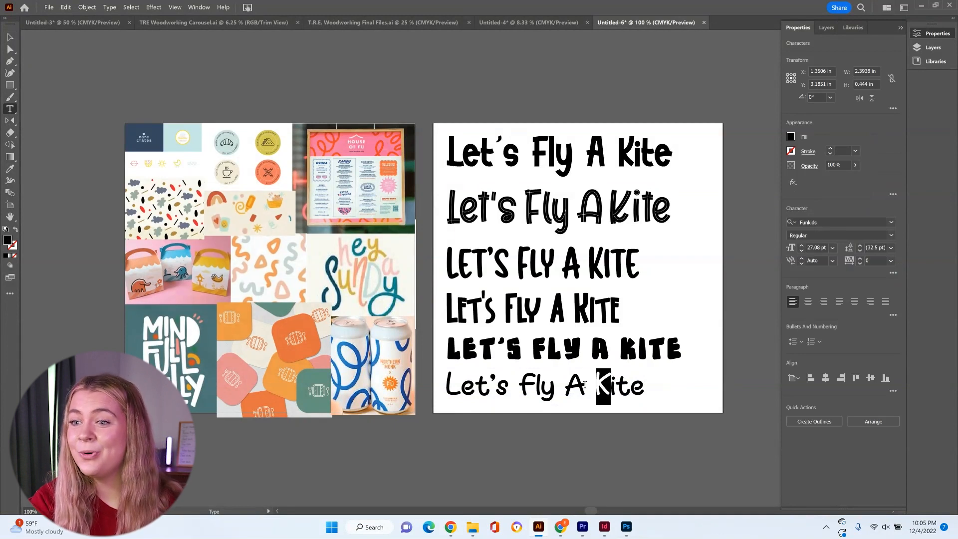
pyautogui.moveTo(584, 384); pyautogui.dragTo(546, 385)
pyautogui.moveTo(630, 387); pyautogui.dragTo(644, 387)
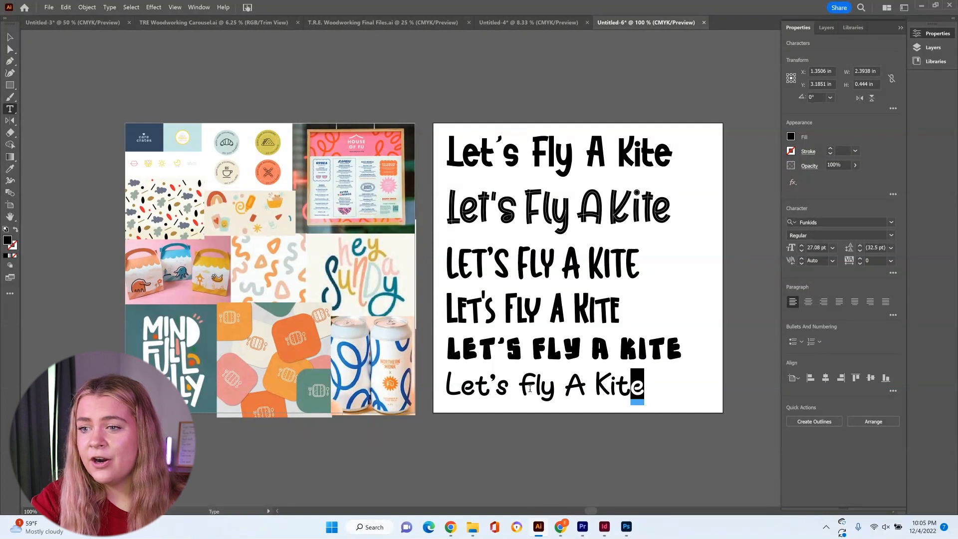
pyautogui.click(599, 387)
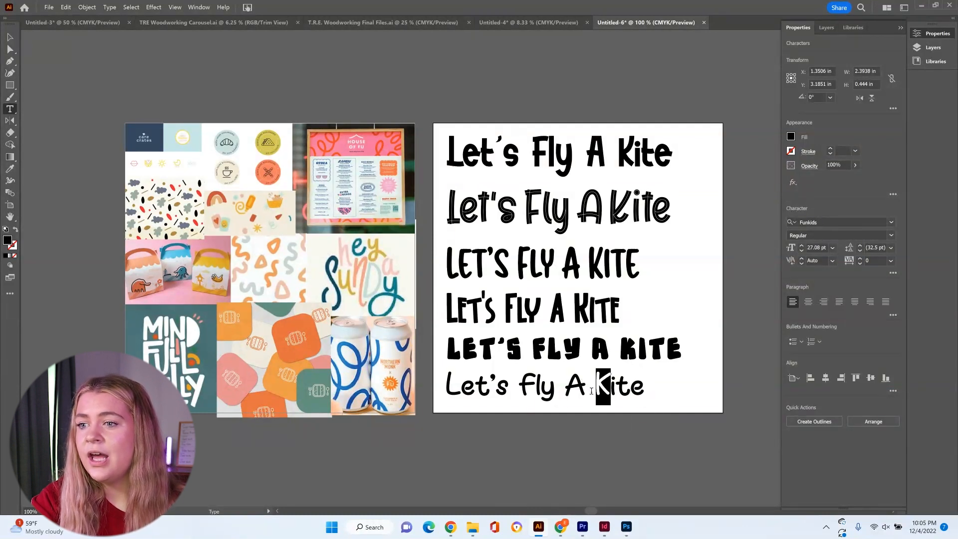
pyautogui.write('k')
pyautogui.hotkey('shift', 'Left')
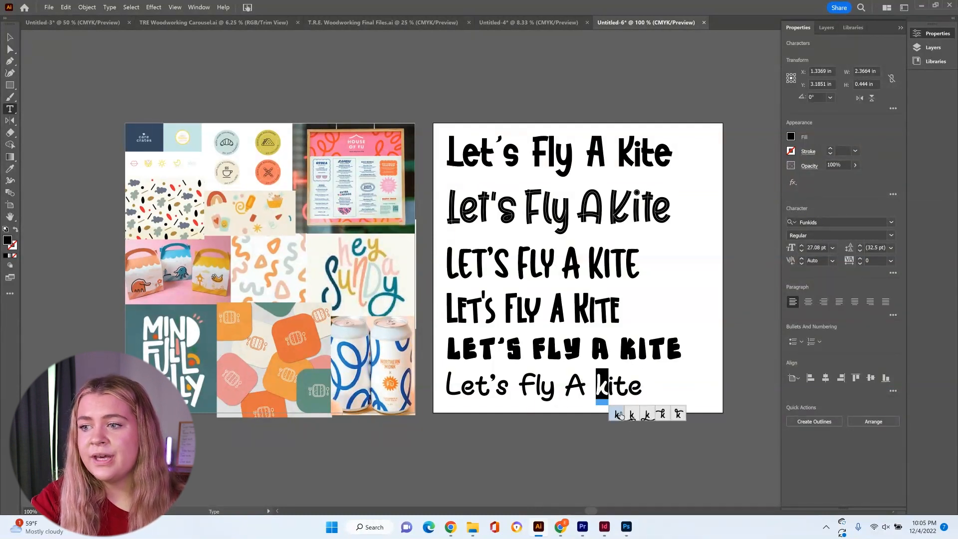
pyautogui.click(649, 414)
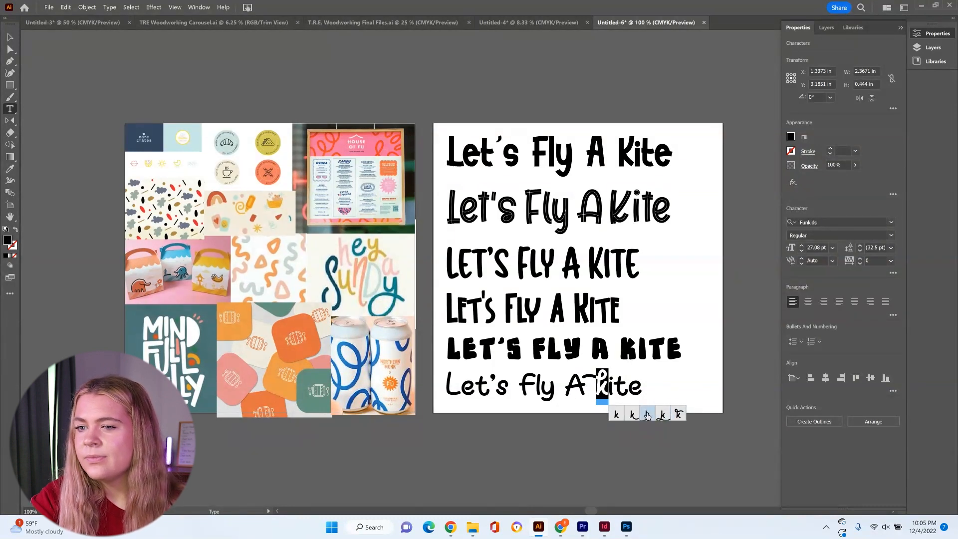
pyautogui.click(649, 414)
pyautogui.moveTo(542, 385); pyautogui.dragTo(475, 385)
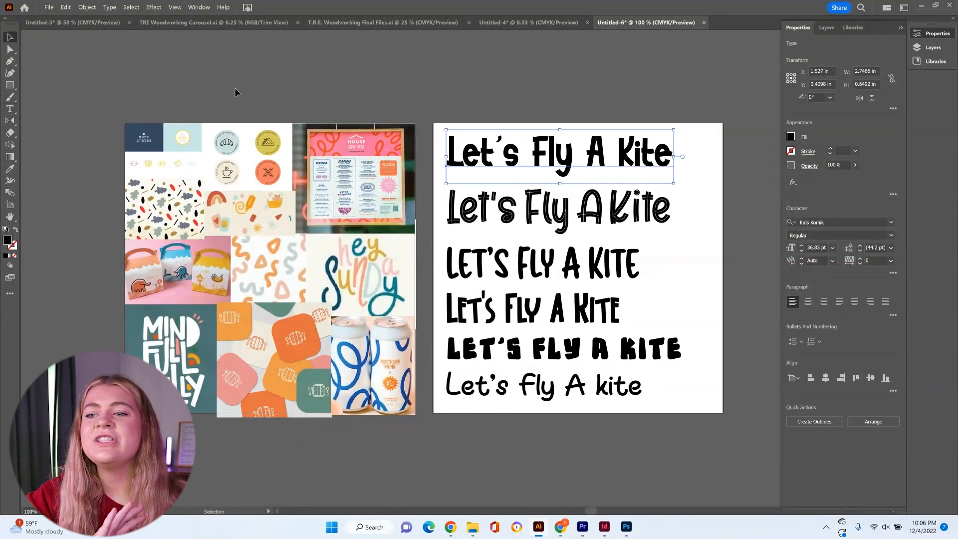
# Step: Delete the uppermost "Let's Fly A Kite" line, set in Kids Komik
pyautogui.click(236, 92)
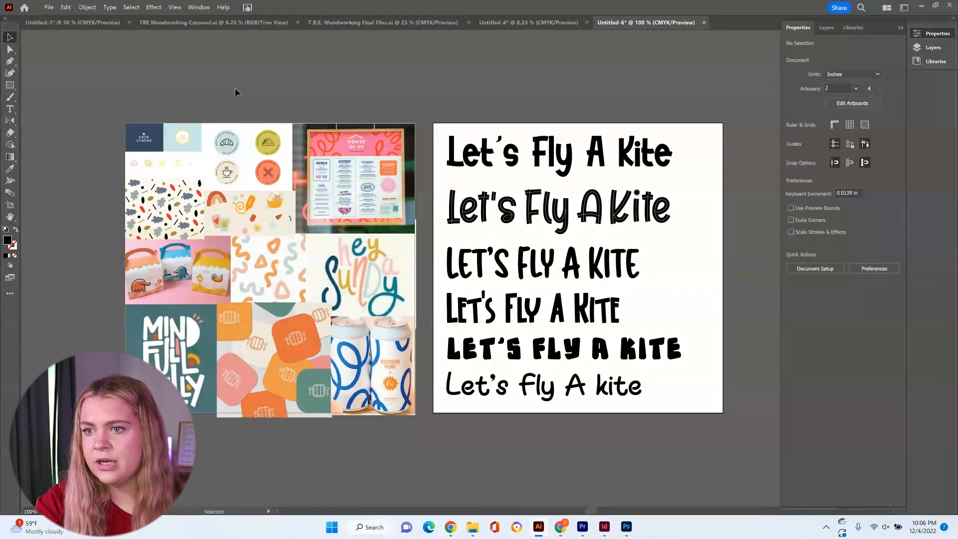
pyautogui.click(548, 158)
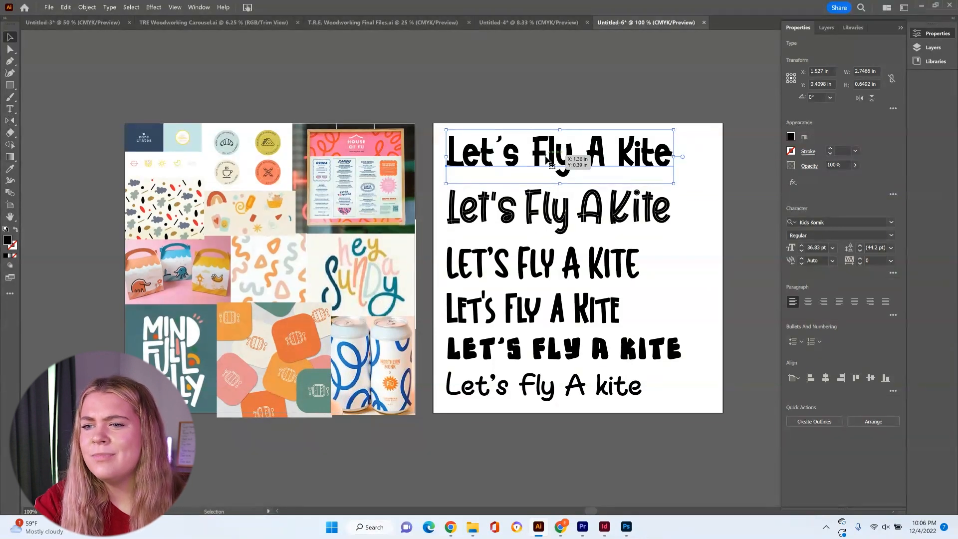
pyautogui.press('Delete')
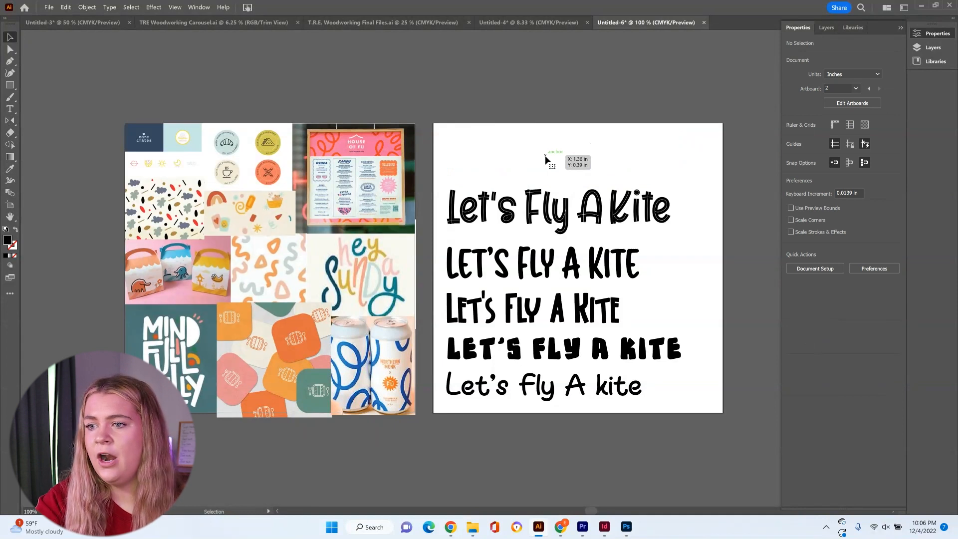
# Step: Duplicate the Kids Place line into the empty space above it and set the copy's font to Kids Place Clean
pyautogui.click(558, 214)
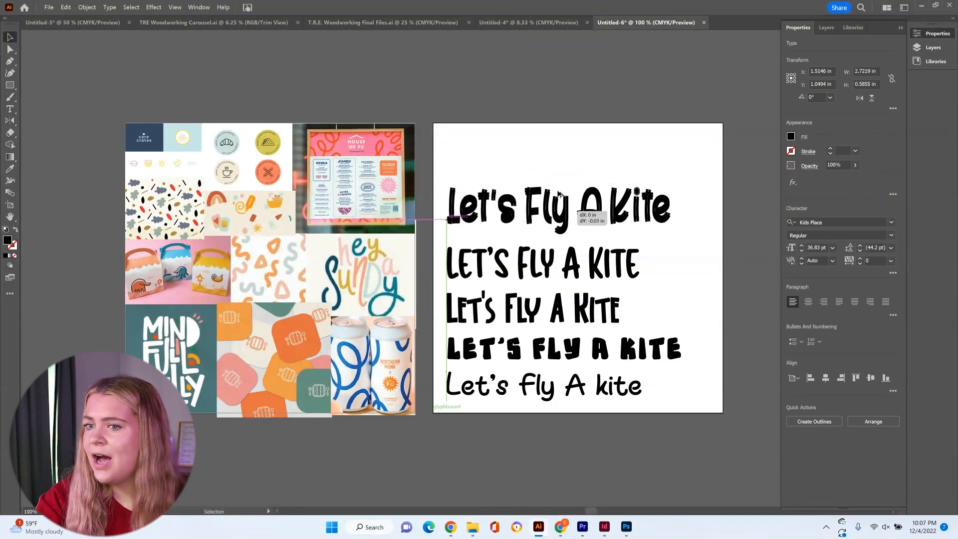
pyautogui.moveTo(569, 212); pyautogui.dragTo(568, 160)
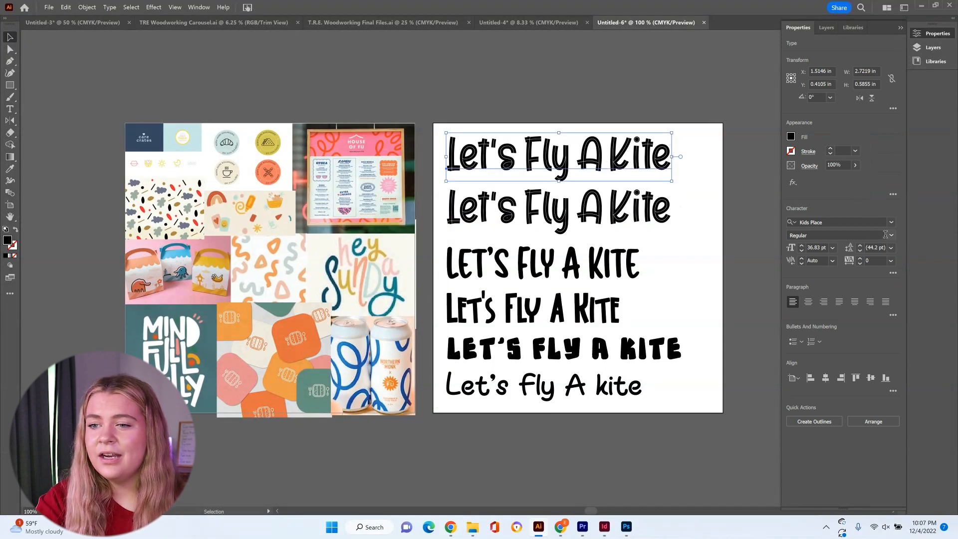
pyautogui.click(888, 226)
pyautogui.write('kids')
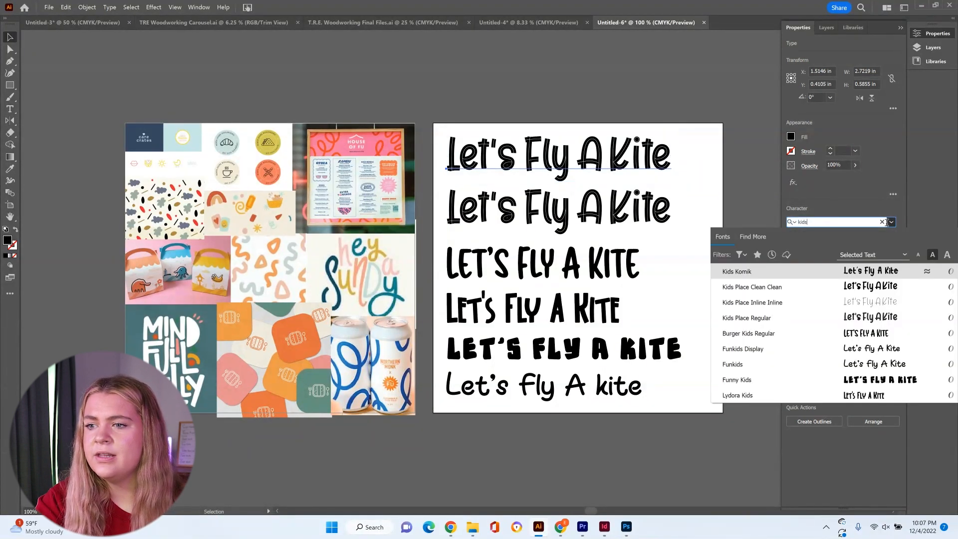
pyautogui.click(779, 287)
# Step: Delete the original inline-style Kids Place line and move the Kids Place Clean copy down into its place
pyautogui.click(624, 217)
pyautogui.press('Delete')
pyautogui.moveTo(602, 162); pyautogui.dragTo(602, 221)
pyautogui.click(585, 152)
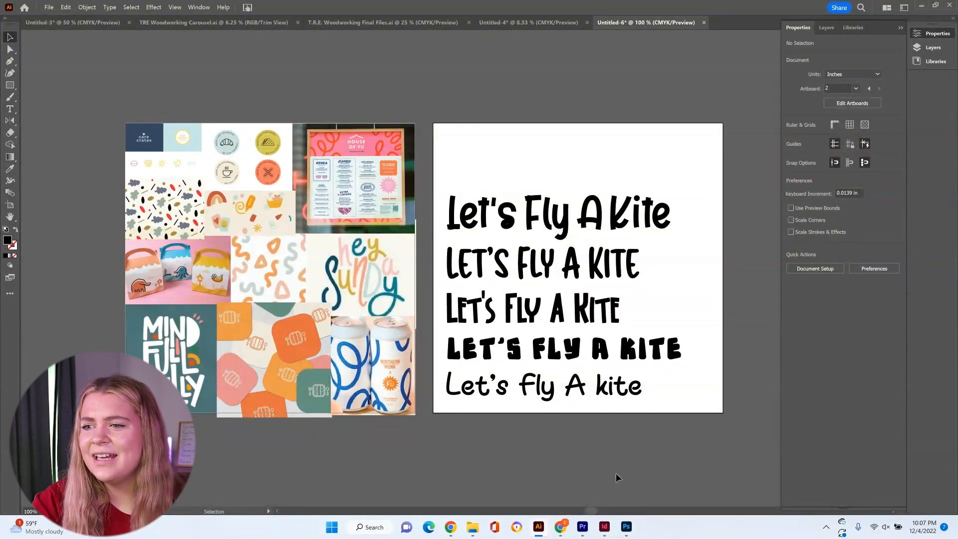
# Step: Delete the narrow small-caps line above the heavy block-letter line, and move the two lines below up to close the gap
pyautogui.click(606, 318)
pyautogui.press('Delete')
pyautogui.moveTo(552, 355); pyautogui.dragTo(521, 313)
pyautogui.click(552, 397)
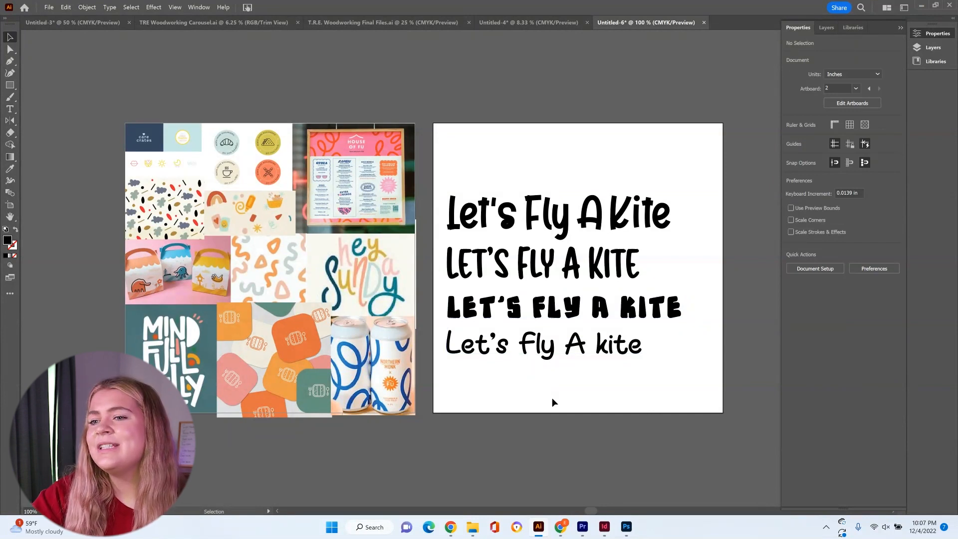
# Step: Replace the lowercase k of "kite" in the Funkids line with a capital K
pyautogui.click(599, 344)
pyautogui.doubleClick(598, 344)
pyautogui.moveTo(596, 344); pyautogui.dragTo(608, 344)
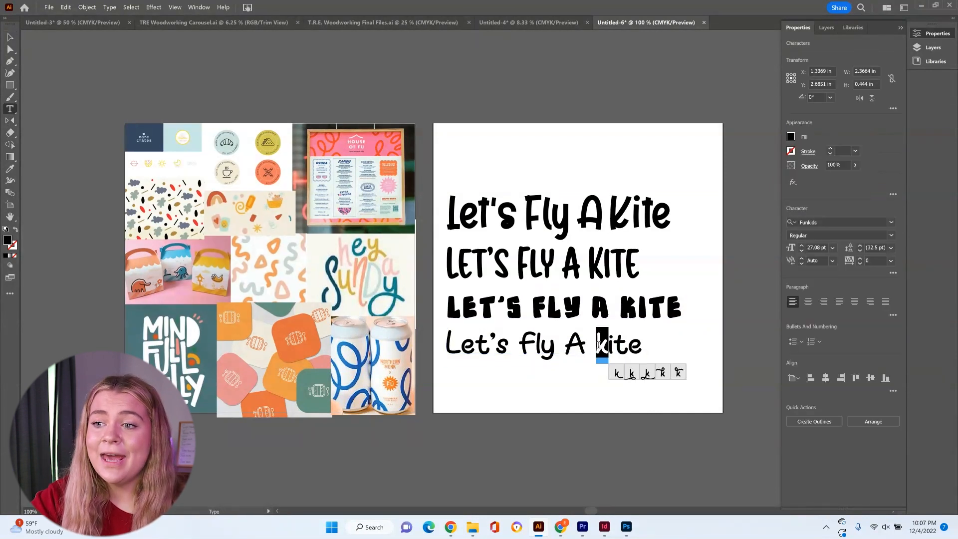
pyautogui.write('K')
pyautogui.press('Escape')
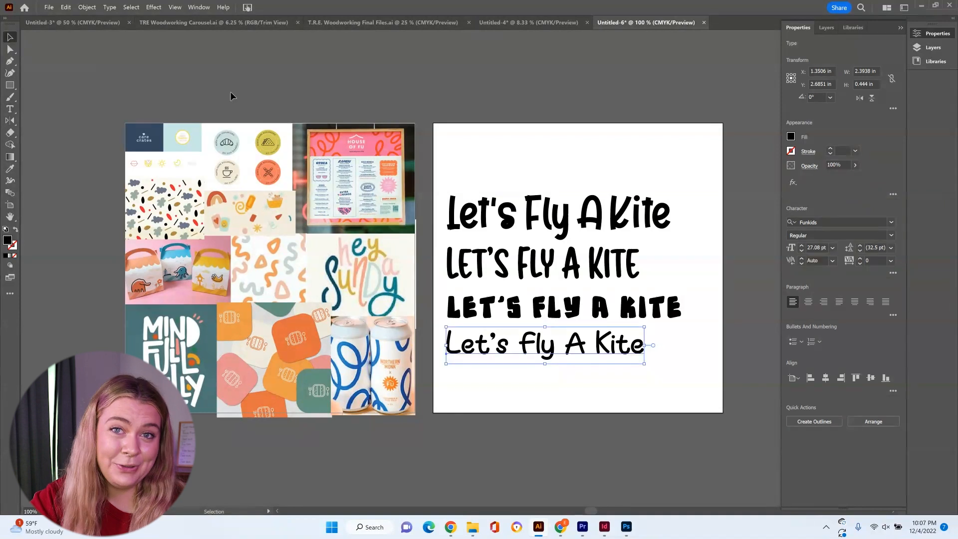
pyautogui.click(257, 62)
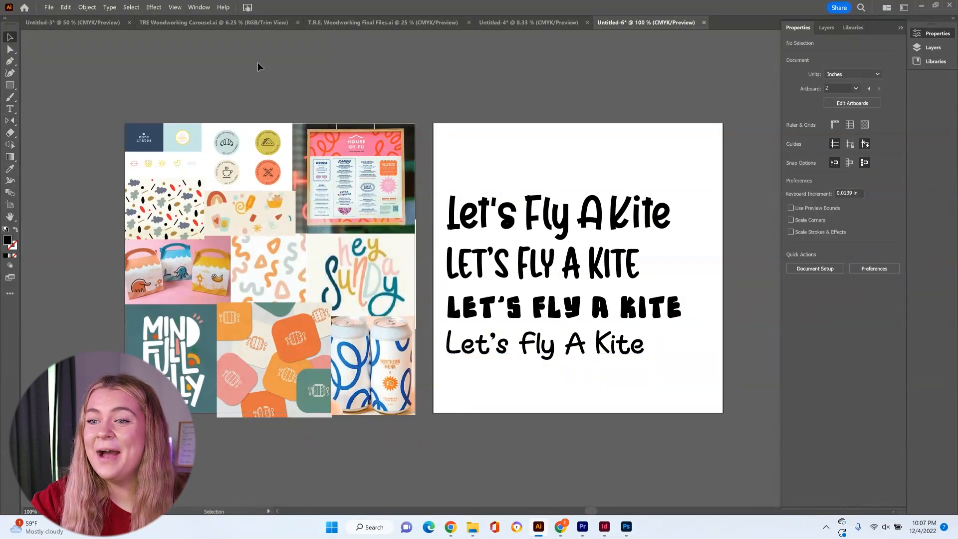
# Step: Move the Kids Place Clean and heavy block-letter lines above the artboard, and bring the Funkids line up beneath the condensed all-caps line
pyautogui.moveTo(533, 226); pyautogui.dragTo(533, 86)
pyautogui.click(540, 166)
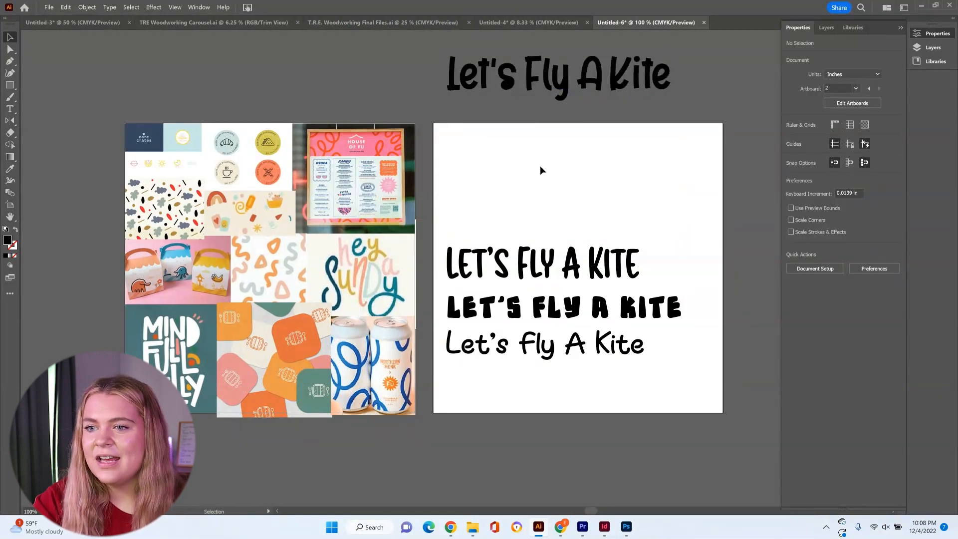
pyautogui.moveTo(561, 306); pyautogui.dragTo(474, 81)
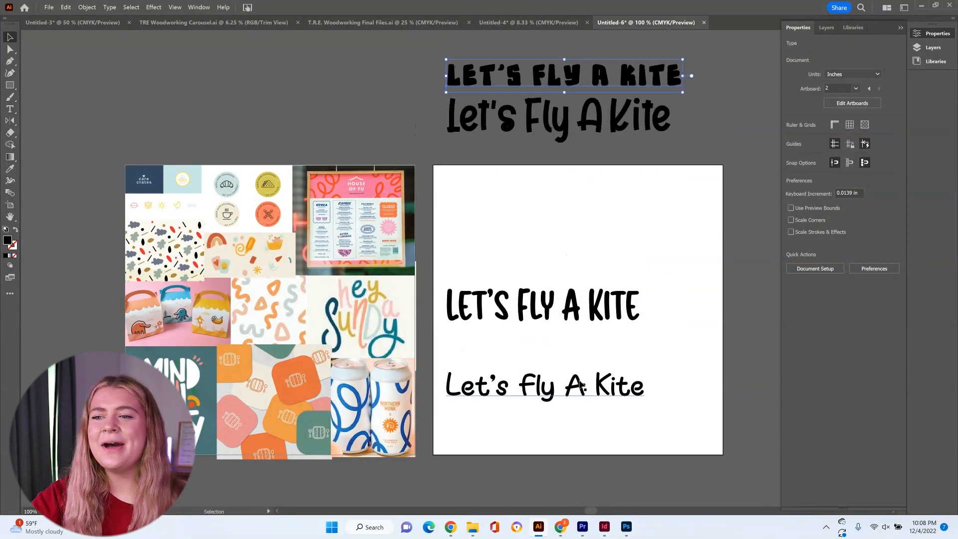
pyautogui.moveTo(578, 387); pyautogui.dragTo(579, 340)
pyautogui.click(578, 424)
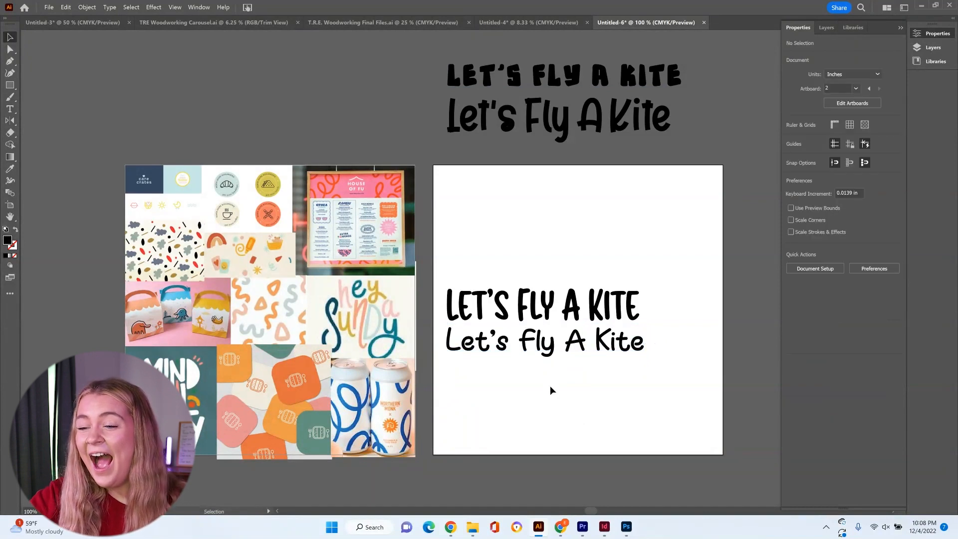
# Step: Duplicate the Funkids line directly below itself and set the copy in All Caps
pyautogui.click(551, 348)
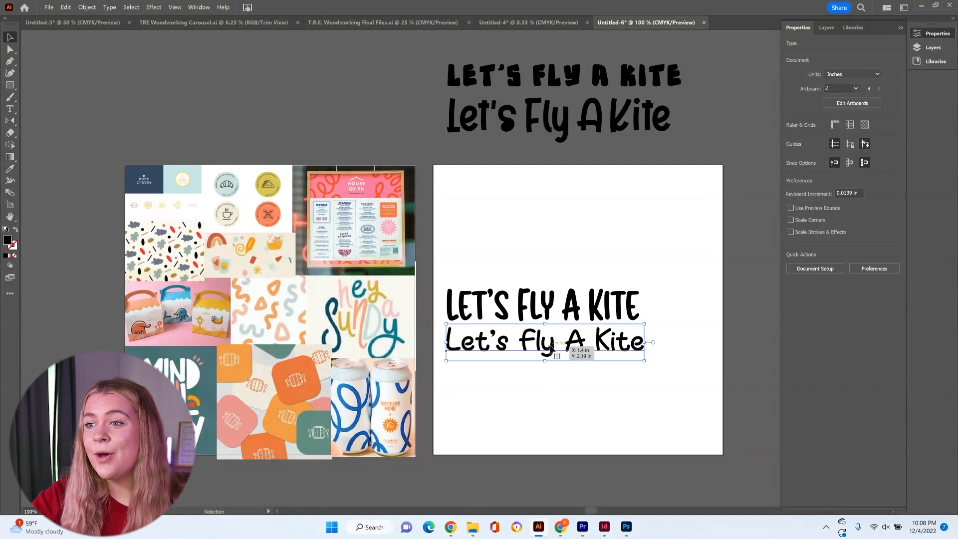
pyautogui.moveTo(551, 347); pyautogui.dragTo(552, 382)
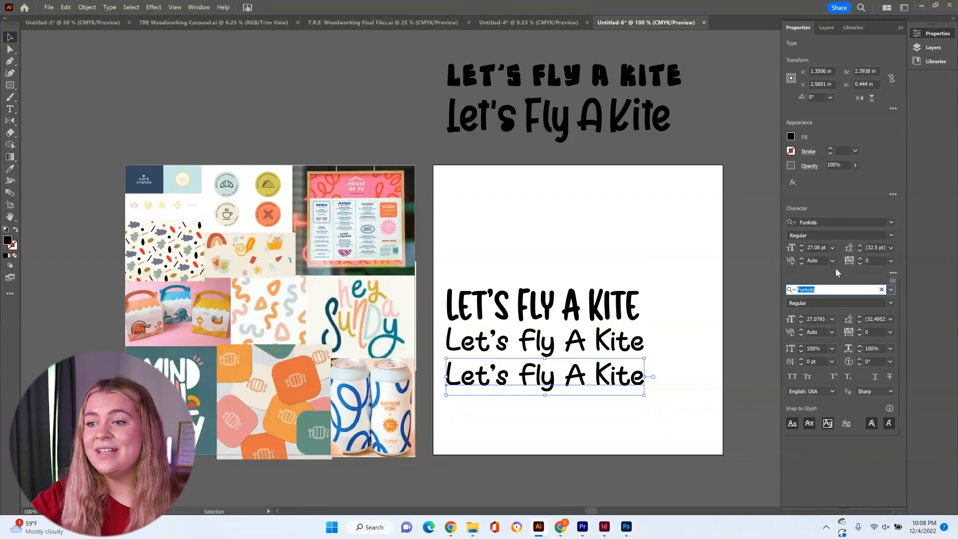
pyautogui.click(794, 374)
pyautogui.click(728, 398)
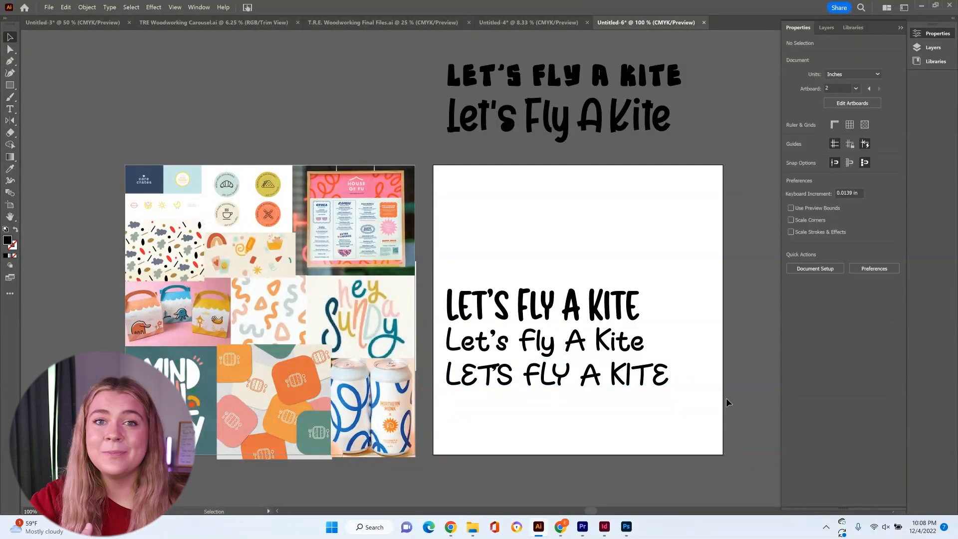
# Step: Move the condensed all-caps line above the artboard, and place the Funkids line near the artboard's upper edge, enlarged to about 35.65 pt
pyautogui.moveTo(604, 300); pyautogui.dragTo(580, 38)
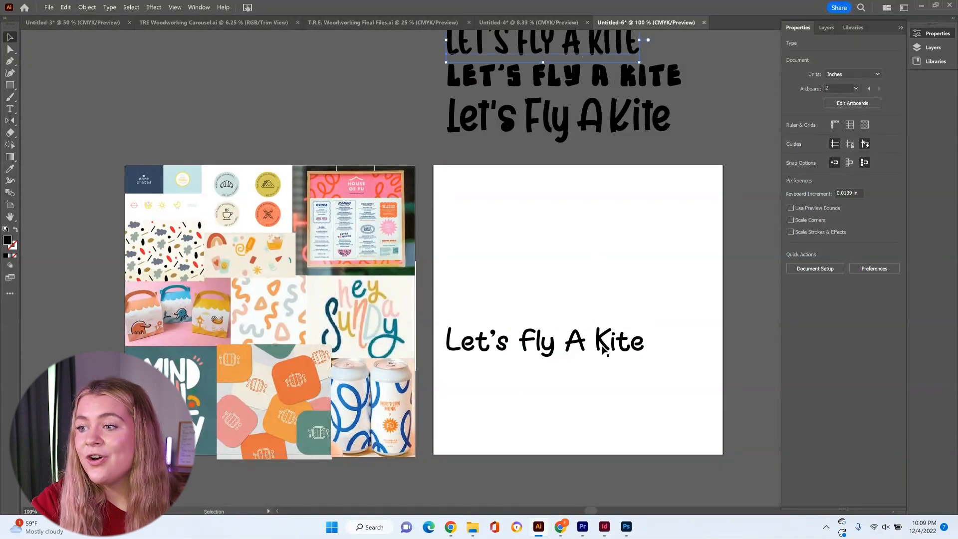
pyautogui.moveTo(601, 337); pyautogui.dragTo(580, 214)
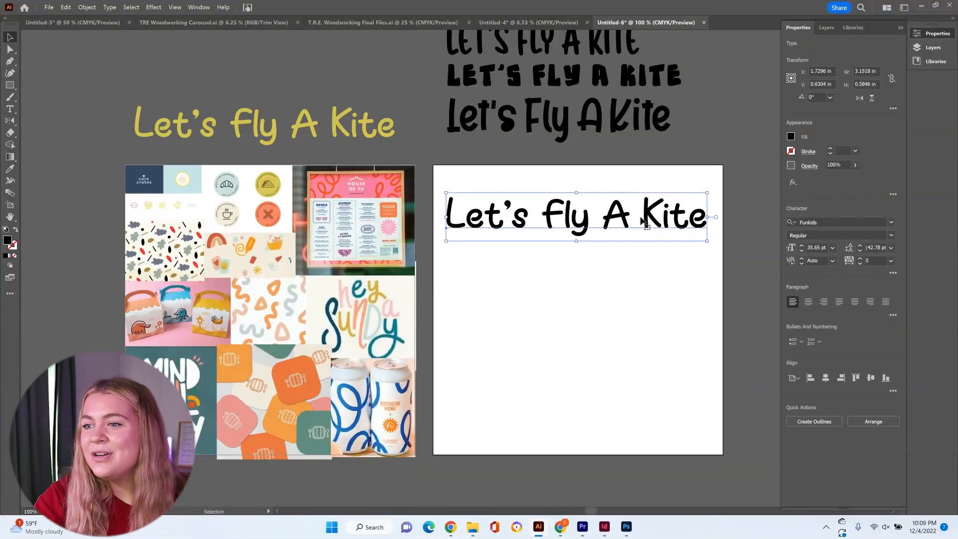
# Step: Replace the final e of Kite in the Funkids line with the alternate glyph that has a trailing swash
pyautogui.moveTo(690, 219); pyautogui.dragTo(709, 225)
pyautogui.click(712, 248)
pyautogui.moveTo(591, 220); pyautogui.dragTo(449, 215)
pyautogui.moveTo(564, 219); pyautogui.dragTo(545, 212)
# Step: Open the full Funkids glyph set and browse its lowercase letters for alternates
pyautogui.click(9, 37)
pyautogui.click(109, 7)
pyautogui.click(125, 66)
pyautogui.scroll(-4, 257, 177)
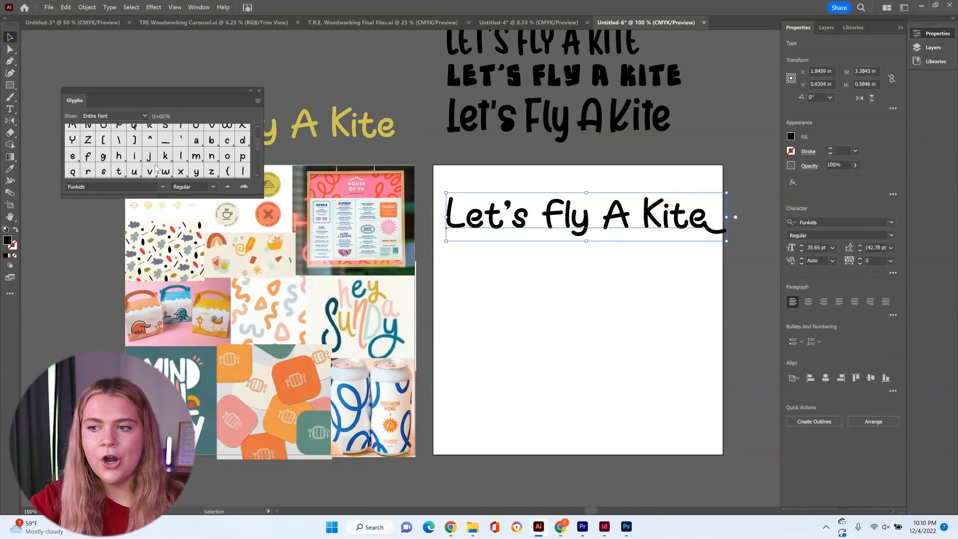
# Step: Insert the alternate k with a looped swash from the Funkids glyph set as a separate letter and convert it to outlines
pyautogui.click(134, 156)
pyautogui.click(256, 174)
pyautogui.click(256, 174)
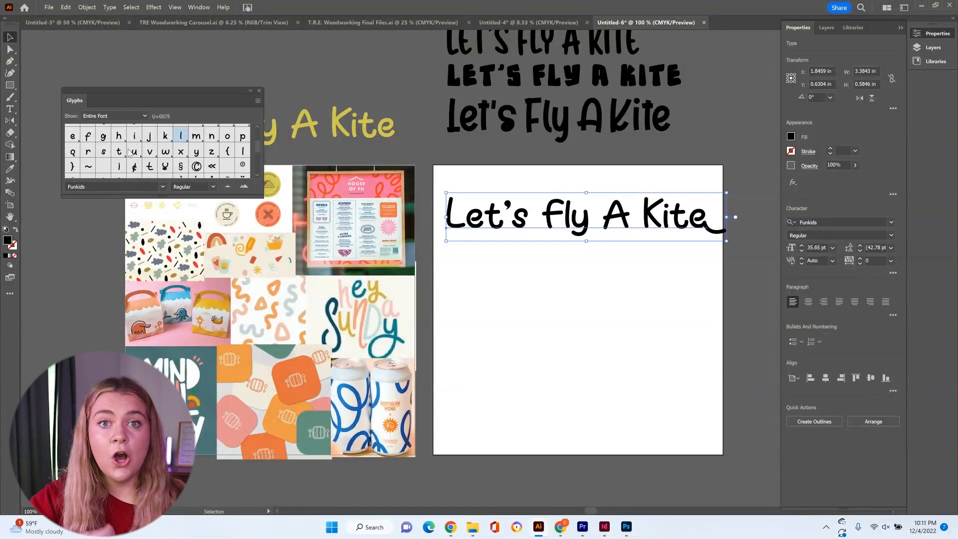
pyautogui.scroll(-5, 258, 173)
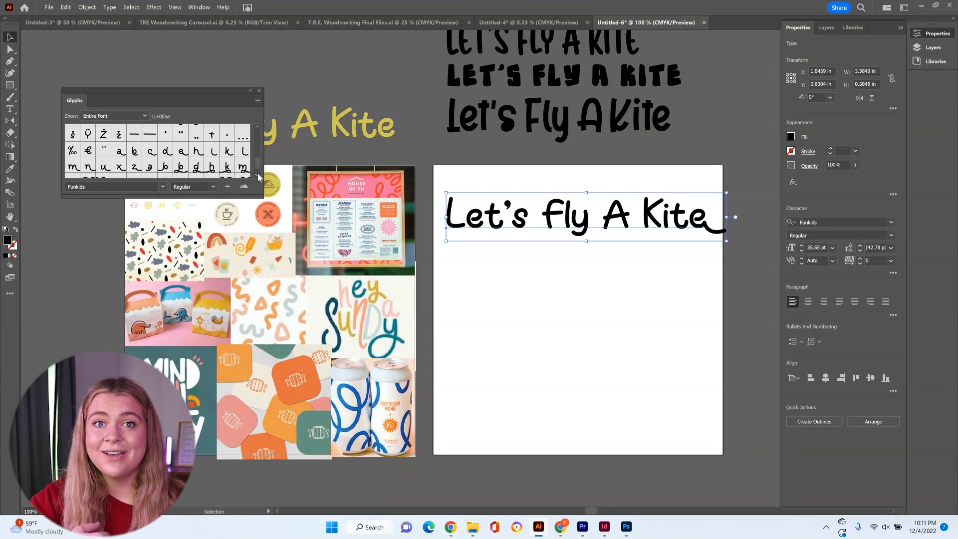
pyautogui.scroll(-3, 257, 172)
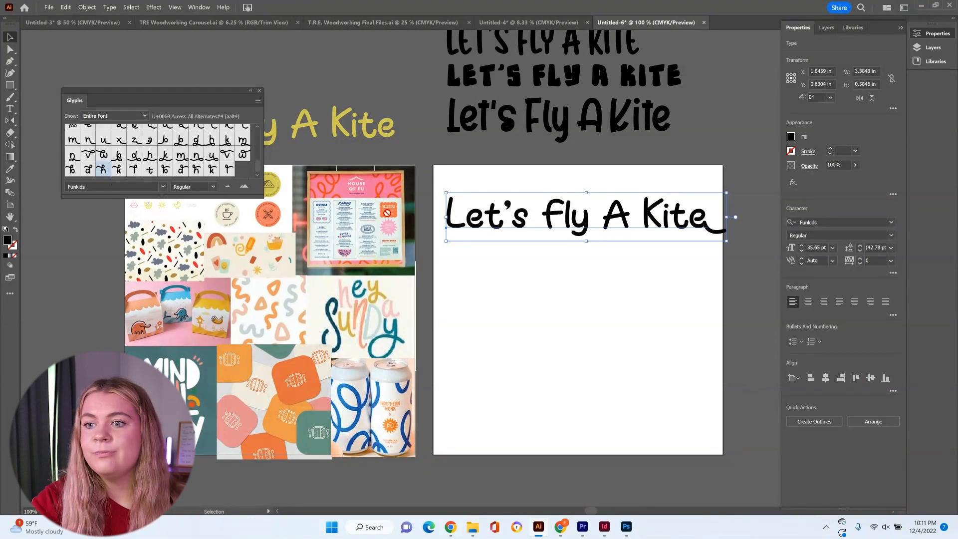
pyautogui.doubleClick(118, 171)
pyautogui.click(9, 38)
pyautogui.hotkey('ctrl', 'shift', 'o')
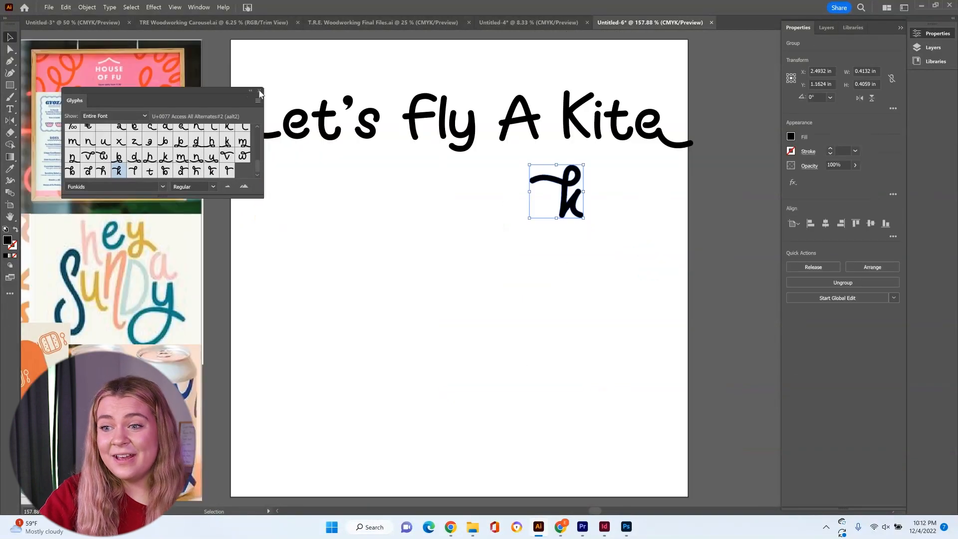
pyautogui.click(259, 91)
# Step: Move the outlined swash k onto the capital K of Kite so its looped swash rises above the K
pyautogui.click(587, 131)
pyautogui.click(481, 238)
pyautogui.moveTo(578, 179); pyautogui.dragTo(579, 88)
pyautogui.hotkey('ctrl', '=')
pyautogui.hotkey('ctrl', '=')
pyautogui.hotkey('ctrl', '=')
pyautogui.hotkey('ctrl', '=')
# Step: Draw a small closed Pencil shape inside the k's loop and cut it out with Shape Builder to open the loop
pyautogui.click(562, 262)
pyautogui.press('n')
pyautogui.moveTo(504, 242)
pyautogui.mouseDown()
pyautogui.moveTo(485, 212)
pyautogui.moveTo(476, 238)
pyautogui.mouseUp()
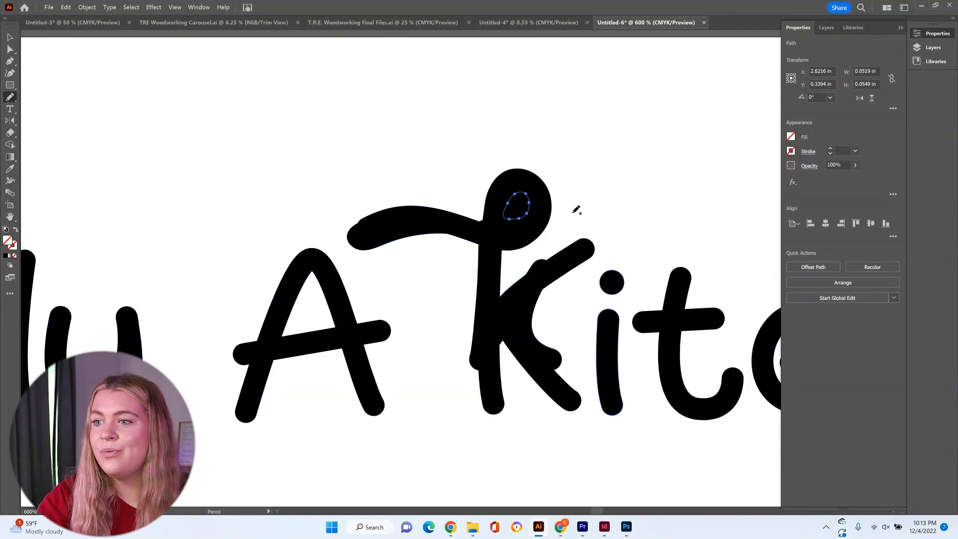
pyautogui.keyDown('shift'); pyautogui.click(541, 212); pyautogui.keyUp('shift')
pyautogui.hotkey('shift', 'm')
pyautogui.keyDown('alt'); pyautogui.click(516, 204); pyautogui.keyUp('alt')
pyautogui.press('v')
pyautogui.click(609, 207)
# Step: Draw a rectangle over the k's looped swash and use Shape Builder to separate the swash from the rest of the letter
pyautogui.click(541, 205)
pyautogui.press('m')
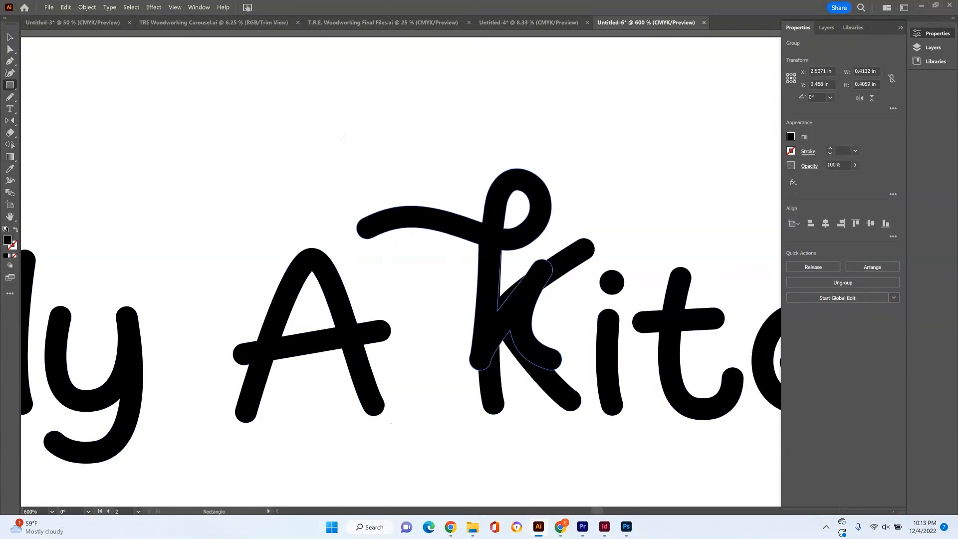
pyautogui.moveTo(345, 140); pyautogui.dragTo(559, 251)
pyautogui.press('v')
pyautogui.moveTo(480, 320); pyautogui.dragTo(684, 474)
pyautogui.click(488, 180)
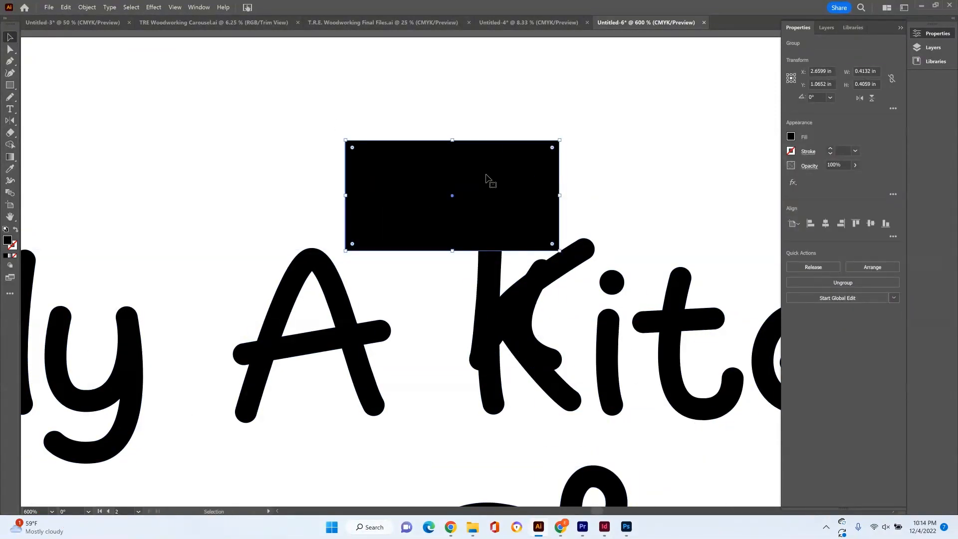
pyautogui.keyDown('shift'); pyautogui.click(490, 336); pyautogui.keyUp('shift')
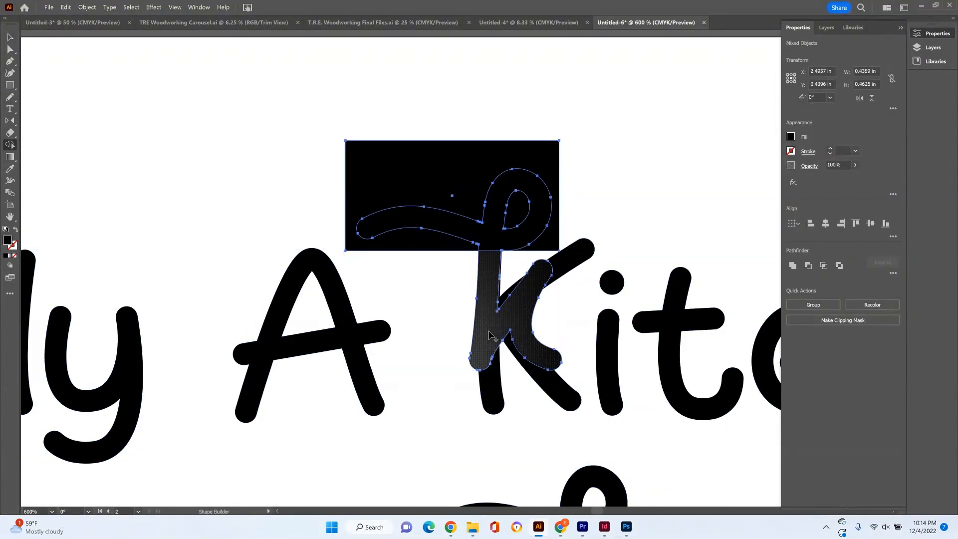
pyautogui.hotkey('shift', 'm')
pyautogui.keyDown('alt'); pyautogui.click(469, 155); pyautogui.keyUp('alt')
pyautogui.click(515, 207)
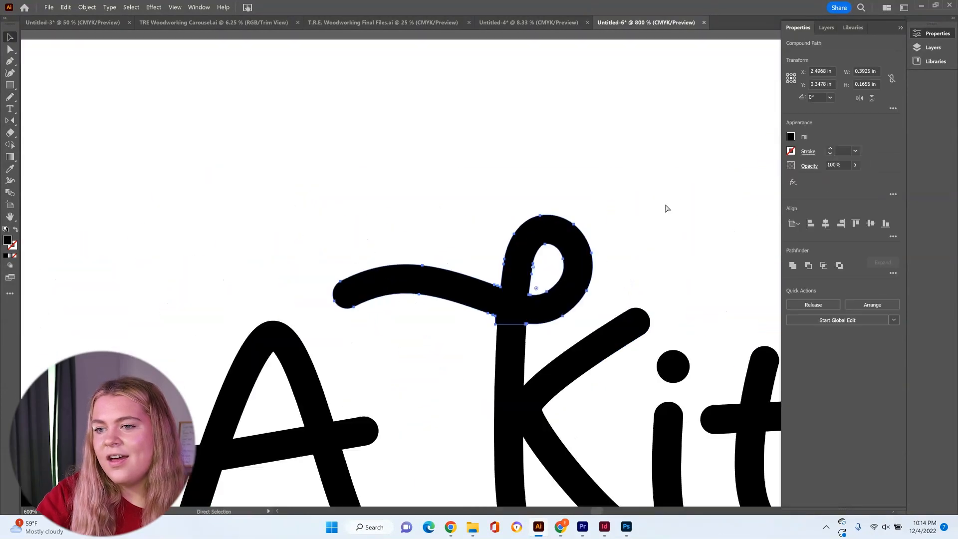
# Step: Adjust the anchor points where the cut swash meets the stem of the capital K to clean up the join
pyautogui.hotkey('ctrl', '=')
pyautogui.hotkey('ctrl', '=')
pyautogui.click(524, 374)
pyautogui.press('a')
pyautogui.click(529, 380)
pyautogui.scroll(6, 528, 384)
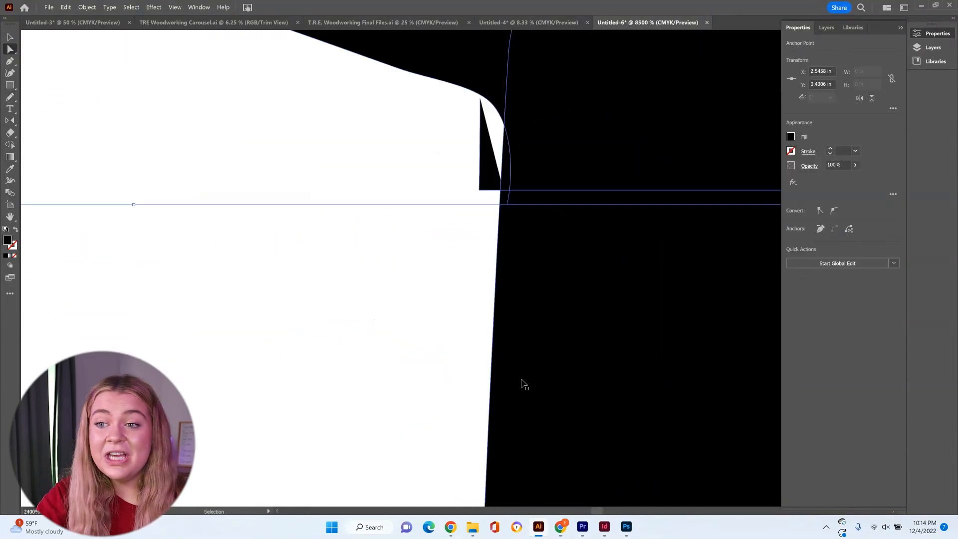
pyautogui.moveTo(484, 292); pyautogui.dragTo(455, 132)
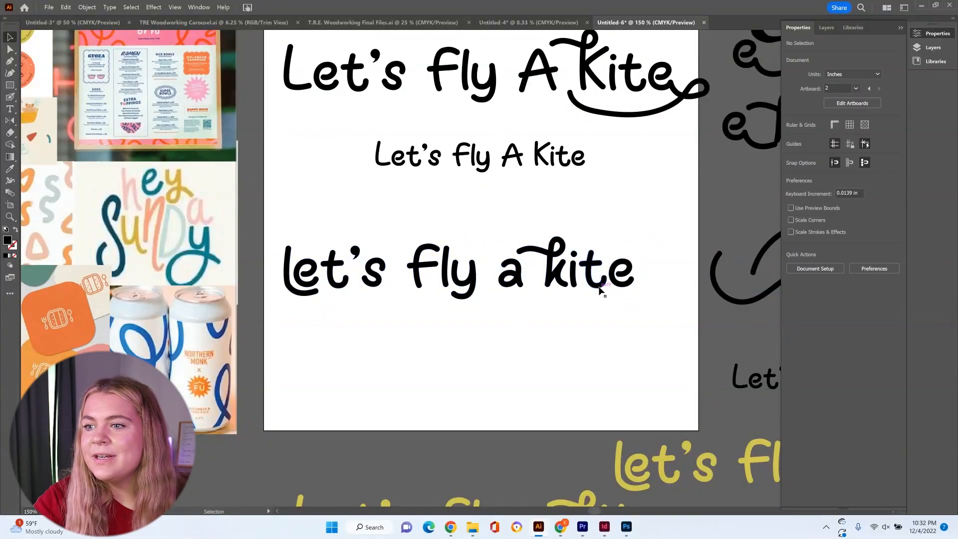
pyautogui.click(525, 274)
pyautogui.click(549, 365)
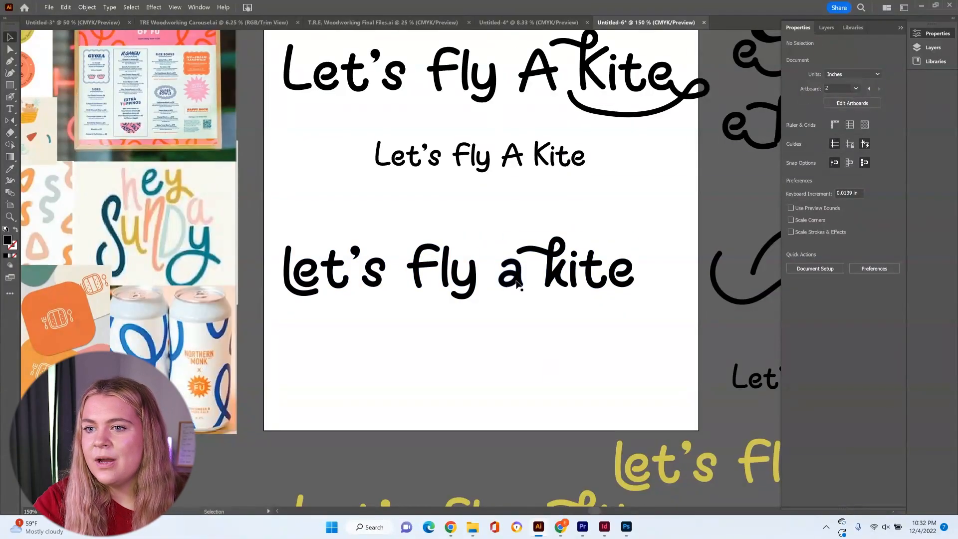
pyautogui.click(464, 285)
pyautogui.moveTo(464, 284); pyautogui.dragTo(486, 284)
pyautogui.click(335, 270)
pyautogui.moveTo(334, 269); pyautogui.dragTo(402, 269)
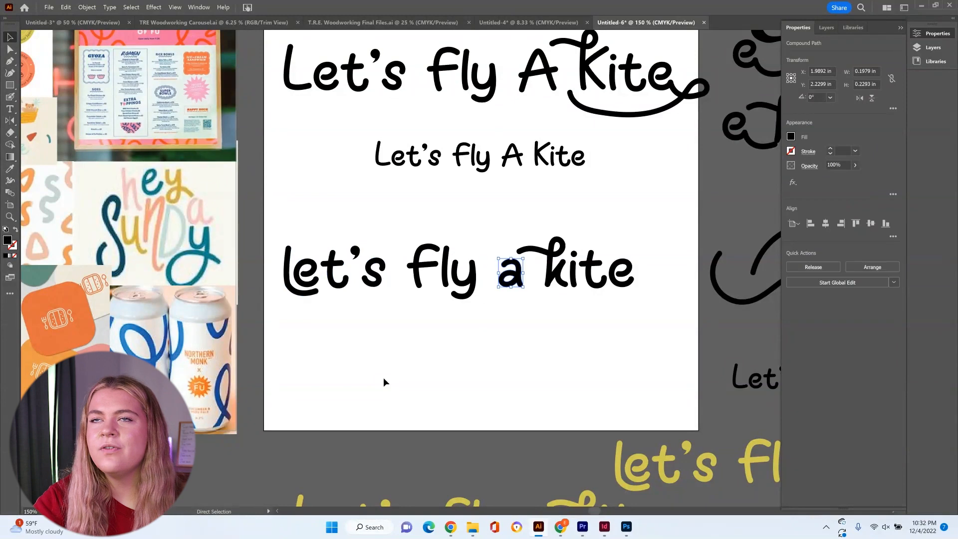
pyautogui.click(383, 382)
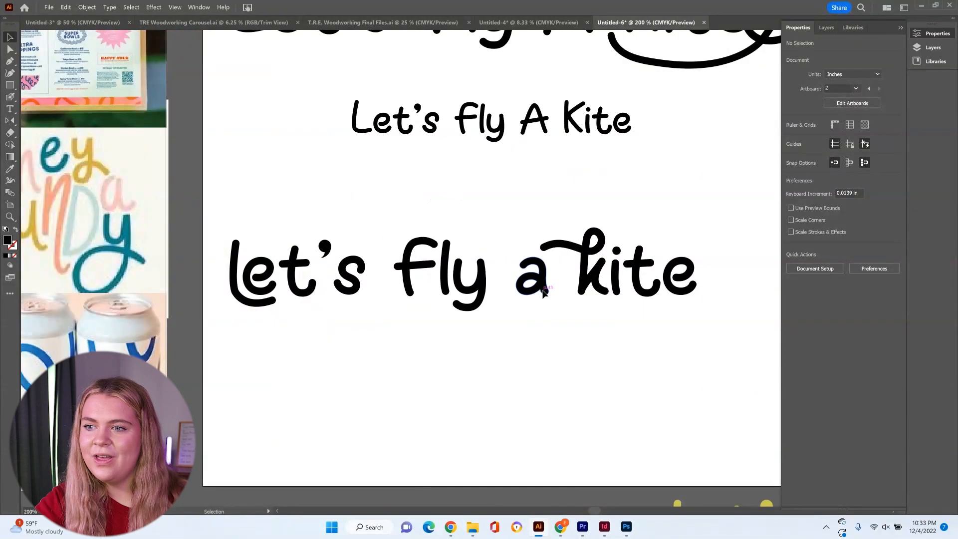
# Step: Tuck the a under the k's swash and tighten the spacing between the letters of kite
pyautogui.moveTo(543, 292); pyautogui.dragTo(560, 279)
pyautogui.click(624, 322)
pyautogui.moveTo(694, 290); pyautogui.dragTo(685, 297)
pyautogui.moveTo(691, 319); pyautogui.dragTo(641, 280)
pyautogui.moveTo(644, 280); pyautogui.dragTo(617, 270)
pyautogui.click(654, 386)
pyautogui.moveTo(619, 271)
pyautogui.mouseDown()
pyautogui.moveTo(608, 260)
pyautogui.moveTo(617, 266)
pyautogui.mouseUp()
pyautogui.click(656, 372)
# Step: Move fly up against the a, then tilt and stagger its letters at closer spacing
pyautogui.moveTo(494, 298); pyautogui.dragTo(399, 262)
pyautogui.moveTo(434, 262); pyautogui.dragTo(529, 285)
pyautogui.click(516, 325)
pyautogui.click(491, 265)
pyautogui.moveTo(497, 241); pyautogui.dragTo(502, 254)
pyautogui.moveTo(463, 268); pyautogui.dragTo(488, 244)
pyautogui.click(481, 200)
pyautogui.click(465, 292)
pyautogui.click(441, 302)
pyautogui.moveTo(465, 292); pyautogui.dragTo(466, 283)
pyautogui.click(454, 275)
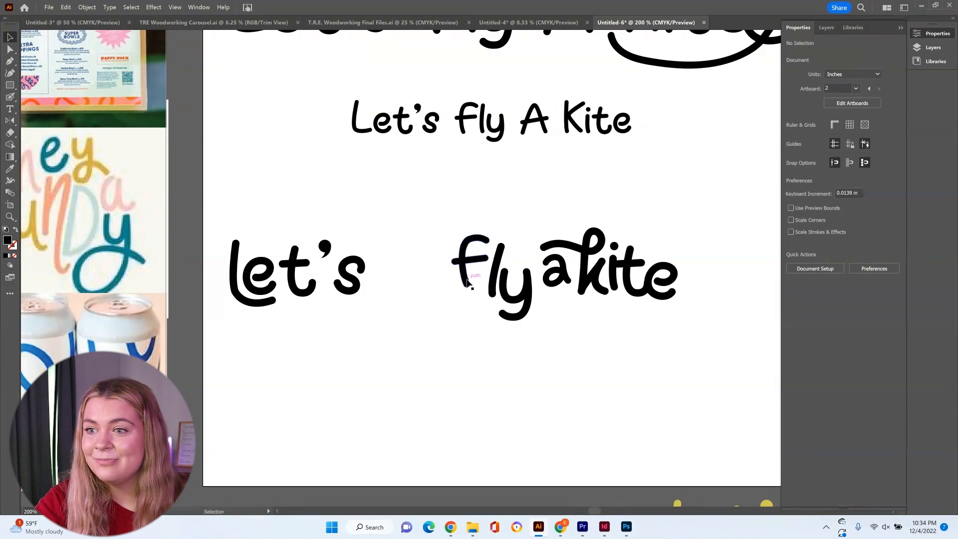
# Step: Shorten the f's crossbar on the side facing the l with the Pencil tool, and round off its end with the Smooth tool
pyautogui.scroll(4, 467, 282)
pyautogui.click(466, 280)
pyautogui.press('a')
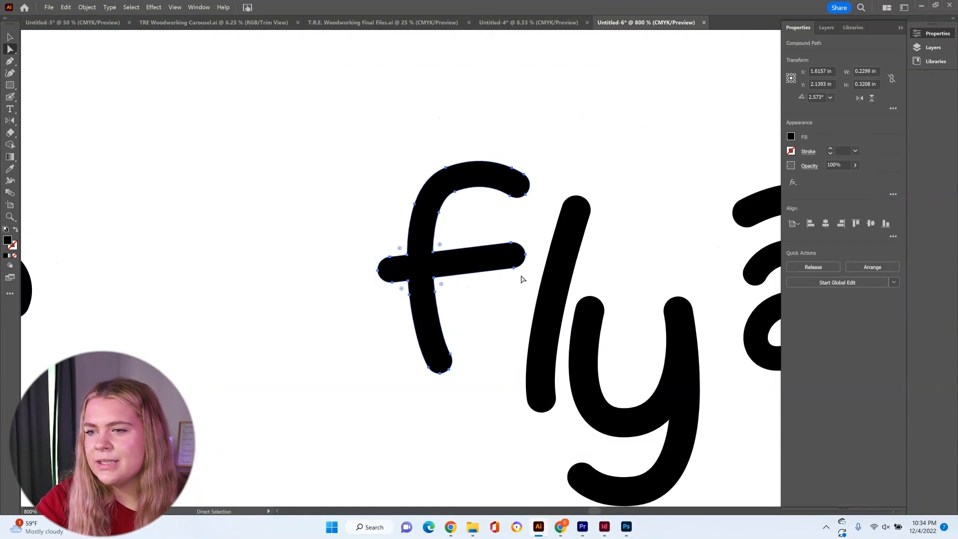
pyautogui.moveTo(507, 241); pyautogui.dragTo(502, 229)
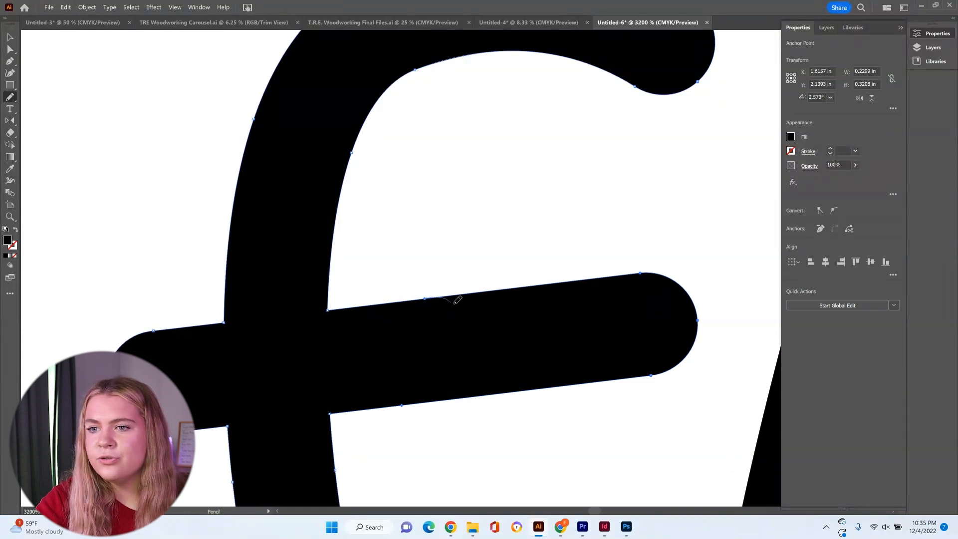
pyautogui.moveTo(453, 396); pyautogui.dragTo(455, 399)
pyautogui.click(10, 293)
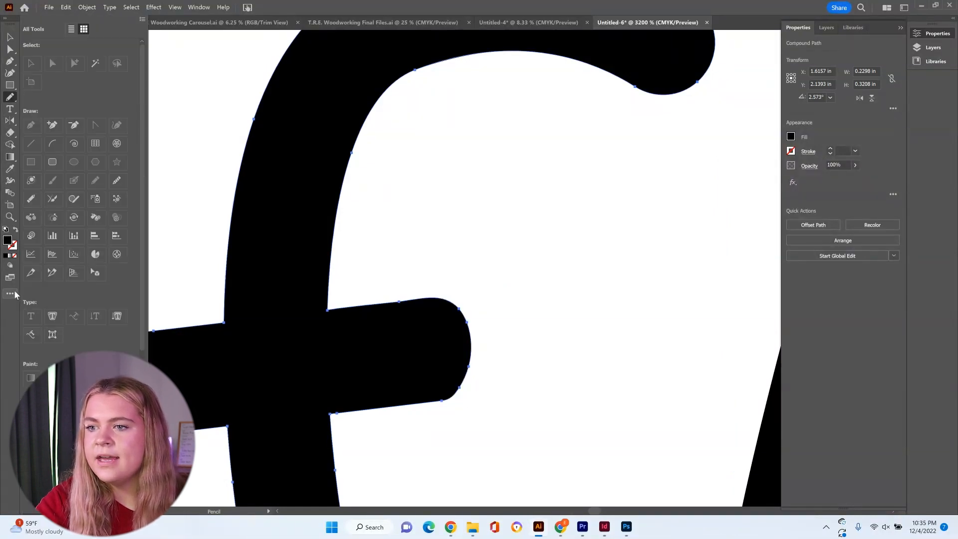
pyautogui.click(116, 182)
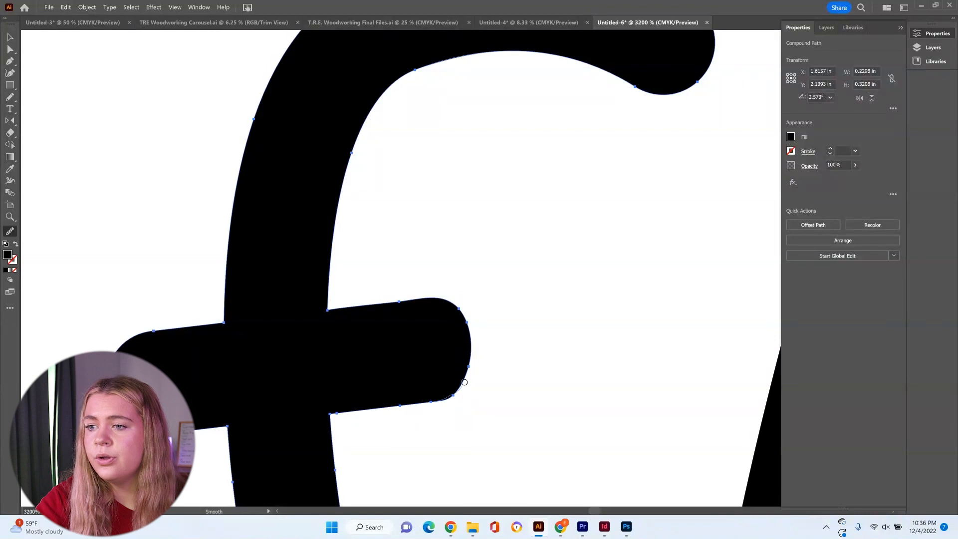
pyautogui.press('v')
pyautogui.click(724, 233)
# Step: Move the f and the y in closer to the l so the letters of fly nest together
pyautogui.hotkey('ctrl', '-')
pyautogui.hotkey('ctrl', '-')
pyautogui.hotkey('ctrl', '-')
pyautogui.hotkey('ctrl', '-')
pyautogui.moveTo(410, 266); pyautogui.dragTo(462, 289)
pyautogui.hotkey('ctrl', '-')
pyautogui.hotkey('ctrl', '-')
pyautogui.hotkey('ctrl', '-')
pyautogui.moveTo(475, 253); pyautogui.dragTo(478, 243)
pyautogui.click(435, 385)
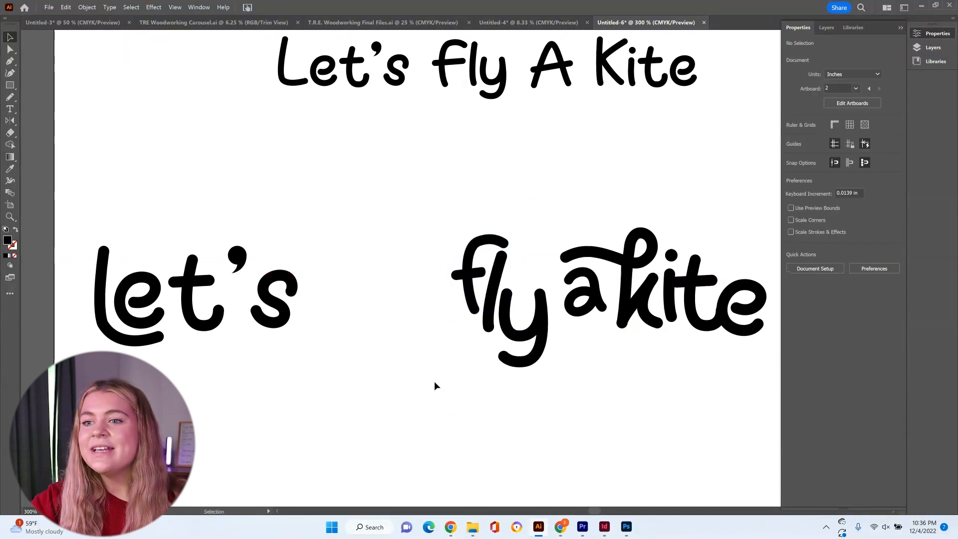
pyautogui.moveTo(538, 334); pyautogui.dragTo(541, 327)
pyautogui.moveTo(553, 362); pyautogui.dragTo(526, 324)
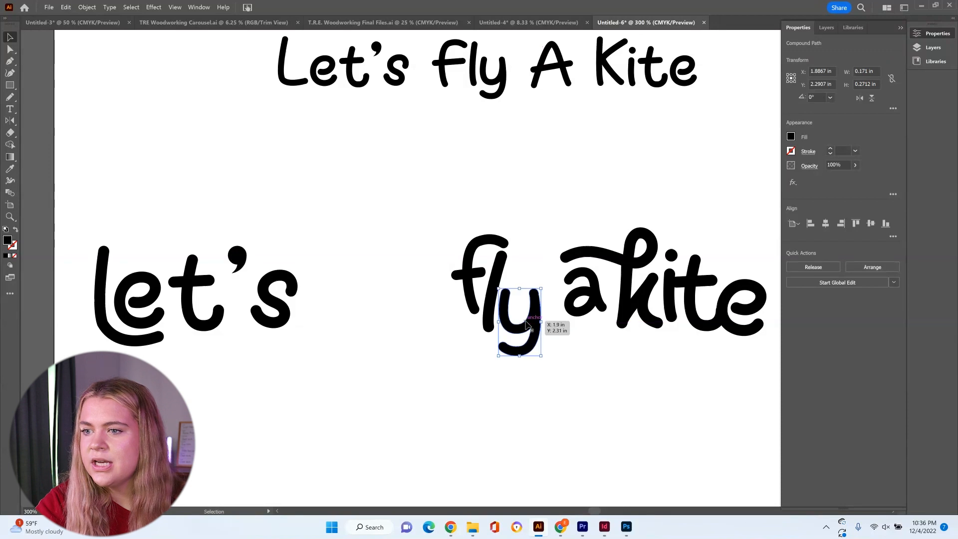
# Step: Redraw the y's tail with the Pencil tool as a longer, wavy stroke reaching back beneath the l
pyautogui.scroll(3, 523, 342)
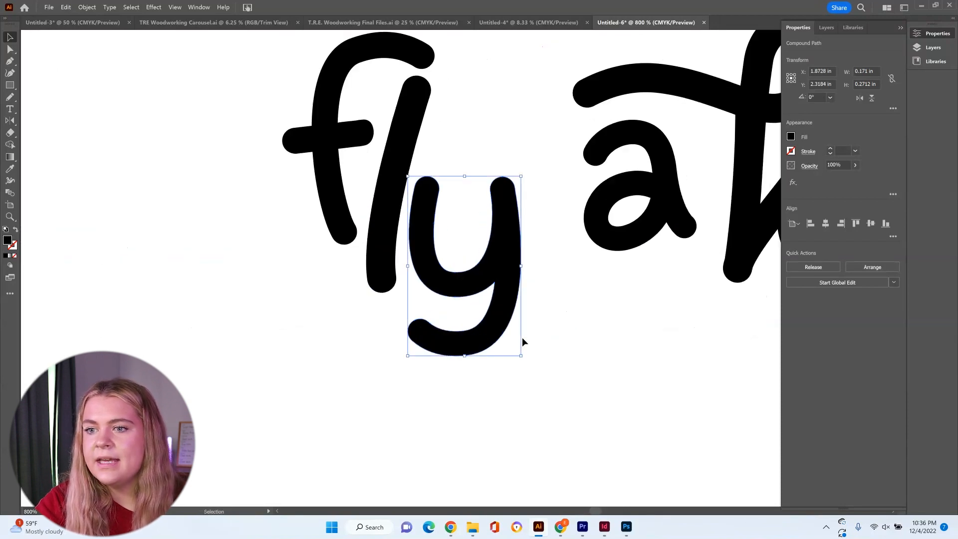
pyautogui.press('n')
pyautogui.moveTo(428, 322); pyautogui.dragTo(349, 338)
pyautogui.scroll(1, 474, 272)
pyautogui.moveTo(405, 348); pyautogui.dragTo(387, 381)
pyautogui.scroll(-3, 486, 287)
pyautogui.click(551, 421)
pyautogui.click(496, 265)
pyautogui.scroll(3, 455, 260)
pyautogui.moveTo(330, 410); pyautogui.dragTo(481, 439)
pyautogui.moveTo(294, 410)
pyautogui.mouseDown()
pyautogui.moveTo(459, 449)
pyautogui.moveTo(529, 448)
pyautogui.moveTo(508, 462)
pyautogui.mouseUp()
pyautogui.hotkey('ctrl', 'z')
pyautogui.press('v')
pyautogui.click(687, 413)
pyautogui.press('a')
pyautogui.click(500, 444)
pyautogui.hotkey('ctrl', 'z')
pyautogui.hotkey('ctrl', 'z')
# Step: Smooth the underside of the y's extended tail with the Smooth tool
pyautogui.click(9, 293)
pyautogui.click(60, 149)
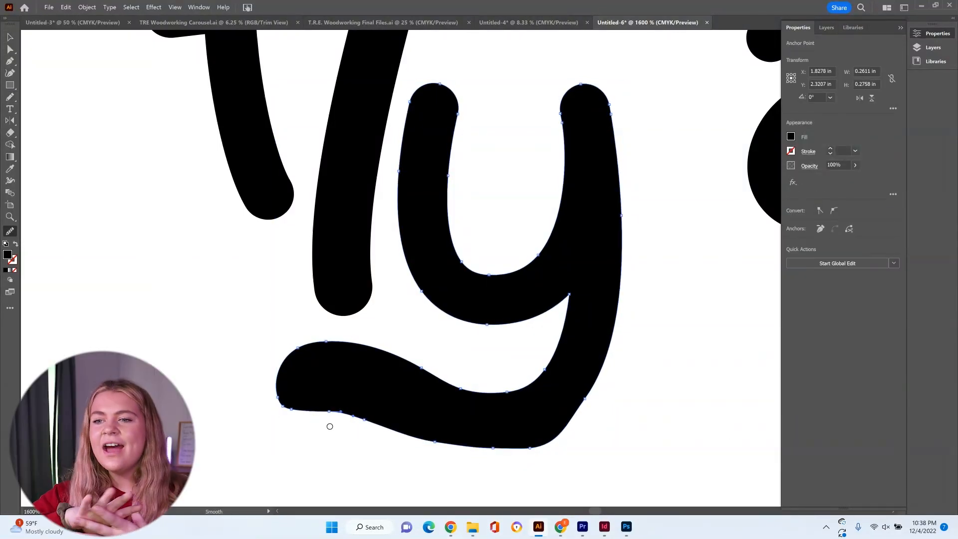
pyautogui.rightClick(322, 422)
pyautogui.click(352, 411)
pyautogui.moveTo(352, 411); pyautogui.dragTo(529, 444)
pyautogui.hotkey('ctrl', 'shift', 'a')
pyautogui.press('a')
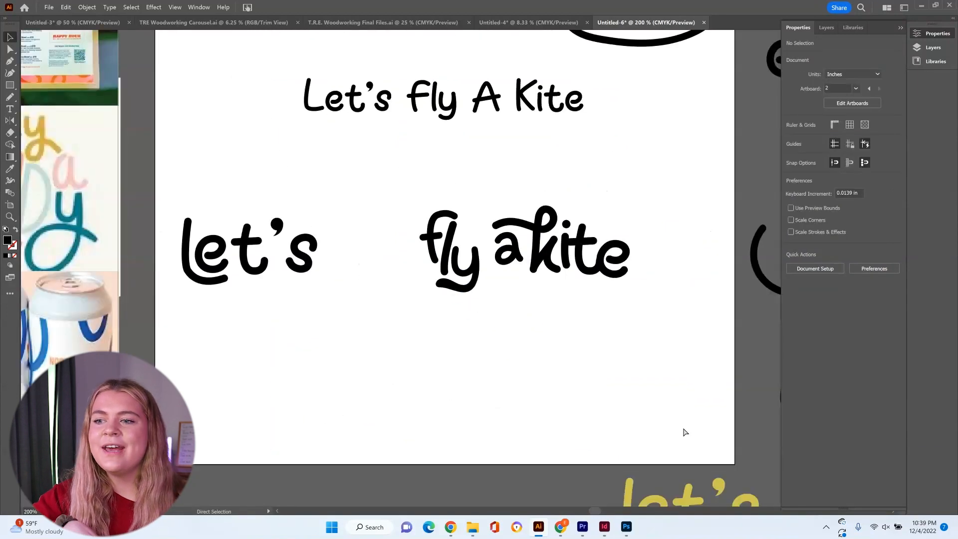
# Step: Shift fly about 0.04 in closer to the a, and move let's across toward fly
pyautogui.moveTo(493, 307); pyautogui.dragTo(451, 270)
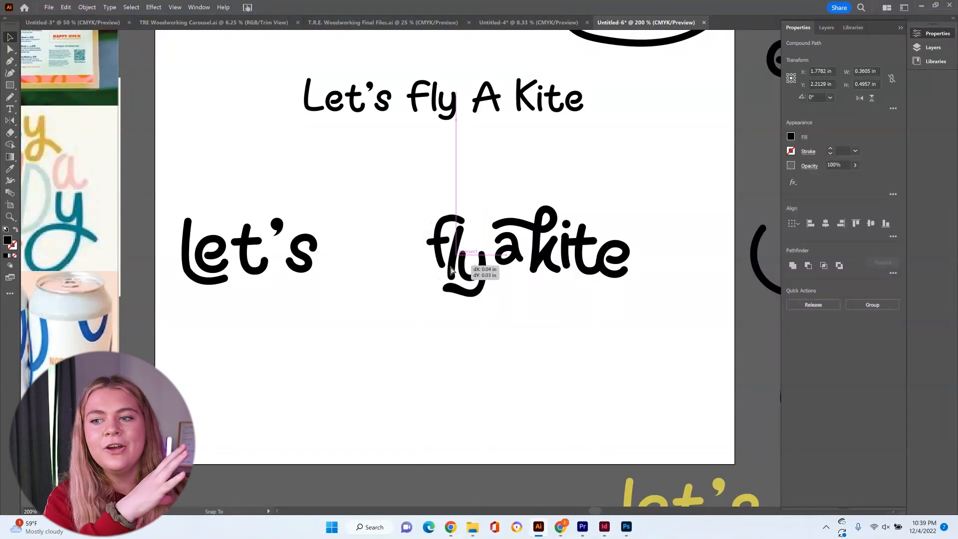
pyautogui.moveTo(451, 271); pyautogui.dragTo(451, 271)
pyautogui.click(393, 337)
pyautogui.moveTo(300, 272); pyautogui.dragTo(286, 271)
pyautogui.moveTo(170, 207); pyautogui.dragTo(322, 294)
pyautogui.moveTo(287, 260); pyautogui.dragTo(396, 264)
# Step: Tighten the letters of let's, nesting the apostrophe and the s close against the t
pyautogui.hotkey('ctrl', '=')
pyautogui.hotkey('ctrl', '=')
pyautogui.hotkey('ctrl', '=')
pyautogui.hotkey('ctrl', '=')
pyautogui.click(186, 243)
pyautogui.moveTo(648, 294); pyautogui.dragTo(639, 297)
pyautogui.click(599, 167)
pyautogui.moveTo(599, 167); pyautogui.dragTo(572, 186)
pyautogui.moveTo(598, 156); pyautogui.dragTo(575, 168)
pyautogui.moveTo(564, 197); pyautogui.dragTo(572, 197)
pyautogui.moveTo(509, 238); pyautogui.dragTo(555, 266)
pyautogui.moveTo(405, 418); pyautogui.dragTo(335, 290)
pyautogui.moveTo(335, 290); pyautogui.dragTo(428, 314)
pyautogui.click(699, 414)
# Step: Fine-tune the position of let's beside fly to even out the gap between the two words
pyautogui.hotkey('ctrl', '-')
pyautogui.hotkey('ctrl', '-')
pyautogui.hotkey('ctrl', '-')
pyautogui.hotkey('ctrl', '-')
pyautogui.hotkey('ctrl', '-')
pyautogui.hotkey('ctrl', '=')
pyautogui.hotkey('ctrl', '=')
pyautogui.moveTo(522, 298); pyautogui.dragTo(518, 307)
pyautogui.moveTo(399, 224); pyautogui.dragTo(494, 274)
pyautogui.moveTo(428, 278); pyautogui.dragTo(450, 269)
pyautogui.moveTo(524, 250); pyautogui.dragTo(541, 271)
pyautogui.click(547, 402)
# Step: Show the rulers, place a horizontal guide along the lowercase lettering's baseline, and nudge the letters to line up with it
pyautogui.hotkey('ctrl', '-')
pyautogui.hotkey('ctrl', 'r')
pyautogui.moveTo(554, 34); pyautogui.dragTo(387, 285)
pyautogui.moveTo(510, 269); pyautogui.dragTo(478, 239)
pyautogui.press('Up')
pyautogui.click(369, 277)
pyautogui.click(515, 271)
pyautogui.click(518, 366)
pyautogui.click(469, 324)
pyautogui.click(460, 271)
pyautogui.click(501, 390)
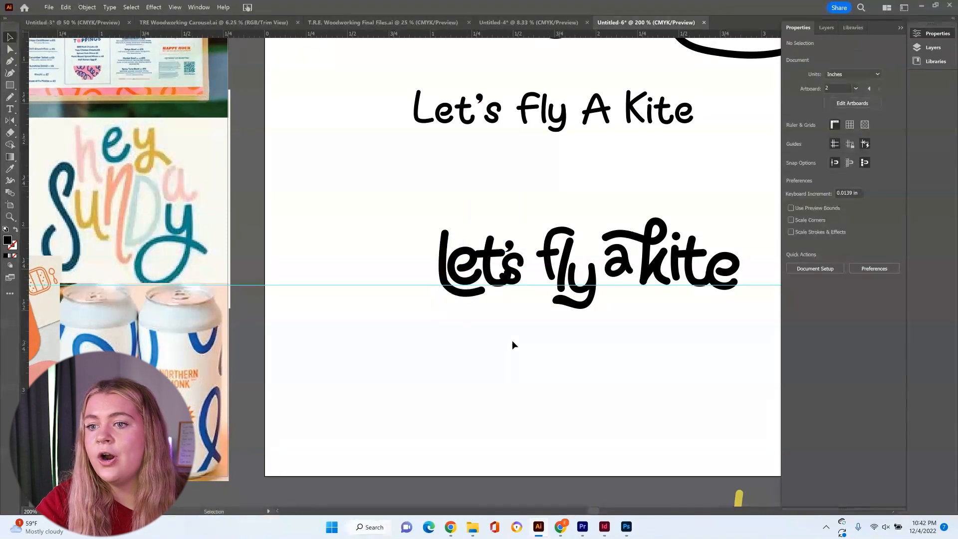
# Step: Nudge the s of let's slightly closer against the t and set a spare copy of let's below the lettering
pyautogui.click(511, 247)
pyautogui.hotkey('ctrl', '=')
pyautogui.hotkey('ctrl', '=')
pyautogui.hotkey('ctrl', '=')
pyautogui.hotkey('ctrl', '=')
pyautogui.moveTo(455, 279); pyautogui.dragTo(463, 284)
pyautogui.click(494, 300)
pyautogui.hotkey('ctrl', '-')
pyautogui.hotkey('ctrl', '-')
pyautogui.moveTo(299, 182); pyautogui.dragTo(249, 406)
# Step: Trim away the overlapping piece where the t and s of let's meet, using Shape Builder
pyautogui.moveTo(349, 197); pyautogui.dragTo(487, 281)
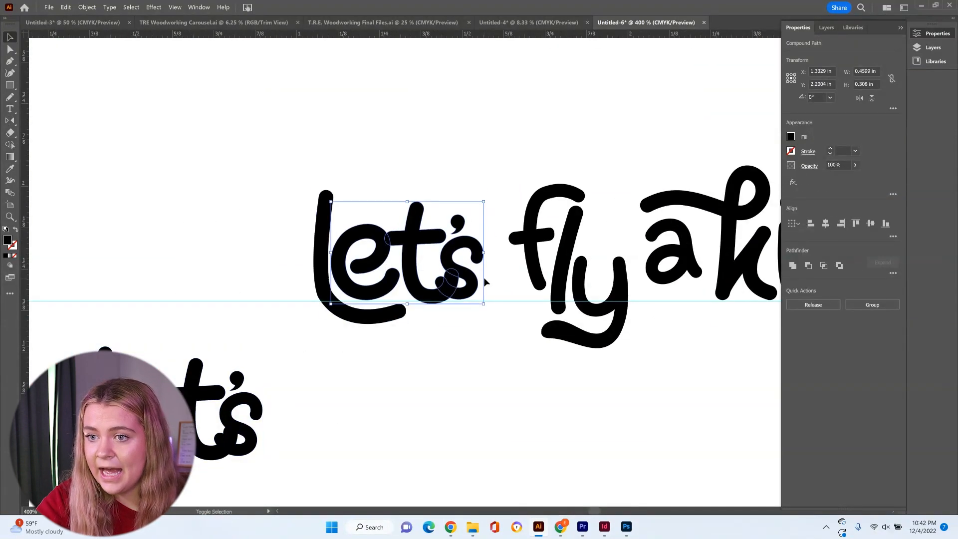
pyautogui.hotkey('ctrl', '=')
pyautogui.hotkey('ctrl', '=')
pyautogui.hotkey('shift', 'm')
pyautogui.keyDown('alt'); pyautogui.click(452, 274); pyautogui.keyUp('alt')
pyautogui.press('v')
pyautogui.hotkey('ctrl', '-')
pyautogui.hotkey('ctrl', '-')
pyautogui.click(516, 415)
pyautogui.hotkey('ctrl', '-')
pyautogui.hotkey('ctrl', '-')
pyautogui.hotkey('ctrl', '-')
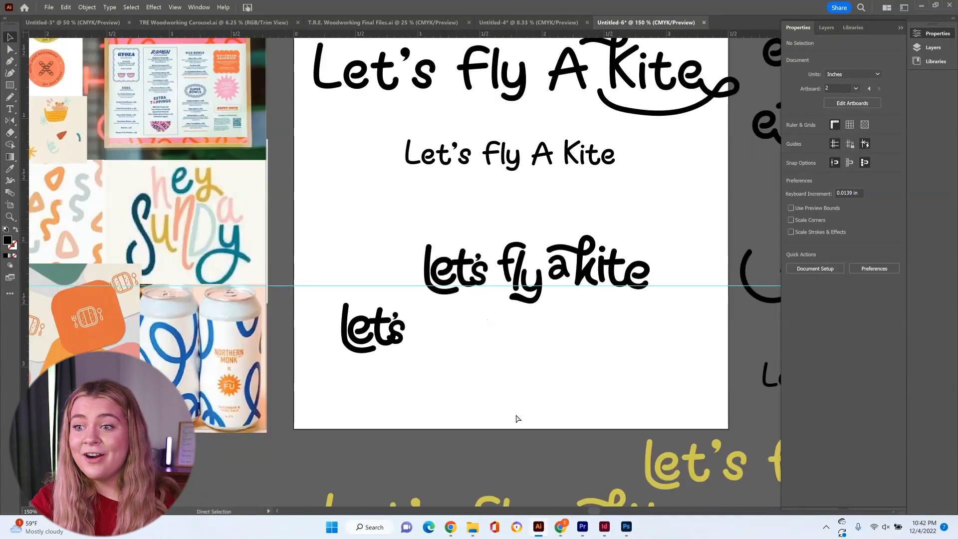
pyautogui.hotkey('ctrl', '=')
pyautogui.press('v')
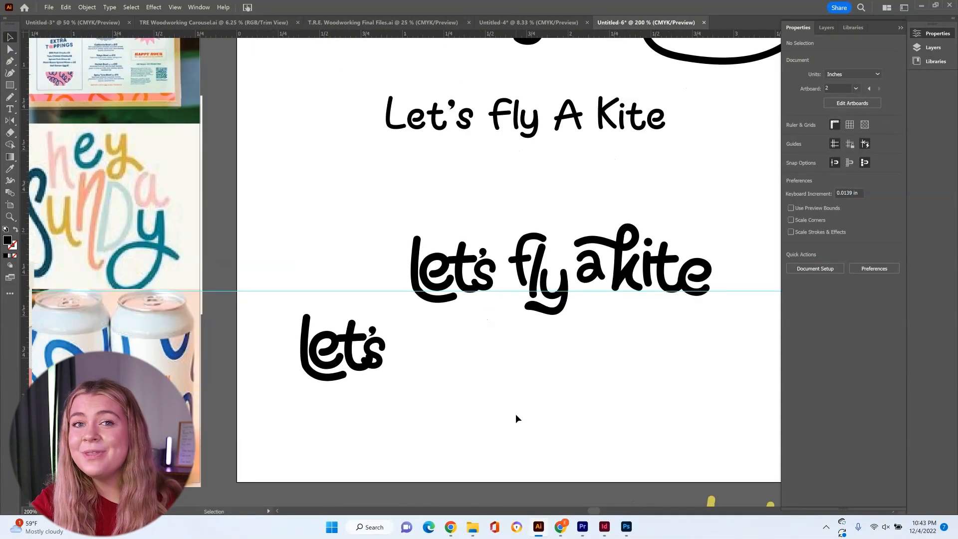
# Step: Redraw the outline of the apostrophe in let's freehand with the Pencil tool for a less geometric shape
pyautogui.click(483, 253)
pyautogui.hotkey('ctrl', '=')
pyautogui.hotkey('ctrl', '=')
pyautogui.hotkey('ctrl', '=')
pyautogui.hotkey('ctrl', '=')
pyautogui.hotkey('ctrl', '=')
pyautogui.hotkey('ctrl', '=')
pyautogui.hotkey('ctrl', '=')
pyautogui.hotkey('ctrl', '=')
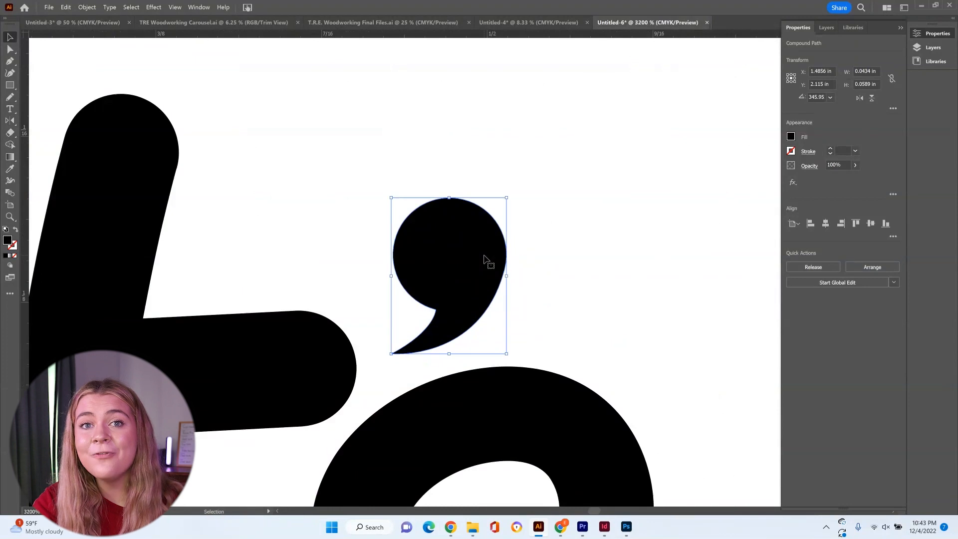
pyautogui.press('n')
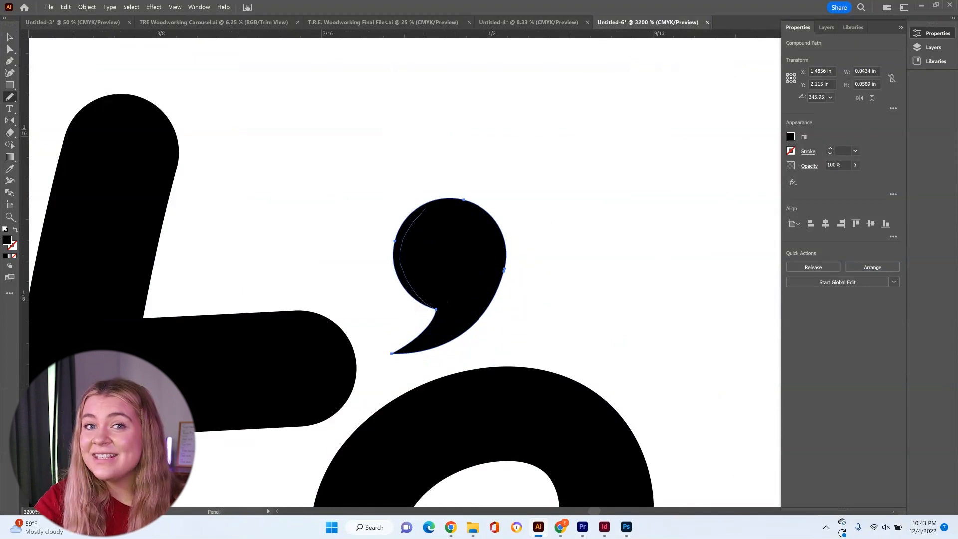
pyautogui.hotkey('ctrl', 'z')
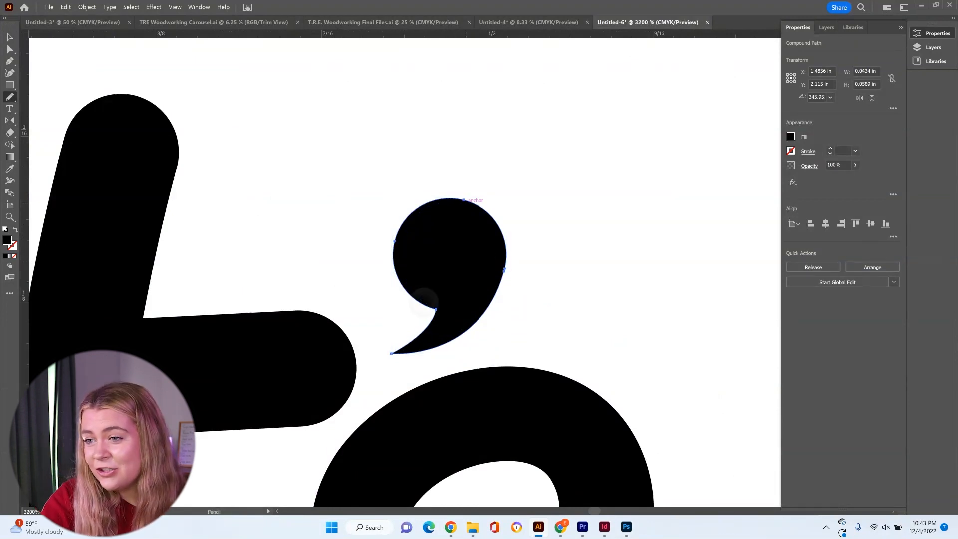
pyautogui.moveTo(432, 307); pyautogui.dragTo(434, 314)
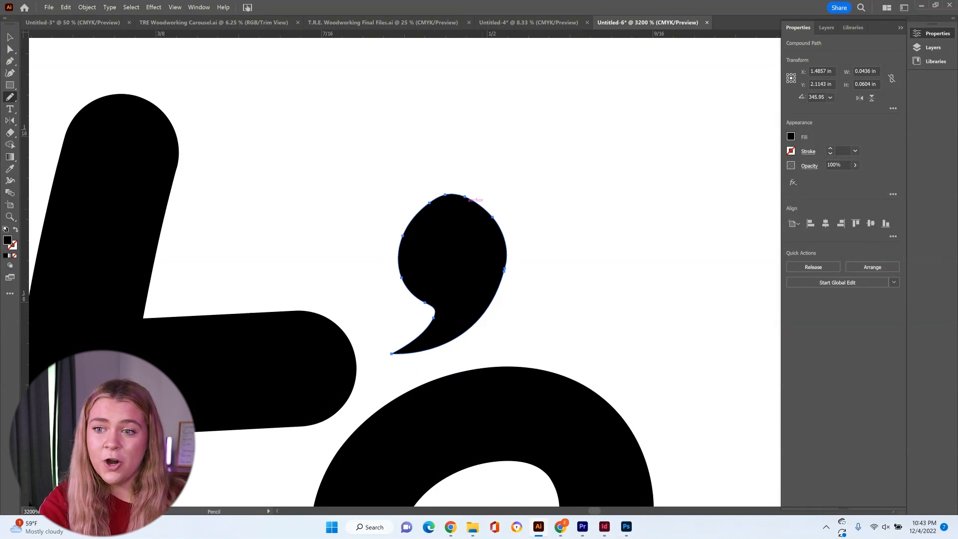
# Step: Even out the apostrophe's outline with the Smooth tool and rotate it slightly
pyautogui.click(9, 294)
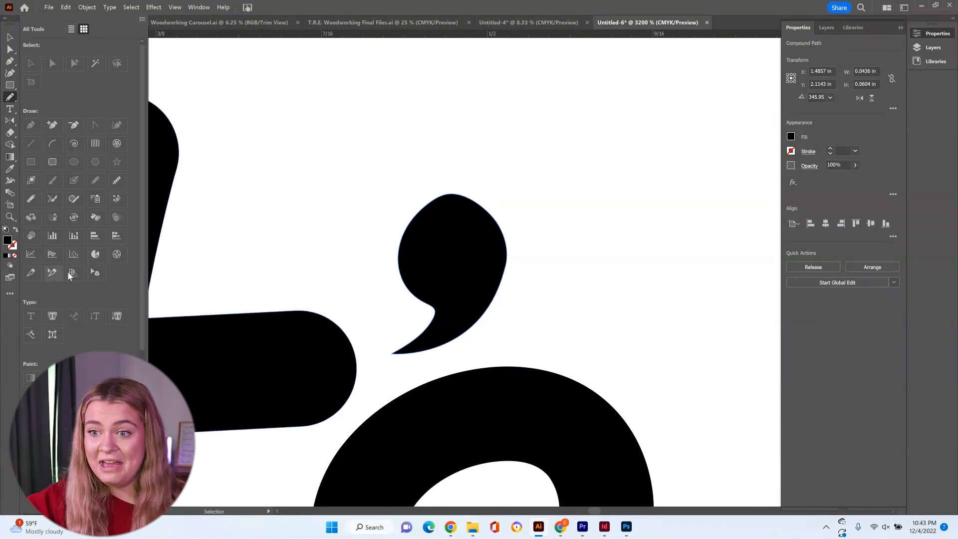
pyautogui.click(117, 182)
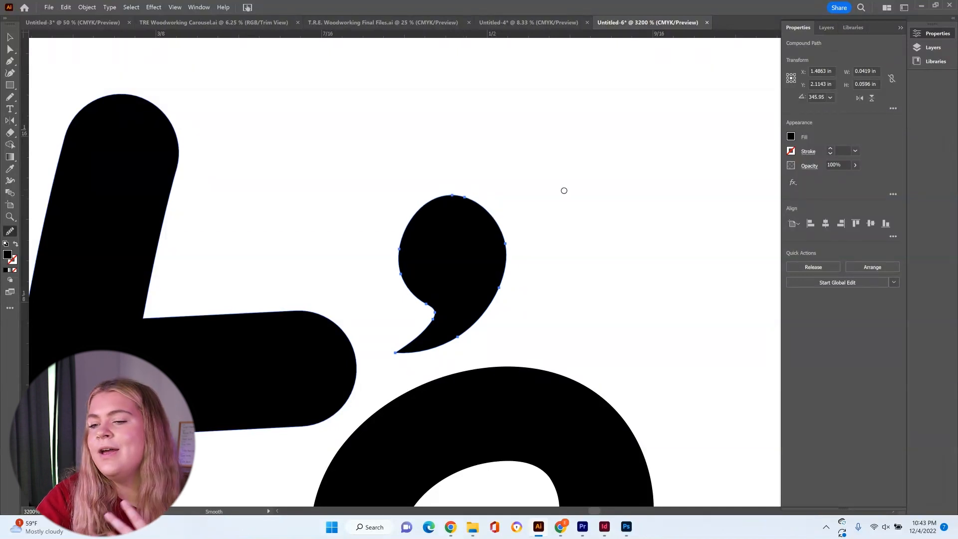
pyautogui.press('v')
pyautogui.click(577, 246)
pyautogui.click(502, 257)
pyautogui.moveTo(506, 195); pyautogui.dragTo(519, 223)
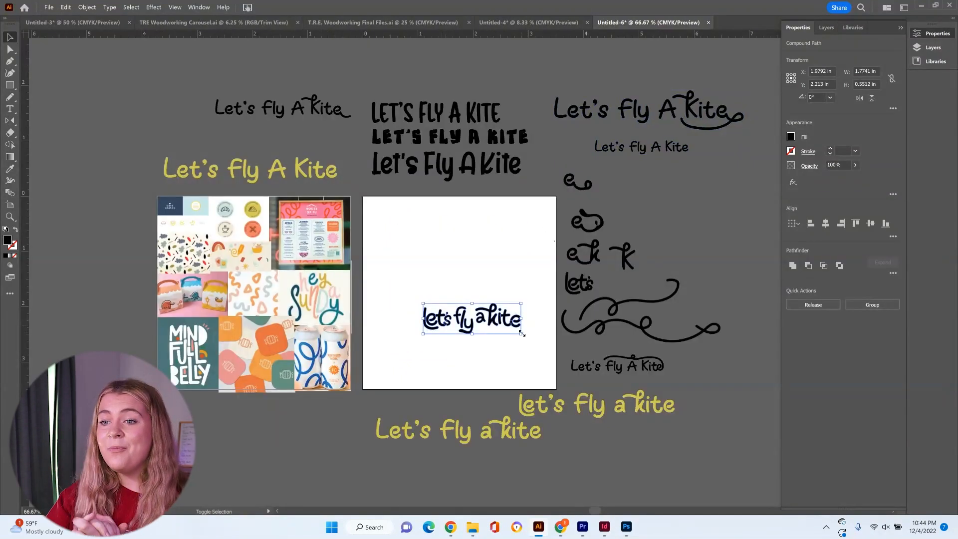
# Step: Enlarge the lettering to nearly the artboard's width and park a copy in the sampled yellow below the artboard
pyautogui.keyDown('shift'); pyautogui.moveTo(396, 294); pyautogui.dragTo(372, 278); pyautogui.keyUp('shift')
pyautogui.keyDown('alt'); pyautogui.moveTo(410, 306); pyautogui.dragTo(617, 453); pyautogui.keyUp('alt')
pyautogui.press('i')
pyautogui.click(544, 405)
pyautogui.press('v')
# Step: Move the lettering to the upper part of the artboard and draw a half-kite triangle about 0.42 in wide beneath it with the Pen tool
pyautogui.moveTo(454, 337); pyautogui.dragTo(451, 255)
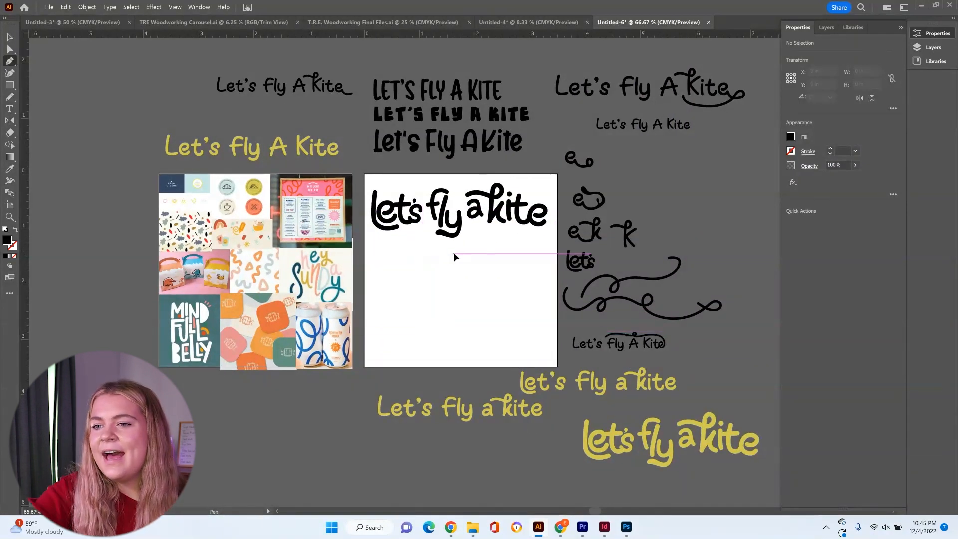
pyautogui.click(454, 255)
pyautogui.click(430, 271)
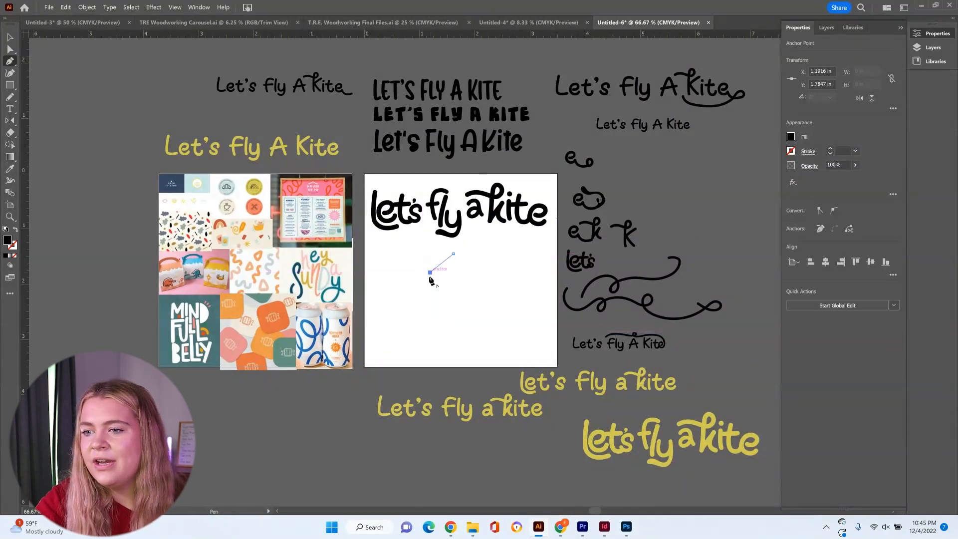
pyautogui.click(453, 321)
pyautogui.press('v')
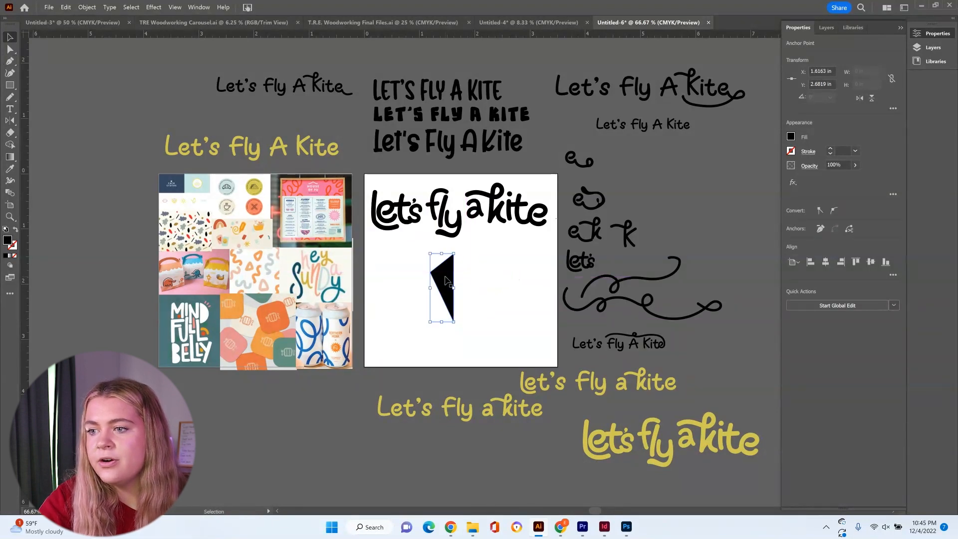
# Step: Reflect a copy of the half-kite across the vertical axis and place it edge to edge to form a full kite
pyautogui.doubleClick(10, 120)
pyautogui.click(395, 293)
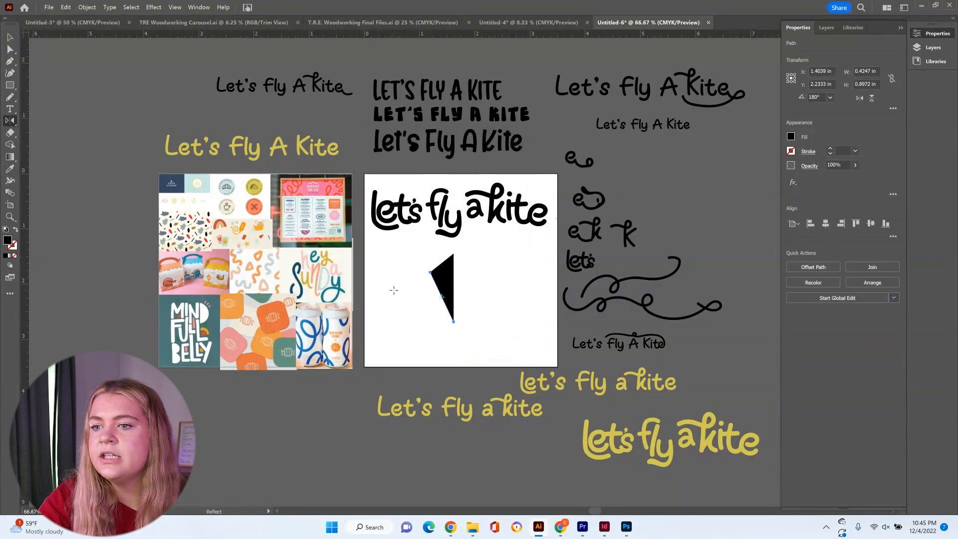
pyautogui.doubleClick(10, 120)
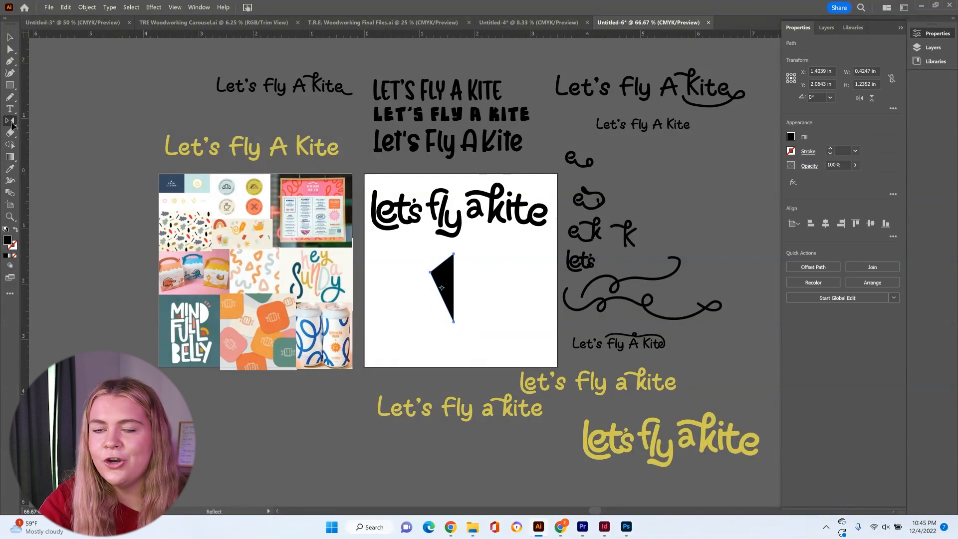
pyautogui.click(385, 293)
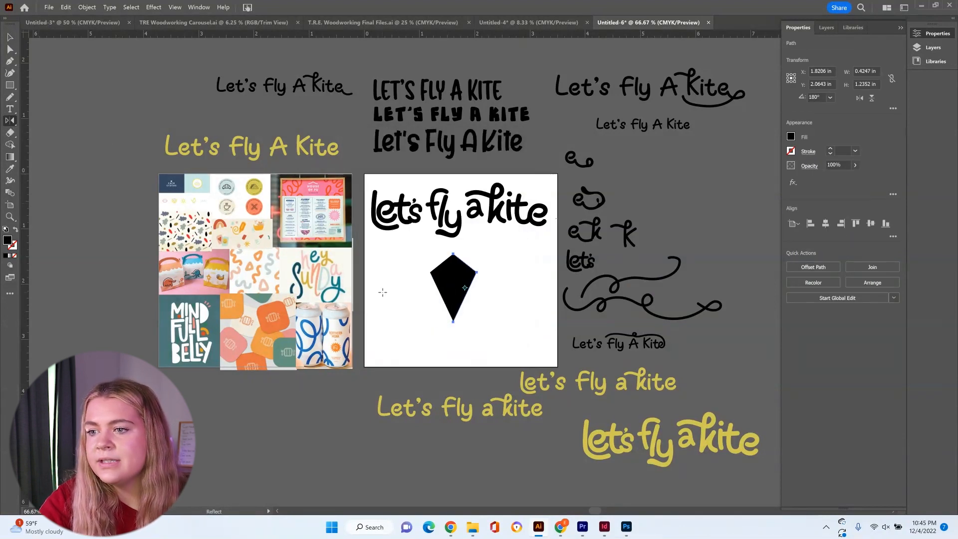
# Step: Tilt the kite slightly clockwise and unite its two halves into one shape
pyautogui.press('v')
pyautogui.moveTo(507, 320); pyautogui.dragTo(440, 273)
pyautogui.moveTo(479, 249); pyautogui.dragTo(488, 255)
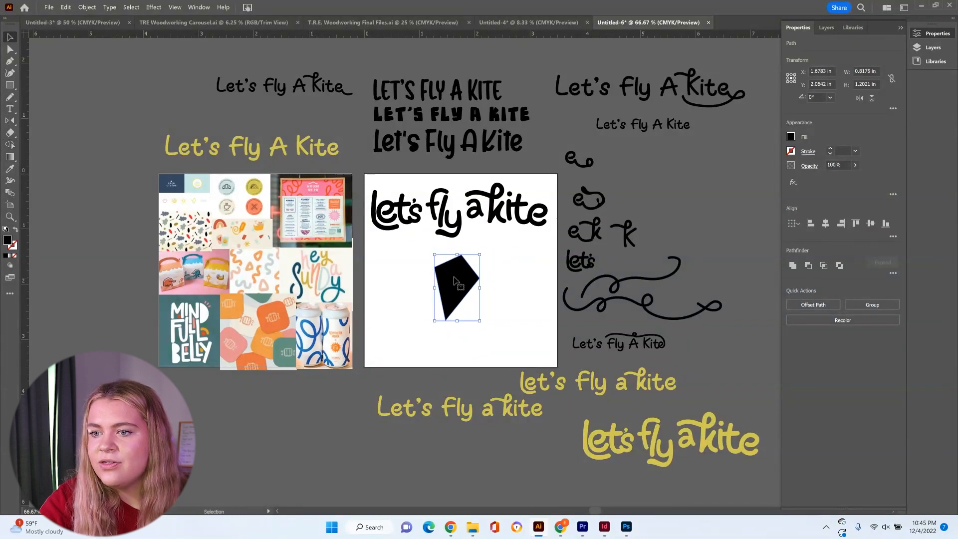
pyautogui.click(414, 306)
pyautogui.click(446, 301)
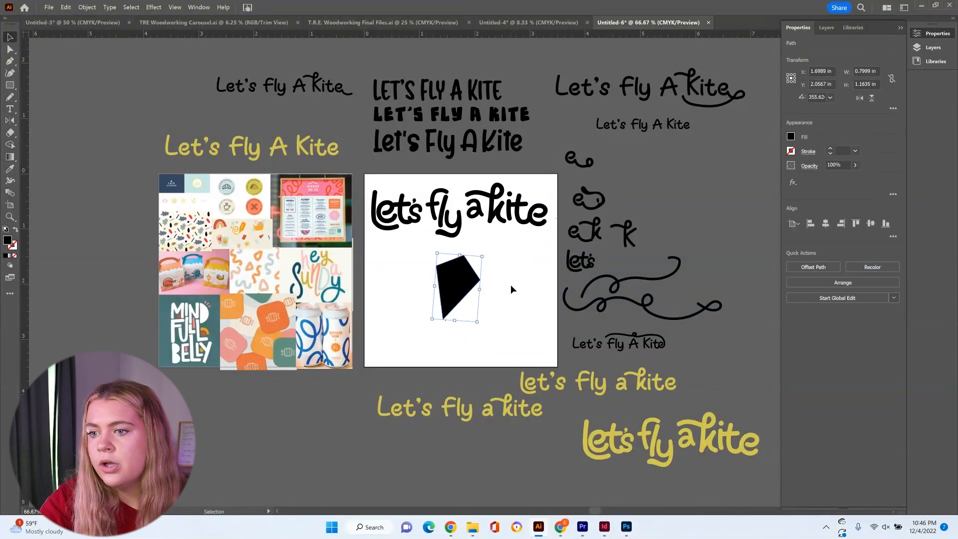
pyautogui.click(512, 284)
# Step: Brush a looping string trailing from the kite's lower tip, and arrange kite and string beneath the lettering
pyautogui.press('b')
pyautogui.moveTo(447, 328); pyautogui.dragTo(363, 349)
pyautogui.press('v')
pyautogui.moveTo(432, 349)
pyautogui.mouseDown()
pyautogui.moveTo(424, 331)
pyautogui.moveTo(447, 293)
pyautogui.mouseUp()
pyautogui.moveTo(419, 324); pyautogui.dragTo(432, 330)
pyautogui.moveTo(491, 358); pyautogui.dragTo(433, 290)
pyautogui.moveTo(454, 296); pyautogui.dragTo(514, 275)
pyautogui.click(377, 307)
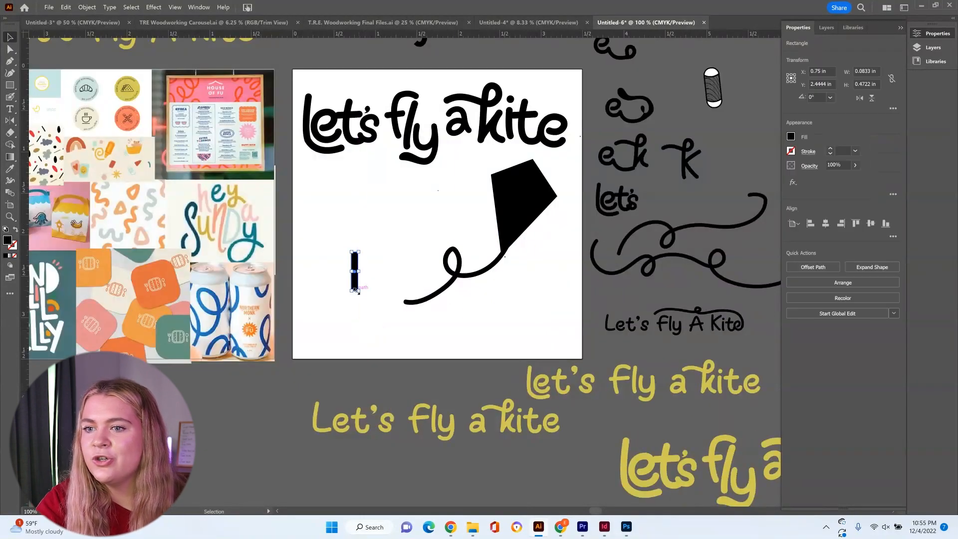
# Step: Move the narrow black bar onto the string's loose end, round its corners and shorten it into a handle
pyautogui.moveTo(353, 279); pyautogui.dragTo(406, 307)
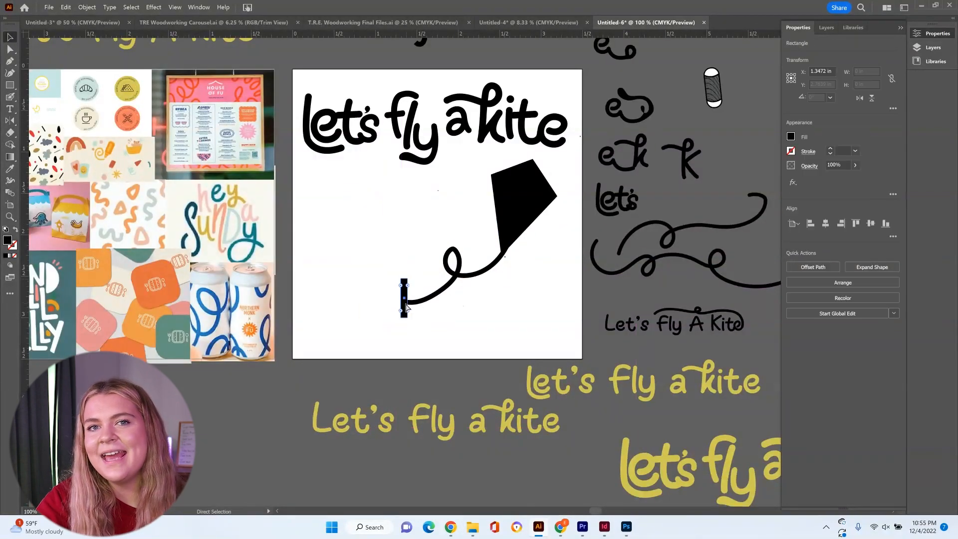
pyautogui.hotkey('ctrl', '=')
pyautogui.hotkey('ctrl', '=')
pyautogui.hotkey('ctrl', '=')
pyautogui.hotkey('ctrl', '=')
pyautogui.hotkey('ctrl', '=')
pyautogui.moveTo(450, 164); pyautogui.dragTo(463, 177)
pyautogui.moveTo(464, 390); pyautogui.dragTo(463, 363)
pyautogui.press('Down')
pyautogui.press('Down')
pyautogui.press('Down')
pyautogui.click(526, 367)
pyautogui.hotkey('ctrl', '1')
pyautogui.hotkey('ctrl', '=')
pyautogui.hotkey('ctrl', '=')
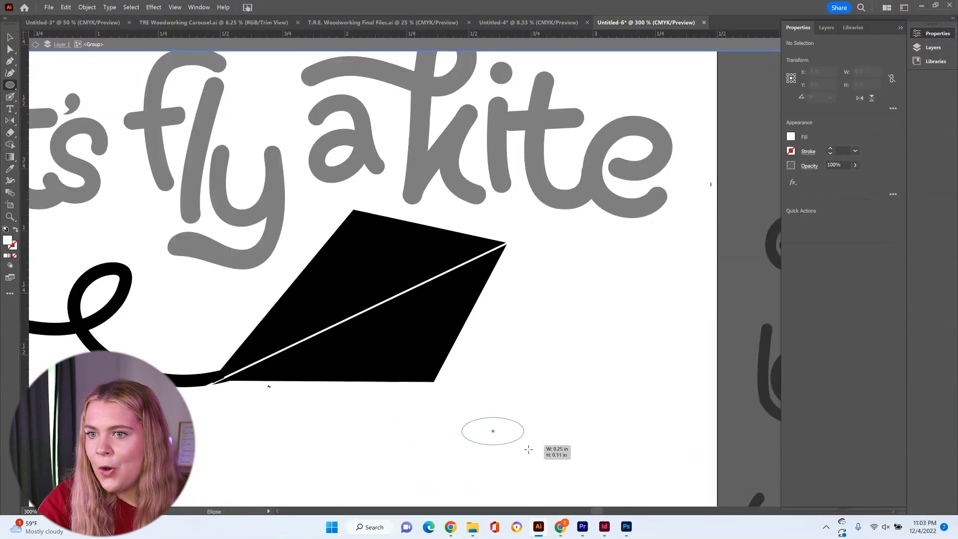
# Step: Draw an ellipse about 0.25 by 0.15 in beside the kite, pull in its outer end, and fill it with the kite's black
pyautogui.moveTo(528, 450); pyautogui.dragTo(524, 454)
pyautogui.press('a')
pyautogui.click(473, 437)
pyautogui.moveTo(473, 437); pyautogui.dragTo(504, 421)
pyautogui.press('i')
pyautogui.click(396, 336)
pyautogui.press('v')
pyautogui.press('a')
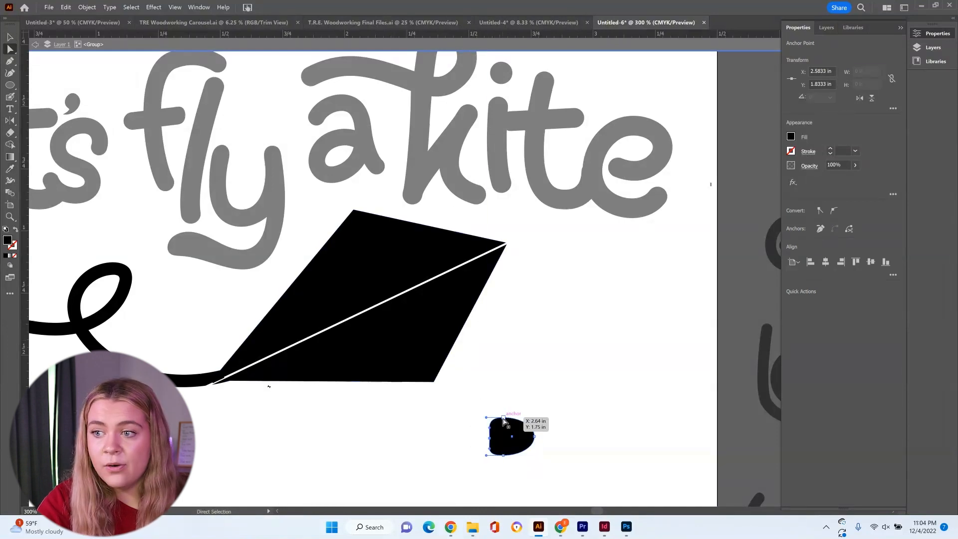
# Step: Pull the curve handles at the shape's flattened end outward to form the flared, notched half of a bow
pyautogui.keyDown('shift'); pyautogui.click(504, 455); pyautogui.keyUp('shift')
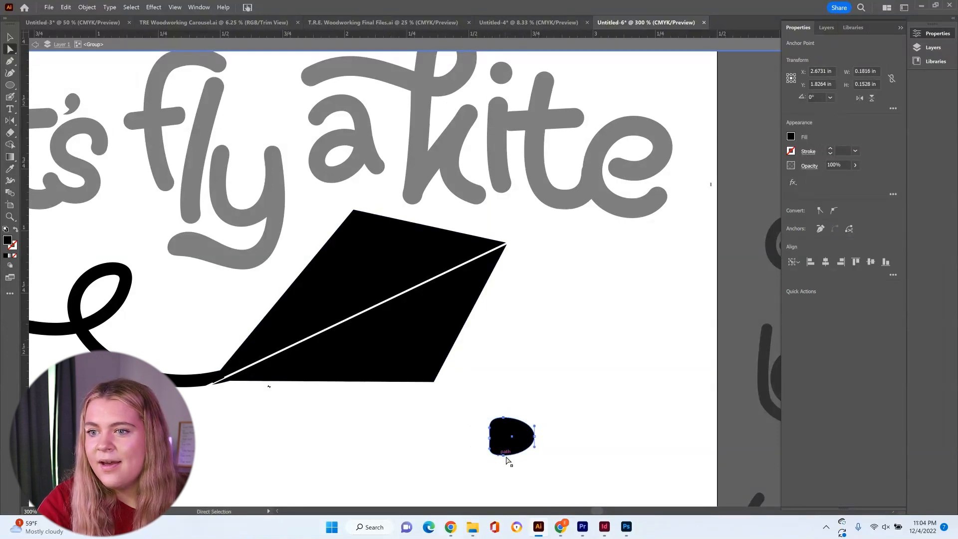
pyautogui.moveTo(503, 455); pyautogui.dragTo(485, 457)
pyautogui.moveTo(507, 421); pyautogui.dragTo(485, 420)
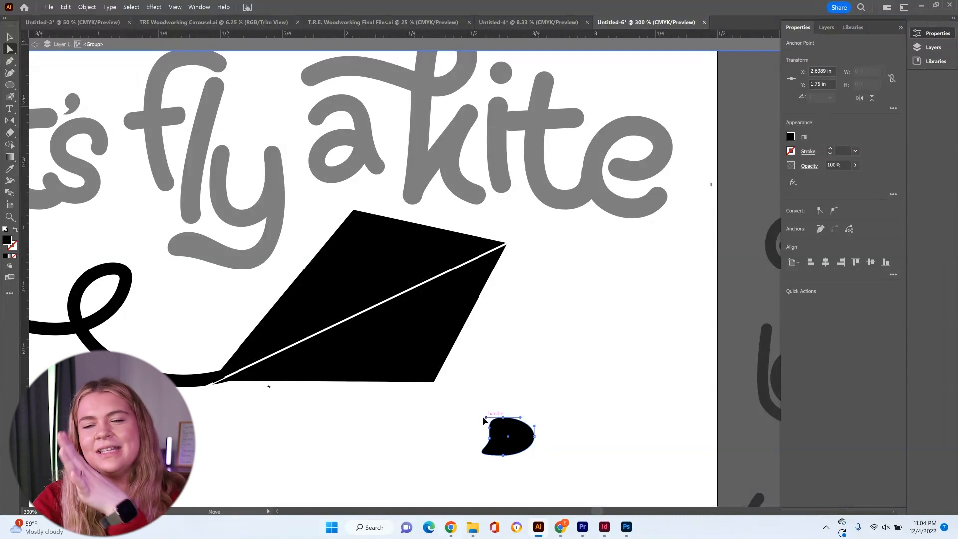
pyautogui.press('v')
pyautogui.click(601, 410)
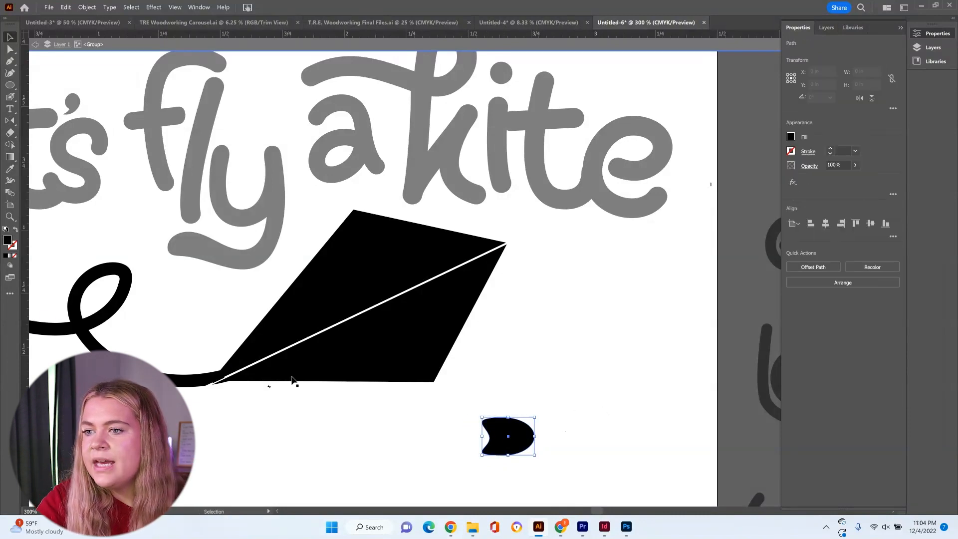
# Step: Reflect a copy of the bow half across the vertical axis and shift it right until the narrow ends meet
pyautogui.doubleClick(10, 121)
pyautogui.click(394, 292)
pyautogui.press('Right')
pyautogui.press('Right')
pyautogui.press('Right')
pyautogui.press('Right')
pyautogui.press('Right')
pyautogui.press('Right')
pyautogui.press('Right')
pyautogui.press('Right')
pyautogui.press('Right')
pyautogui.press('Right')
pyautogui.press('Right')
pyautogui.press('Right')
pyautogui.press('Right')
pyautogui.click(545, 351)
# Step: Draw a white rectangle about 0.04 by 0.17 in over the bow's middle and centre it horizontally with the bow halves
pyautogui.press('m')
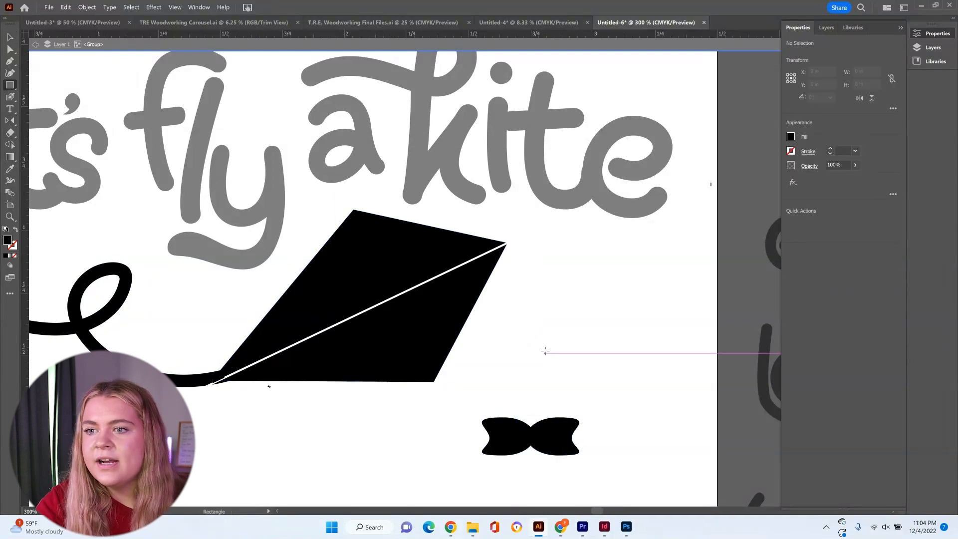
pyautogui.press('v')
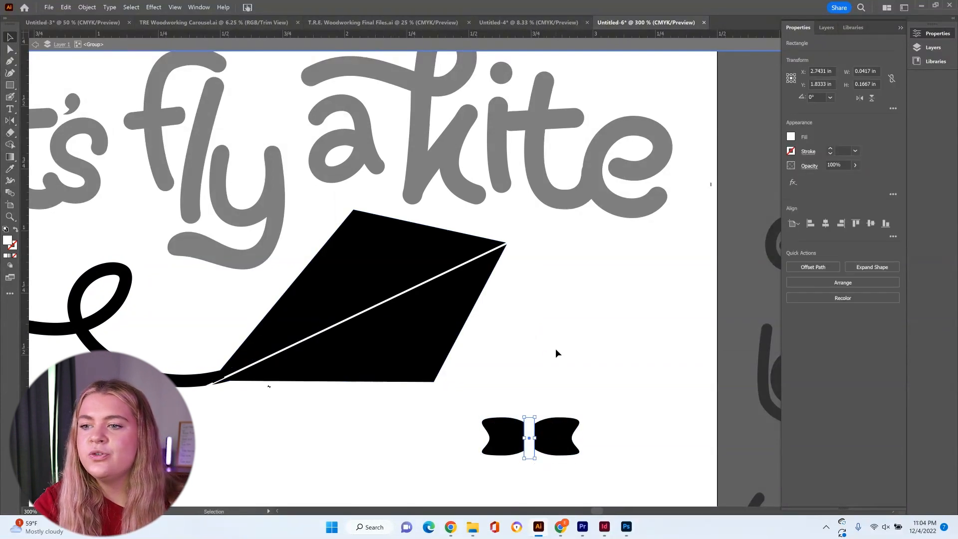
pyautogui.hotkey('ctrl', '=')
pyautogui.hotkey('ctrl', '=')
pyautogui.hotkey('ctrl', '=')
pyautogui.hotkey('ctrl', '=')
pyautogui.hotkey('ctrl', '=')
pyautogui.hotkey('ctrl', '=')
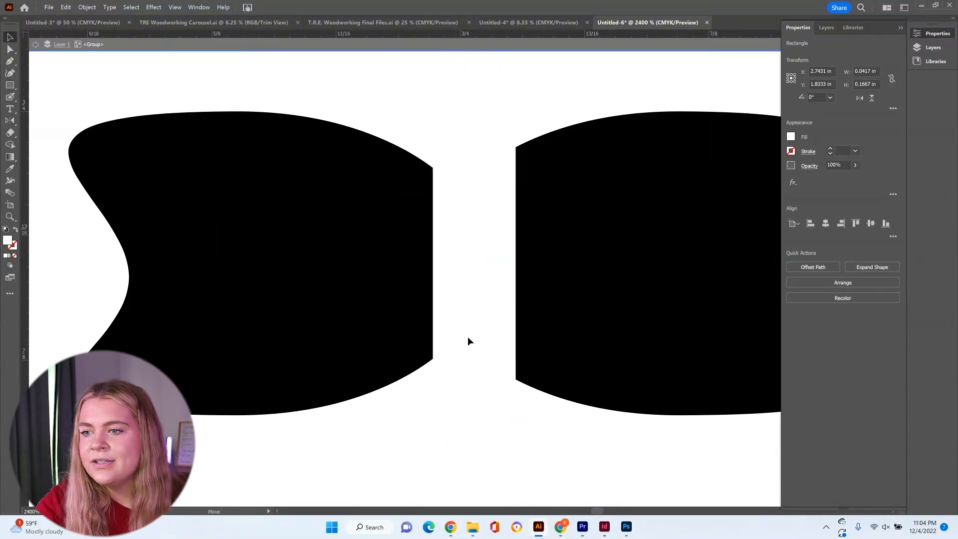
pyautogui.keyDown('shift'); pyautogui.click(494, 350); pyautogui.keyUp('shift')
pyautogui.keyDown('shift'); pyautogui.click(462, 368); pyautogui.keyUp('shift')
pyautogui.click(826, 223)
# Step: Narrow the white band across the bow to about 0.03 in and round off its corners
pyautogui.click(631, 75)
pyautogui.click(456, 259)
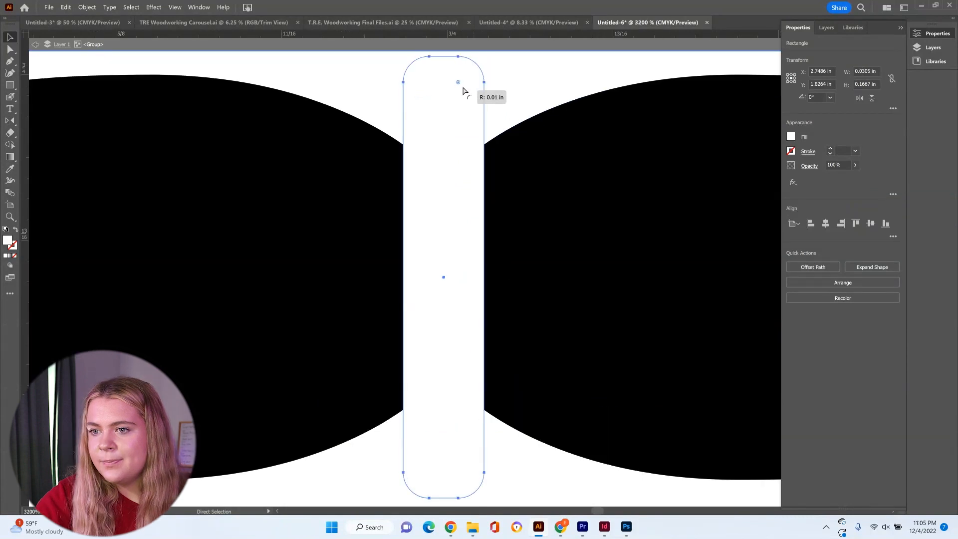
pyautogui.moveTo(463, 91); pyautogui.dragTo(464, 95)
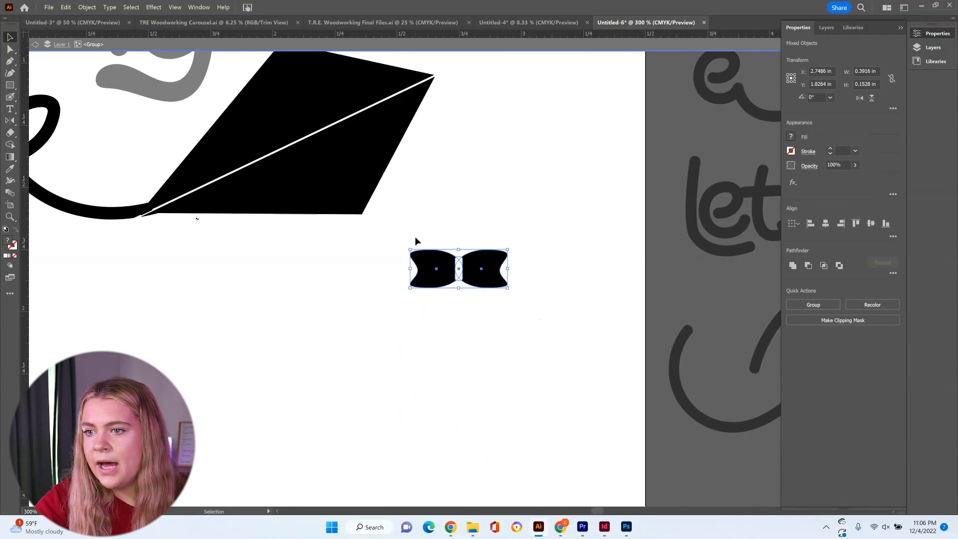
# Step: Place the bow, reduced and rotated, where the string meets the kite's tip, and adjust the string's path there
pyautogui.moveTo(420, 250); pyautogui.dragTo(149, 222)
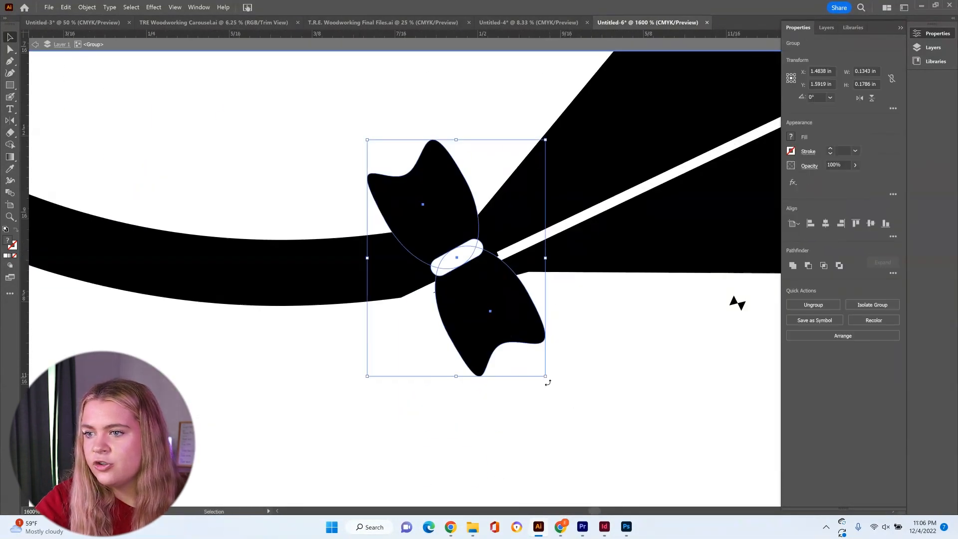
pyautogui.press('a')
pyautogui.click(439, 279)
pyautogui.moveTo(436, 282); pyautogui.dragTo(231, 390)
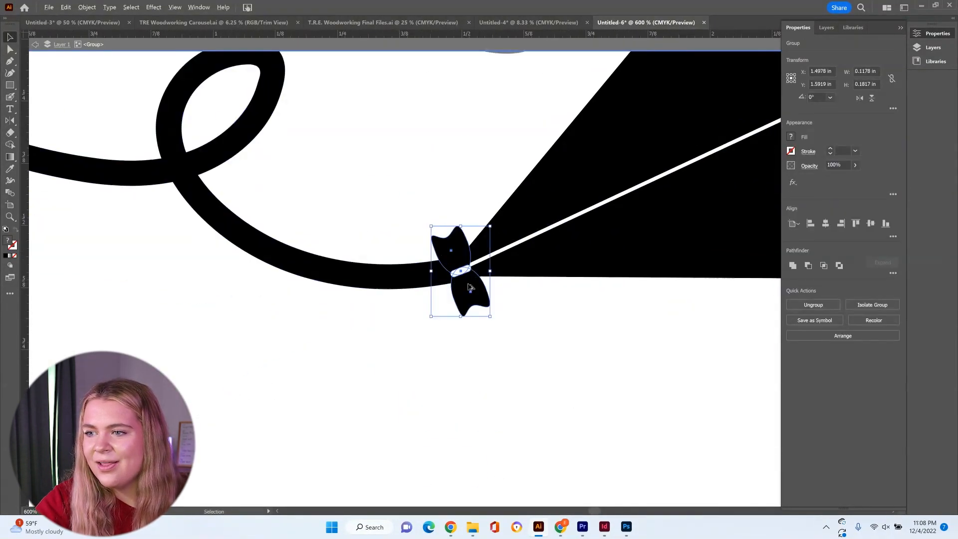
# Step: Add a second copy of the bow a little further along the string and rotate it to follow the curve
pyautogui.keyDown('alt'); pyautogui.moveTo(455, 269); pyautogui.dragTo(342, 267); pyautogui.keyUp('alt')
pyautogui.moveTo(378, 297); pyautogui.dragTo(429, 329)
pyautogui.click(441, 360)
pyautogui.hotkey('ctrl', '-')
pyautogui.hotkey('ctrl', '-')
pyautogui.hotkey('ctrl', '-')
pyautogui.hotkey('ctrl', '-')
pyautogui.hotkey('ctrl', '-')
pyautogui.hotkey('ctrl', '-')
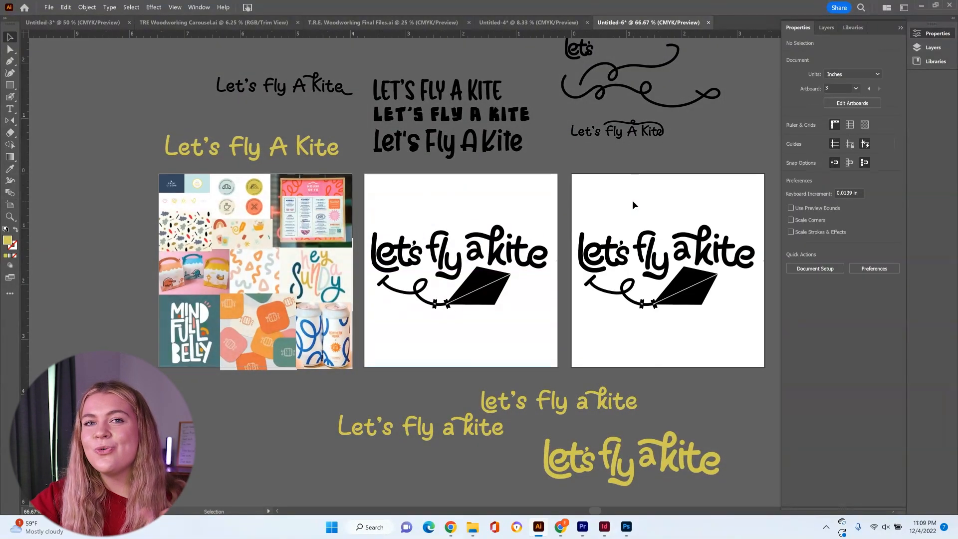
# Step: Colour the first l, the y of fly and the final e of the second artboard's lettering orange from the moodboard
pyautogui.click(653, 277)
pyautogui.keyDown('shift'); pyautogui.click(743, 257); pyautogui.keyUp('shift')
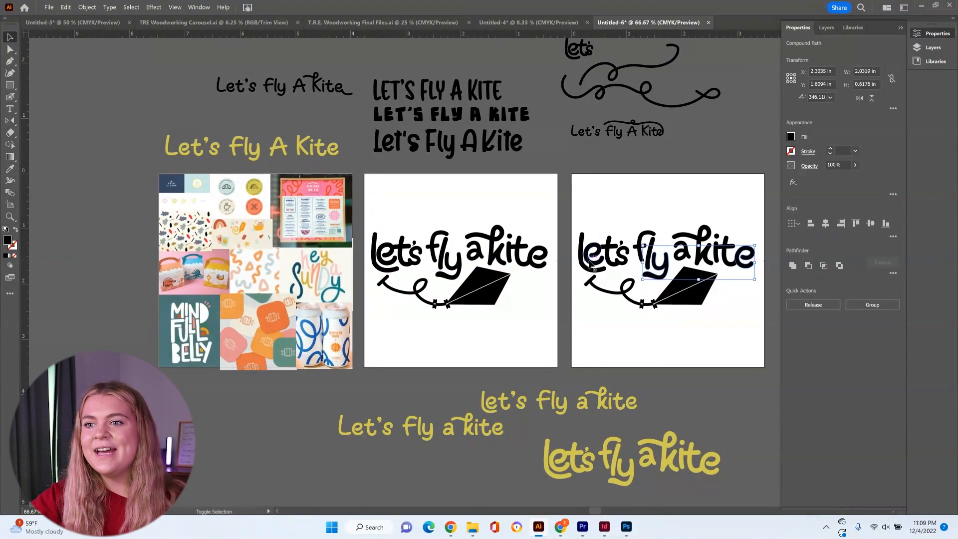
pyautogui.keyDown('shift'); pyautogui.click(583, 258); pyautogui.keyUp('shift')
pyautogui.press('i')
pyautogui.click(234, 304)
# Step: Colour the t of let's and the k of kite with the pink sampled from the moodboard
pyautogui.press('v')
pyautogui.click(609, 254)
pyautogui.keyDown('shift'); pyautogui.click(700, 250); pyautogui.keyUp('shift')
pyautogui.press('i')
pyautogui.click(319, 271)
# Step: Colour the e of let's, the a and the t of kite with the teal sampled from the moodboard lettering
pyautogui.press('v')
pyautogui.click(594, 257)
pyautogui.keyDown('shift'); pyautogui.click(725, 259); pyautogui.keyUp('shift')
pyautogui.keyDown('shift'); pyautogui.click(681, 254); pyautogui.keyUp('shift')
pyautogui.press('i')
pyautogui.click(335, 285)
# Step: Colour the s of let's, the l of fly and the i of kite mustard yellow sampled from the moodboard
pyautogui.press('v')
pyautogui.keyDown('shift'); pyautogui.click(652, 244); pyautogui.keyUp('shift')
pyautogui.keyDown('shift'); pyautogui.click(716, 250); pyautogui.keyUp('shift')
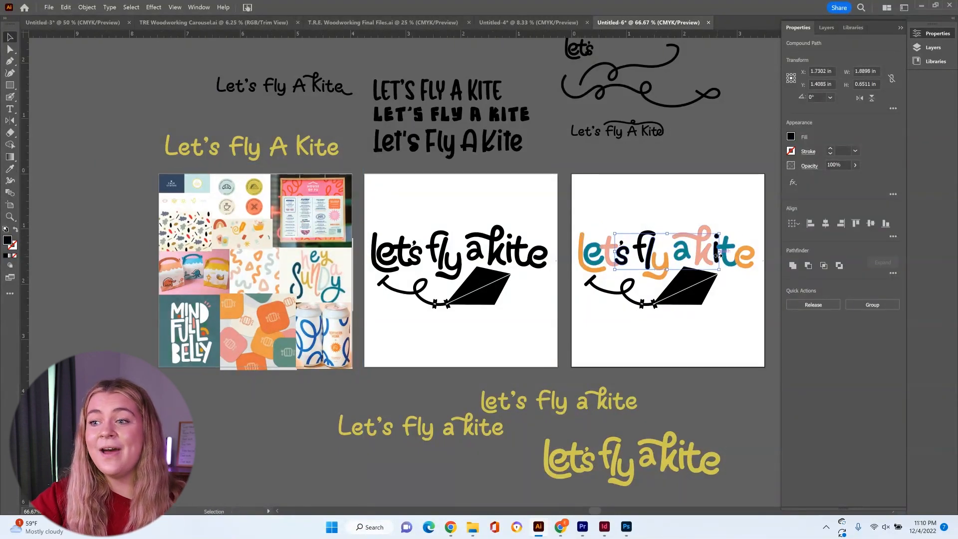
pyautogui.press('i')
pyautogui.click(260, 184)
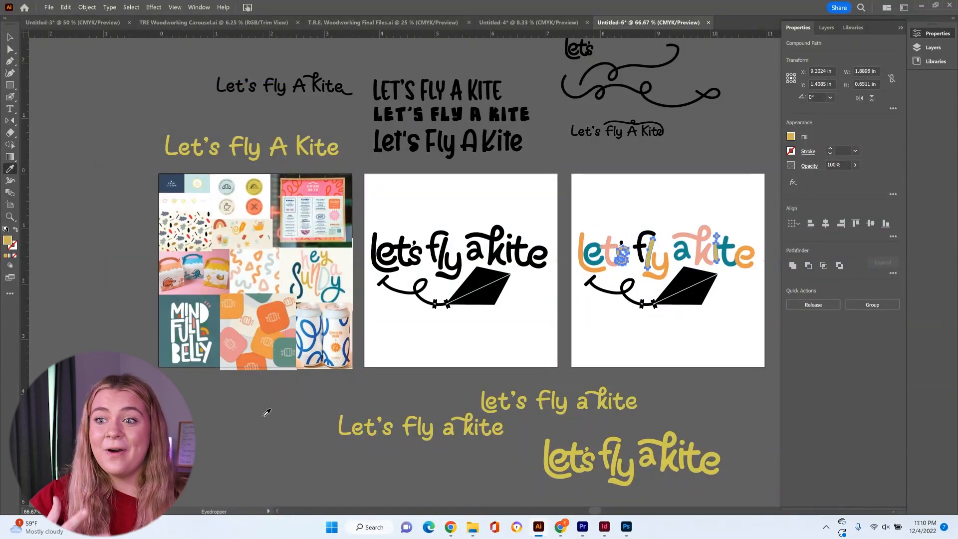
# Step: Colour the f of fly and the apostrophe rust red sampled from the moodboard
pyautogui.press('v')
pyautogui.click(640, 241)
pyautogui.press('i')
pyautogui.click(244, 327)
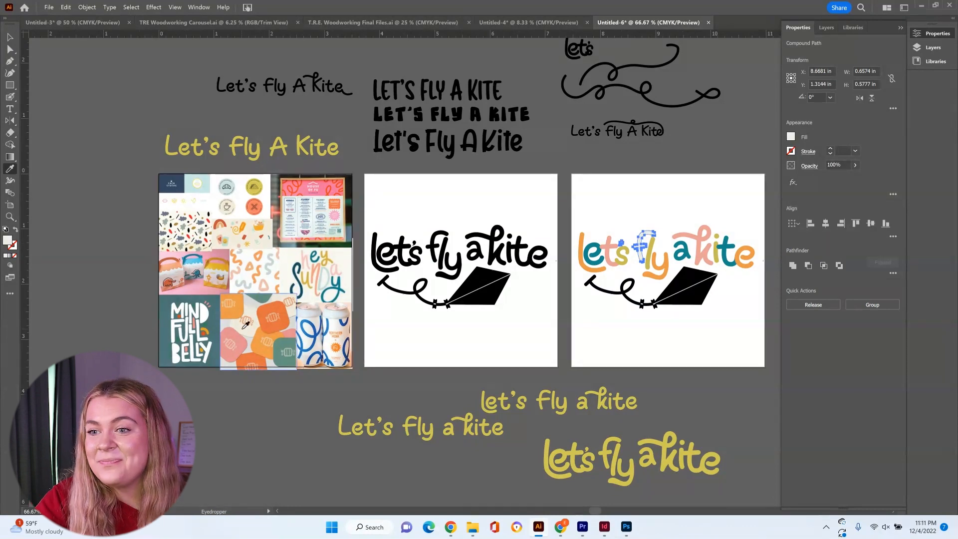
pyautogui.click(253, 265)
# Step: Colour the kite's upper half teal and its lower half pink, and remove the black shape behind them
pyautogui.press('v')
pyautogui.click(686, 302)
pyautogui.hotkey('ctrl', '0')
pyautogui.press('i')
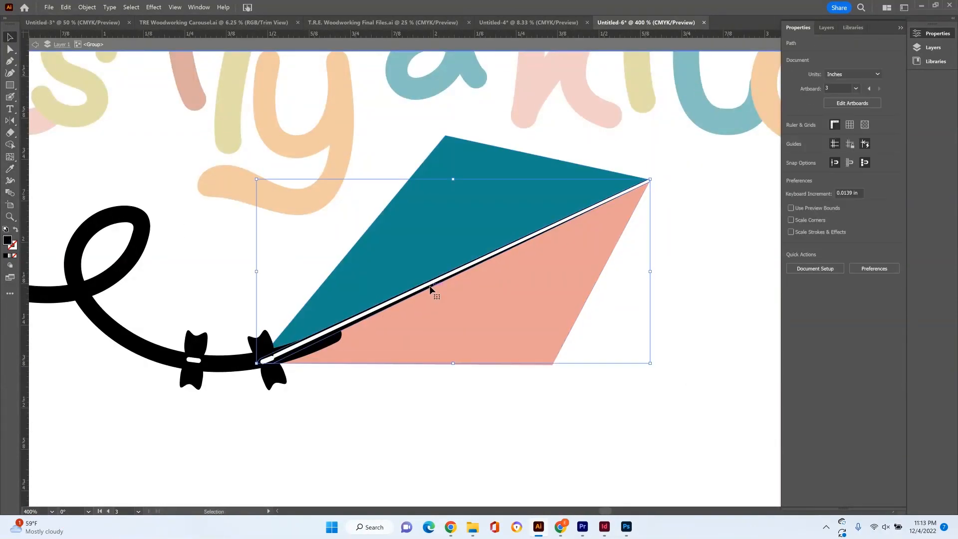
pyautogui.click(349, 418)
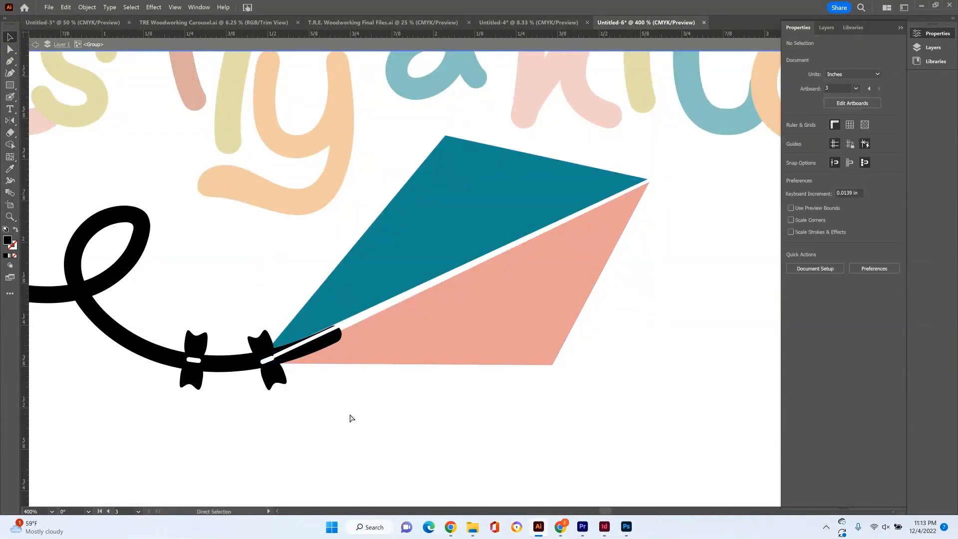
# Step: Colour the kite's string orange, sampled from the y of fly
pyautogui.hotkey('ctrl', '-')
pyautogui.hotkey('ctrl', '-')
pyautogui.hotkey('ctrl', '-')
pyautogui.click(398, 300)
pyautogui.moveTo(480, 323); pyautogui.dragTo(436, 267)
pyautogui.click(412, 342)
pyautogui.click(374, 303)
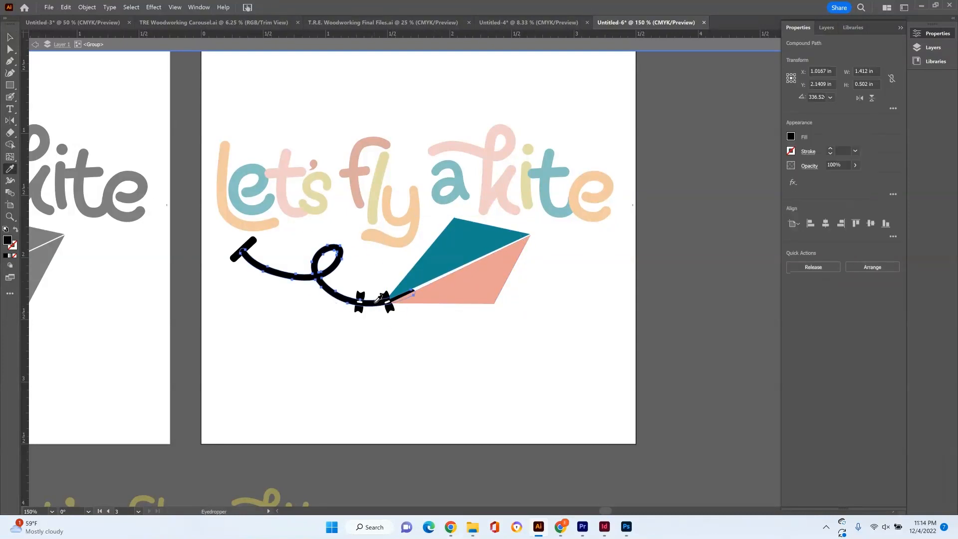
pyautogui.press('i')
pyautogui.click(382, 240)
# Step: Colour the bow farther from the kite mustard yellow, sampled from the s of let's
pyautogui.press('v')
pyautogui.click(360, 306)
pyautogui.hotkey('ctrl', '+')
pyautogui.hotkey('ctrl', '+')
pyautogui.doubleClick(435, 263)
pyautogui.press('i')
pyautogui.click(360, 77)
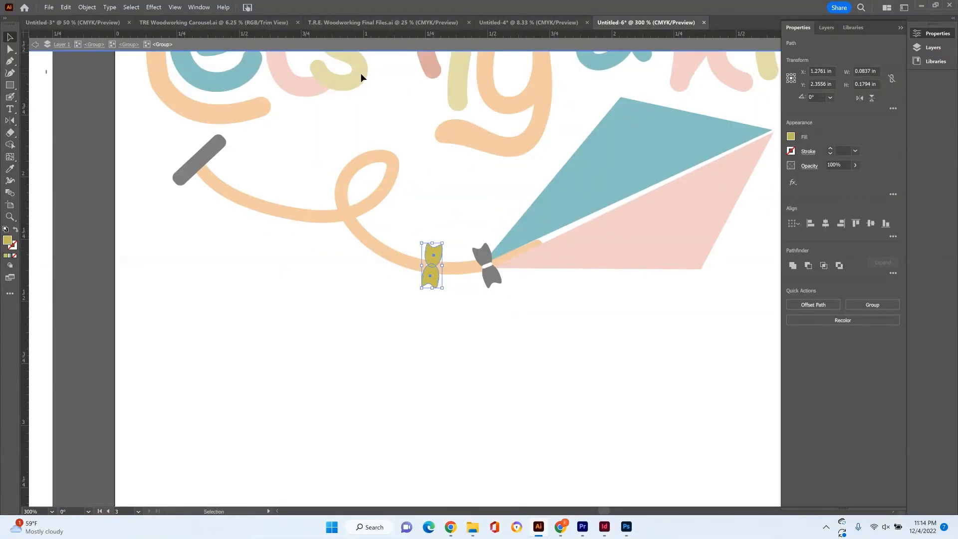
pyautogui.doubleClick(360, 78)
# Step: Colour the bow nearest the kite rust red, sampled from the f of fly
pyautogui.doubleClick(488, 275)
pyautogui.doubleClick(488, 274)
pyautogui.press('i')
pyautogui.click(228, 78)
pyautogui.press('v')
pyautogui.press('i')
pyautogui.click(437, 61)
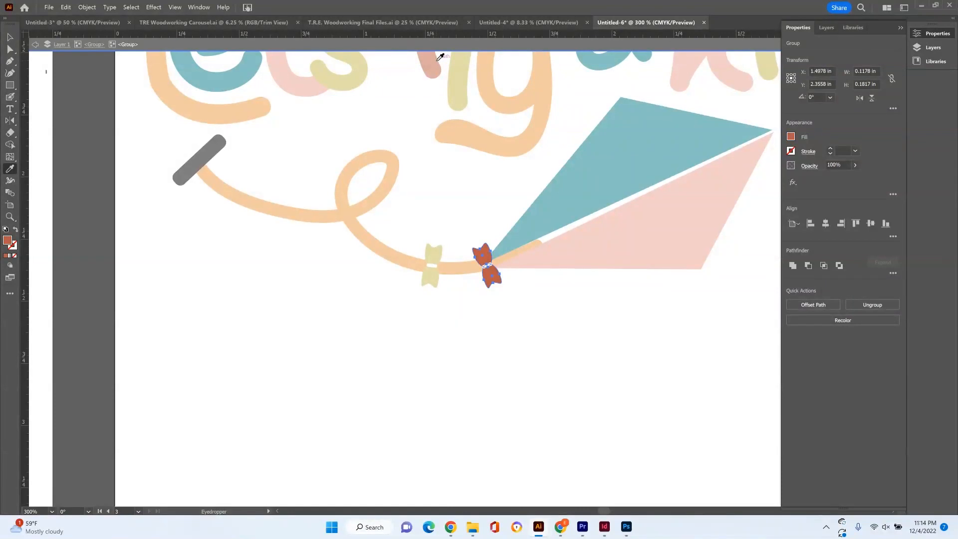
# Step: Colour the handle at the end of the string pink, sampled from the k of kite
pyautogui.press('v')
pyautogui.press('Escape')
pyautogui.hotkey('ctrl', '-')
pyautogui.hotkey('ctrl', '-')
pyautogui.doubleClick(323, 214)
pyautogui.press('i')
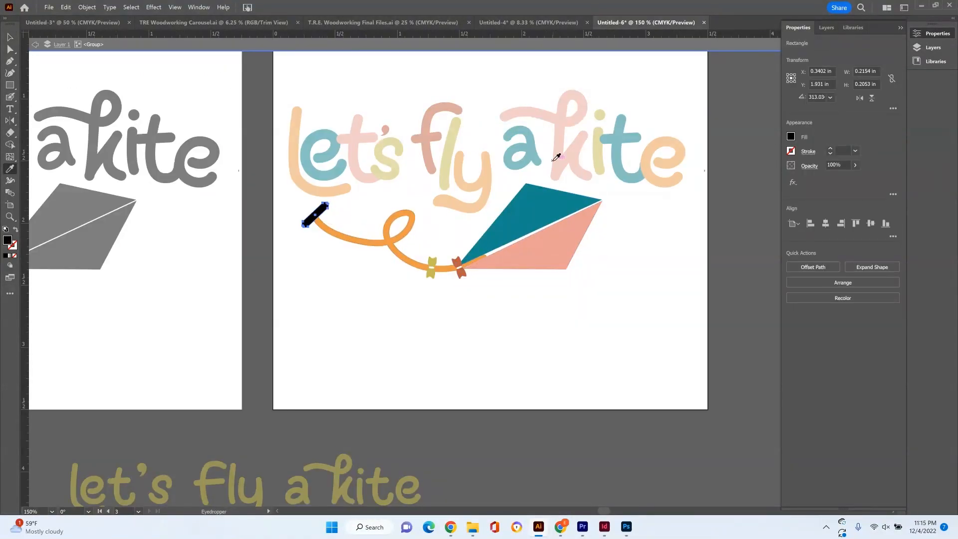
pyautogui.click(554, 152)
pyautogui.press('v')
pyautogui.press('Escape')
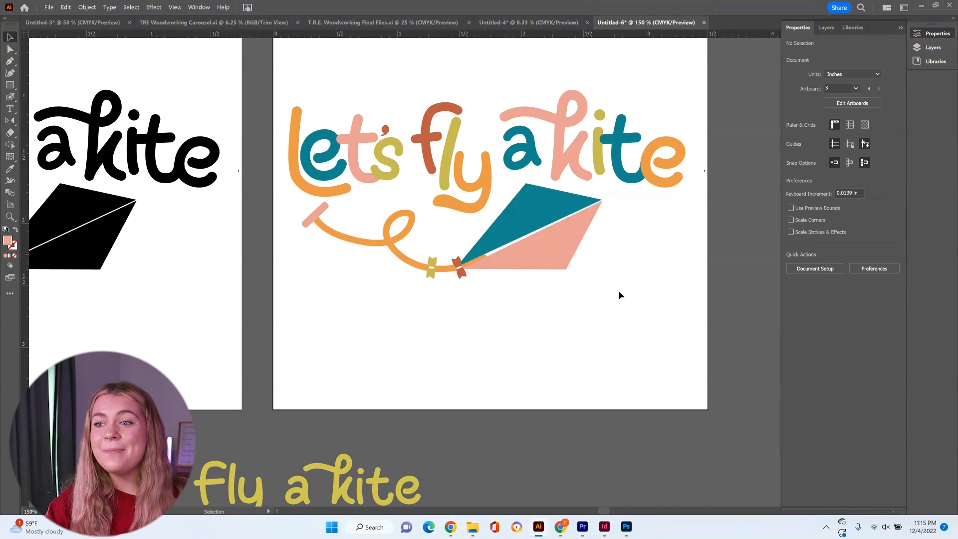
# Step: Duplicate the coloured logo artboard beside the original and delete the lettering from the copy
pyautogui.hotkey('ctrl', '-')
pyautogui.hotkey('ctrl', '-')
pyautogui.hotkey('ctrl', '-')
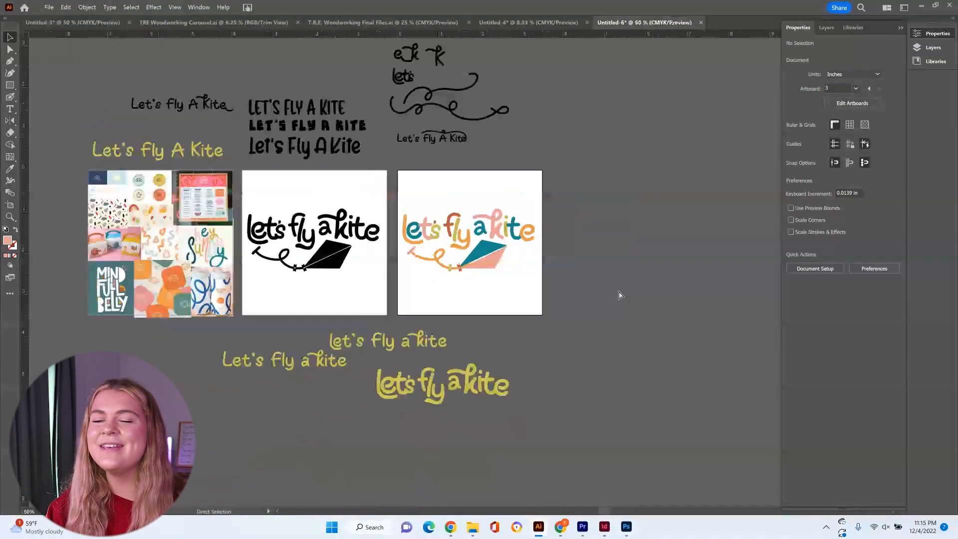
pyautogui.hotkey('ctrl', '+')
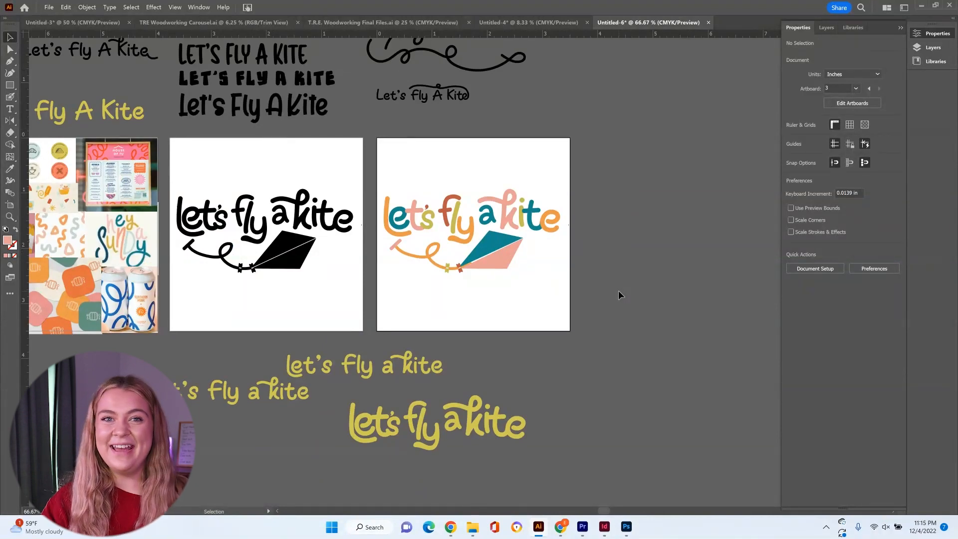
pyautogui.moveTo(429, 218); pyautogui.dragTo(531, 223)
pyautogui.press('v')
pyautogui.press('Delete')
# Step: Ungroup the kite illustration on the new artboard and delete the handle at the end of its string
pyautogui.moveTo(616, 241); pyautogui.dragTo(513, 197)
pyautogui.click(566, 260)
pyautogui.click(589, 220)
pyautogui.click(579, 252)
pyautogui.hotkey('ctrl', '=')
pyautogui.hotkey('ctrl', '=')
pyautogui.hotkey('ctrl', '=')
pyautogui.hotkey('ctrl', '=')
pyautogui.hotkey('ctrl', 'shift', 'g')
pyautogui.click(514, 199)
pyautogui.click(548, 220)
pyautogui.click(329, 301)
pyautogui.click(331, 316)
pyautogui.press('Delete')
# Step: Rotate the kite more upright and place the turned string separately on its other side
pyautogui.moveTo(519, 345); pyautogui.dragTo(364, 304)
pyautogui.moveTo(496, 312); pyautogui.dragTo(500, 301)
pyautogui.moveTo(514, 268); pyautogui.dragTo(491, 234)
pyautogui.moveTo(420, 299); pyautogui.dragTo(580, 246)
# Step: Scatter copies of the bows near the kite's upper tip and colour the upright one orange from the lettering
pyautogui.click(628, 243)
pyautogui.keyDown('shift'); pyautogui.click(651, 223); pyautogui.keyUp('shift')
pyautogui.moveTo(650, 222); pyautogui.dragTo(593, 178)
pyautogui.moveTo(594, 177); pyautogui.dragTo(597, 189)
pyautogui.moveTo(596, 186); pyautogui.dragTo(569, 172)
pyautogui.moveTo(578, 164); pyautogui.dragTo(543, 179)
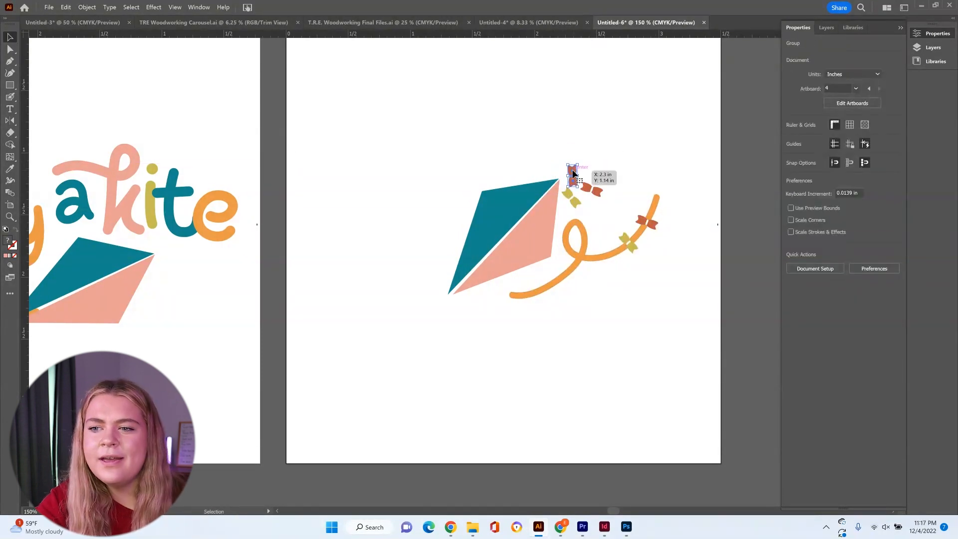
pyautogui.doubleClick(573, 172)
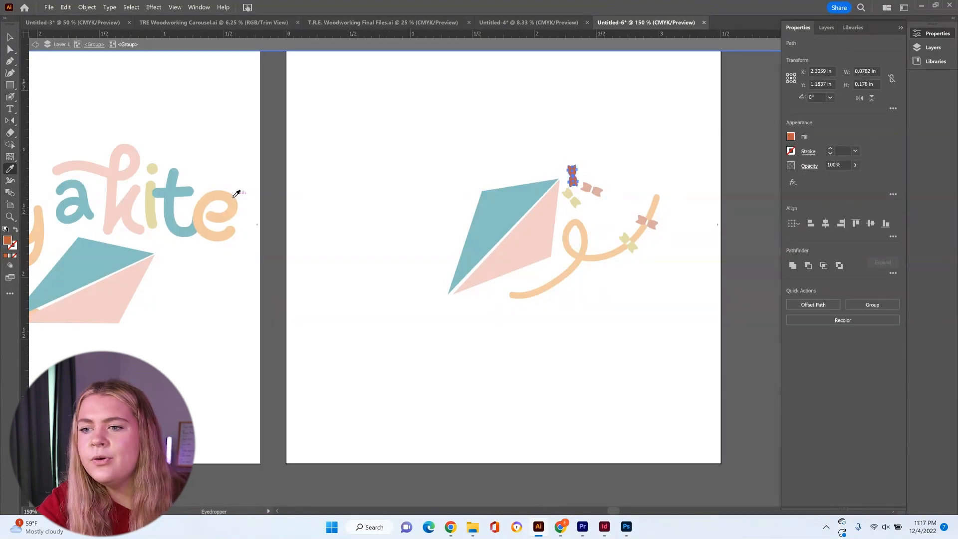
pyautogui.doubleClick(333, 151)
# Step: Add another copy of the mustard bow beside the loose ones and colour it teal from the t of kite
pyautogui.click(575, 205)
pyautogui.moveTo(592, 209); pyautogui.dragTo(590, 204)
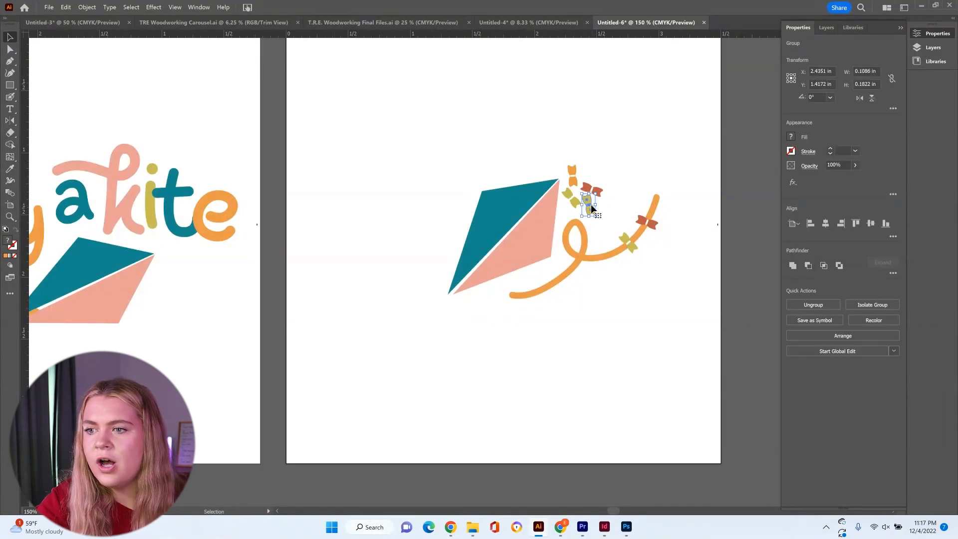
pyautogui.doubleClick(590, 204)
pyautogui.hotkey('ctrl', 'a')
pyautogui.press('i')
pyautogui.click(186, 190)
pyautogui.press('v')
pyautogui.doubleClick(331, 165)
# Step: Paint two teal wavy lines beside the kite with the Blob Brush and place a rotated copy below them
pyautogui.hotkey('shift', 'b')
pyautogui.moveTo(410, 205); pyautogui.dragTo(451, 188)
pyautogui.moveTo(418, 227)
pyautogui.mouseDown()
pyautogui.moveTo(452, 208)
pyautogui.moveTo(441, 192)
pyautogui.mouseUp()
pyautogui.press('v')
pyautogui.moveTo(440, 207); pyautogui.dragTo(447, 216)
pyautogui.moveTo(447, 217)
pyautogui.keyDown('alt'); pyautogui.mouseDown()
pyautogui.moveTo(431, 252)
pyautogui.moveTo(448, 270)
pyautogui.mouseUp(); pyautogui.keyUp('alt')
pyautogui.scroll(1, 435, 249)
pyautogui.moveTo(433, 265); pyautogui.dragTo(426, 259)
# Step: Paint small rounded triangles with the Blob Brush, move them beside the kite's lower tip and colour them orange
pyautogui.hotkey('shift', 'b')
pyautogui.moveTo(430, 360)
pyautogui.mouseDown()
pyautogui.moveTo(447, 358)
pyautogui.moveTo(431, 360)
pyautogui.mouseUp()
pyautogui.press('v')
pyautogui.moveTo(445, 360)
pyautogui.mouseDown()
pyautogui.moveTo(440, 316)
pyautogui.moveTo(415, 310)
pyautogui.moveTo(410, 293)
pyautogui.mouseUp()
pyautogui.press('i')
pyautogui.click(232, 220)
pyautogui.press('v')
# Step: Colour the smaller triangle pink, sampled from the kite on the neighbouring artboard
pyautogui.rightClick(419, 303)
pyautogui.click(463, 410)
pyautogui.doubleClick(391, 301)
pyautogui.click(417, 308)
pyautogui.press('i')
pyautogui.click(139, 242)
pyautogui.press('v')
pyautogui.click(414, 331)
# Step: Paint two pink rings below the kite with the Blob Brush, shrinking the smaller one and moving it closer
pyautogui.hotkey('shift', 'b')
pyautogui.moveTo(463, 318); pyautogui.dragTo(465, 317)
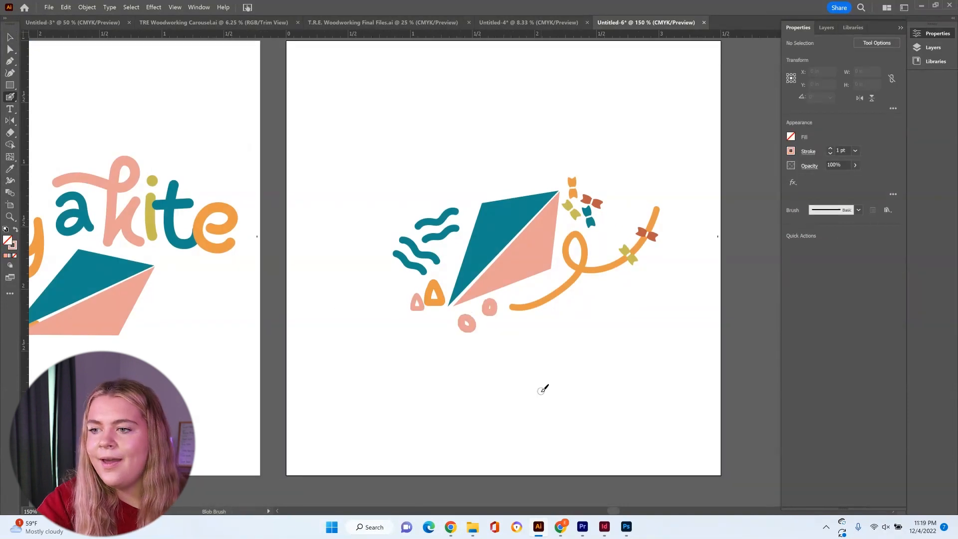
pyautogui.press('v')
pyautogui.click(468, 323)
pyautogui.moveTo(491, 322); pyautogui.dragTo(486, 319)
pyautogui.moveTo(478, 313); pyautogui.dragTo(483, 308)
# Step: Colour the smaller ring mustard yellow, sampled from the i of kite
pyautogui.press('i')
pyautogui.click(150, 219)
pyautogui.press('v')
pyautogui.click(402, 387)
pyautogui.hotkey('ctrl', '-')
pyautogui.hotkey('ctrl', '-')
pyautogui.hotkey('ctrl', '-')
pyautogui.hotkey('ctrl', '-')
pyautogui.hotkey('ctrl', '+')
pyautogui.hotkey('ctrl', '+')
pyautogui.hotkey('ctrl', '+')
pyautogui.hotkey('ctrl', '+')
pyautogui.hotkey('ctrl', '+')
pyautogui.hotkey('shift', 'b')
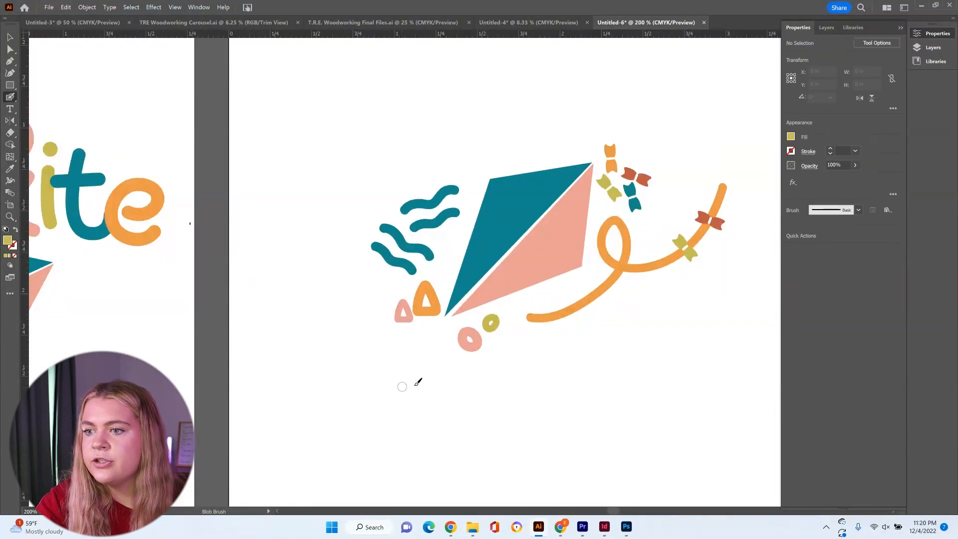
pyautogui.moveTo(564, 360); pyautogui.dragTo(629, 330)
pyautogui.hotkey('ctrl', 'z')
pyautogui.hotkey('ctrl', '-')
pyautogui.moveTo(496, 360)
pyautogui.mouseDown()
pyautogui.moveTo(597, 324)
pyautogui.moveTo(690, 264)
pyautogui.mouseUp()
pyautogui.hotkey('ctrl', 'z')
pyautogui.moveTo(505, 334); pyautogui.dragTo(656, 274)
pyautogui.hotkey('ctrl', 'z')
# Step: Paint a long mustard ribbon with three loops, running from below the kite up past the orange string
pyautogui.moveTo(490, 358)
pyautogui.mouseDown()
pyautogui.moveTo(641, 286)
pyautogui.moveTo(682, 179)
pyautogui.mouseUp()
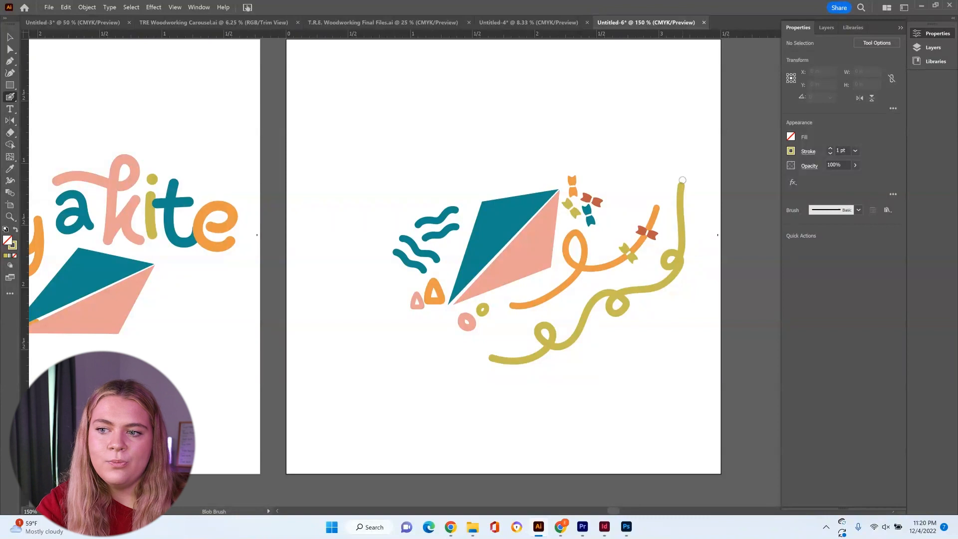
# Step: Colour the short squiggle above the kite rust, sampled from the rust bow
pyautogui.press('v')
pyautogui.click(536, 179)
pyautogui.press('i')
pyautogui.click(598, 204)
pyautogui.press('v')
pyautogui.click(600, 143)
# Step: Paint a rust ribbon with one loop above the teal squiggles, off the kite's upper left, with the Blob Brush
pyautogui.hotkey('shift', 'b')
pyautogui.moveTo(405, 212)
pyautogui.mouseDown()
pyautogui.moveTo(440, 195)
pyautogui.moveTo(474, 158)
pyautogui.mouseUp()
pyautogui.hotkey('ctrl', 'z')
pyautogui.hotkey('ctrl', '+')
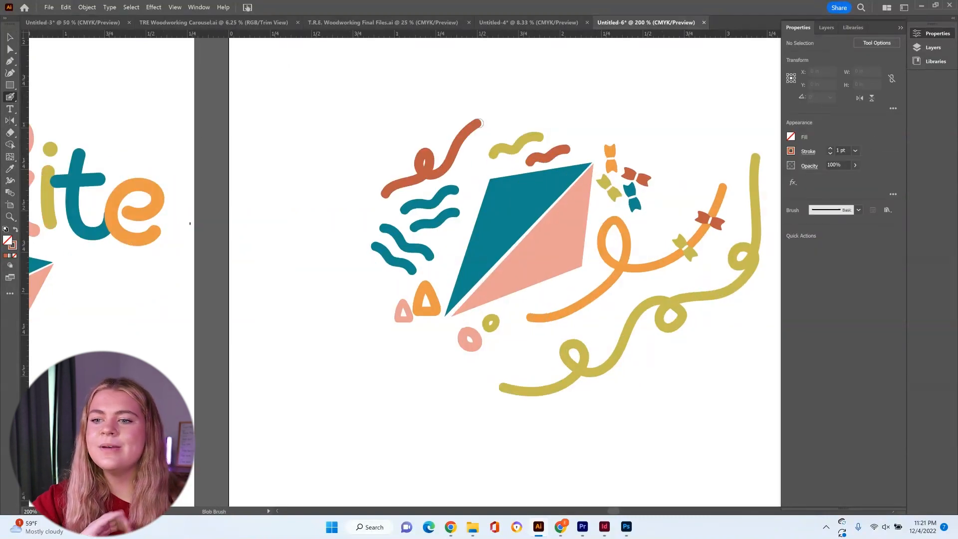
# Step: Copy a bow into the gap between the teal squiggles and the kite's upper corner and colour it pink, sampled from the small triangle
pyautogui.press('v')
pyautogui.moveTo(632, 204); pyautogui.dragTo(494, 180)
pyautogui.doubleClick(480, 172)
pyautogui.press('i')
pyautogui.click(402, 310)
pyautogui.press('v')
pyautogui.doubleClick(361, 308)
# Step: Duplicate the kite as a small version beside the teal squiggles and colour its halves orange and mustard, sampled from neighbouring shapes
pyautogui.keyDown('alt'); pyautogui.moveTo(531, 277); pyautogui.dragTo(494, 301); pyautogui.keyUp('alt')
pyautogui.keyDown('shift'); pyautogui.moveTo(407, 339); pyautogui.dragTo(513, 337); pyautogui.keyUp('shift')
pyautogui.doubleClick(458, 242)
pyautogui.press('i')
pyautogui.click(426, 300)
pyautogui.press('v')
pyautogui.click(451, 241)
pyautogui.press('i')
pyautogui.click(516, 144)
pyautogui.press('v')
pyautogui.doubleClick(619, 125)
# Step: Place a tilted copy of the small kite below the rings, enlarge it slightly and recolour its halves teal and rust
pyautogui.moveTo(522, 317); pyautogui.dragTo(531, 326)
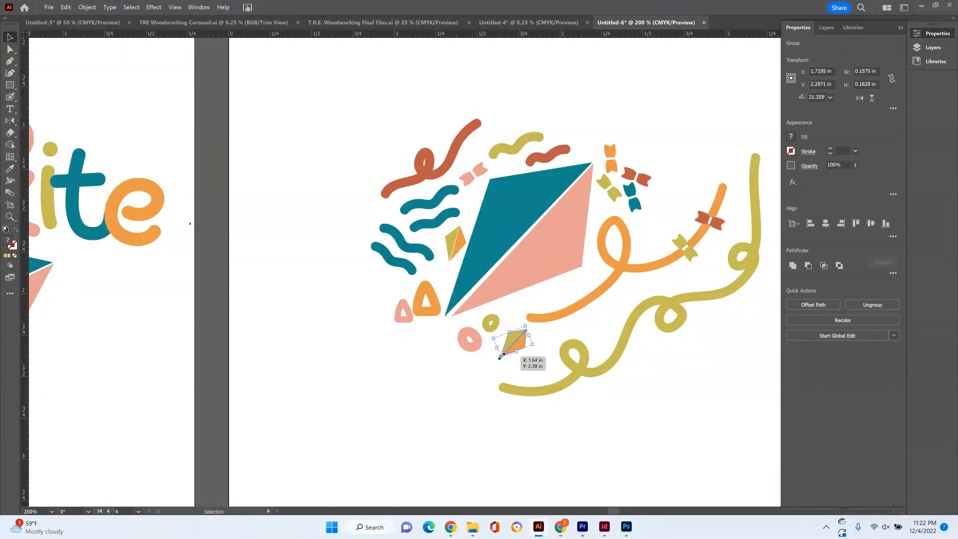
pyautogui.keyDown('shift'); pyautogui.moveTo(500, 357); pyautogui.dragTo(491, 368); pyautogui.keyUp('shift')
pyautogui.click(633, 198)
pyautogui.press('v')
pyautogui.doubleClick(675, 173)
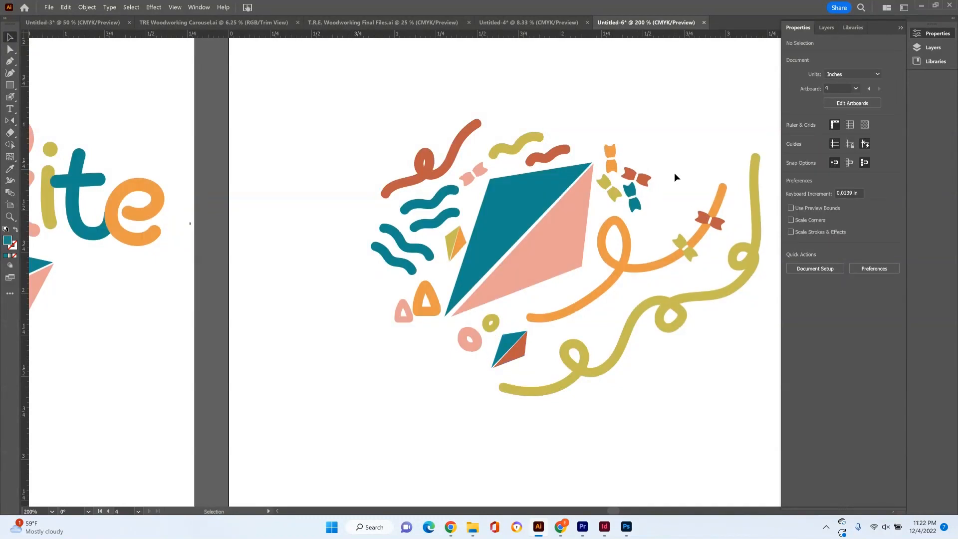
# Step: Shrink and turn the mustard ribbon so it trails below the orange string, and copy the whole illustration above the artboard
pyautogui.click(754, 190)
pyautogui.hotkey('ctrl', '=')
pyautogui.keyDown('alt'); pyautogui.keyDown('shift'); pyautogui.moveTo(265, 86); pyautogui.dragTo(371, 197); pyautogui.keyUp('shift'); pyautogui.keyUp('alt')
pyautogui.moveTo(344, 203); pyautogui.dragTo(607, 376)
pyautogui.moveTo(418, 268); pyautogui.dragTo(381, 343)
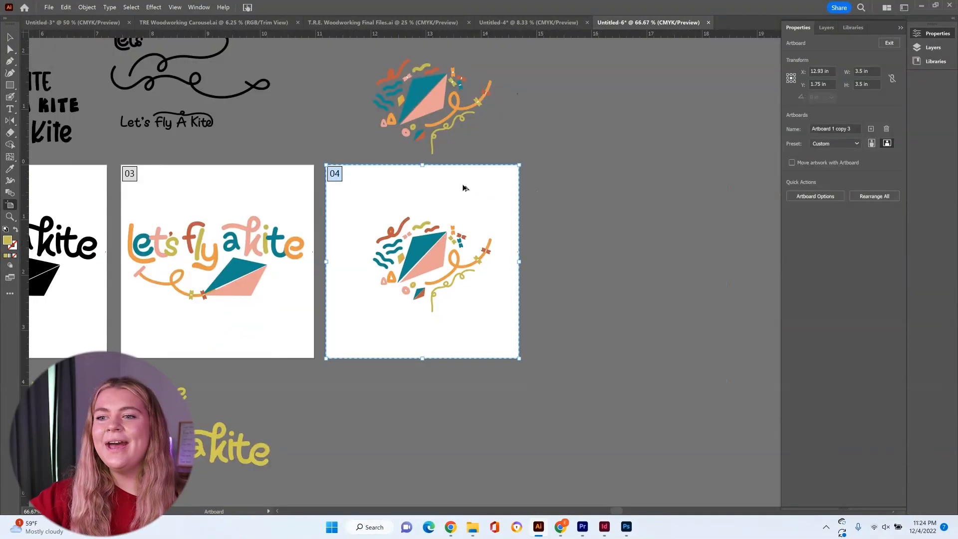
# Step: Duplicate artboard 04 with its illustration to create a fifth artboard beside it
pyautogui.moveTo(330, 180); pyautogui.dragTo(534, 173)
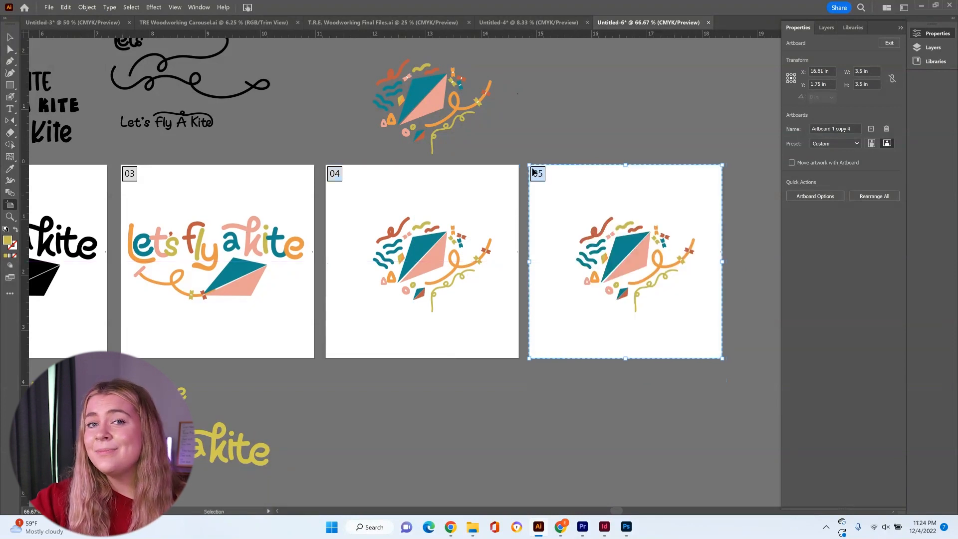
pyautogui.hotkey('ctrl', '0')
pyautogui.press('v')
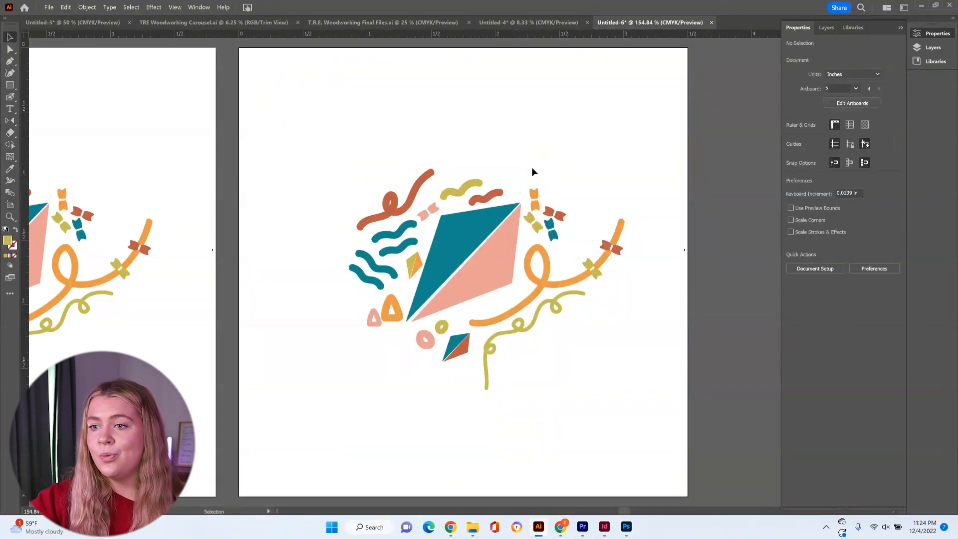
# Step: Select the whole illustration on the fifth artboard and make a new pattern from it
pyautogui.moveTo(338, 171); pyautogui.dragTo(651, 396)
pyautogui.click(87, 7)
pyautogui.moveTo(166, 278)
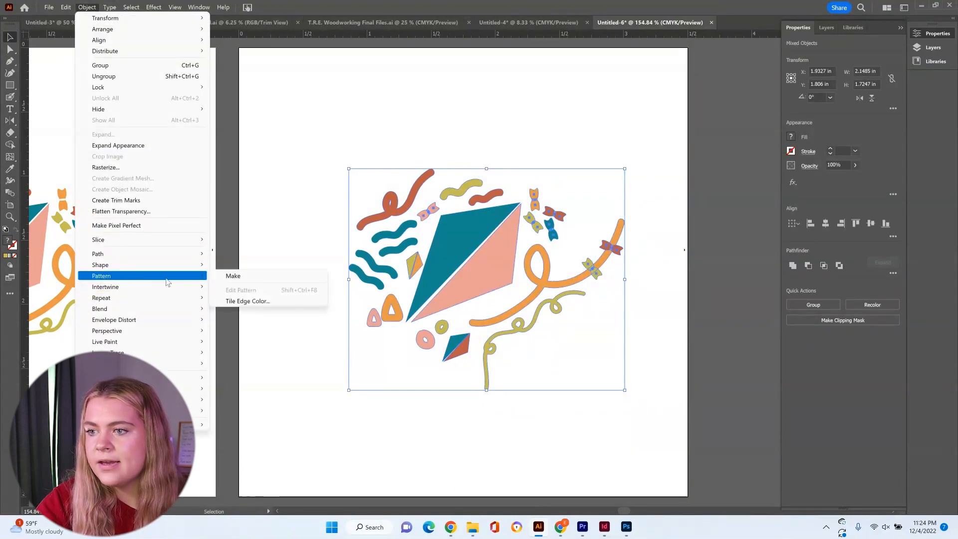
pyautogui.click(222, 273)
pyautogui.click(570, 281)
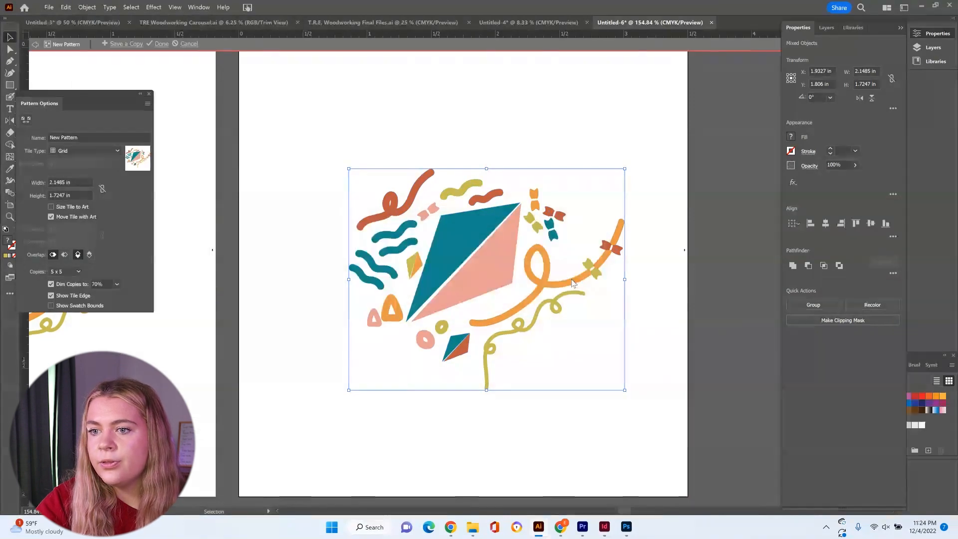
# Step: Try the Brick by Row, Brick by Column and Hex by Column tile types for the pattern
pyautogui.click(101, 149)
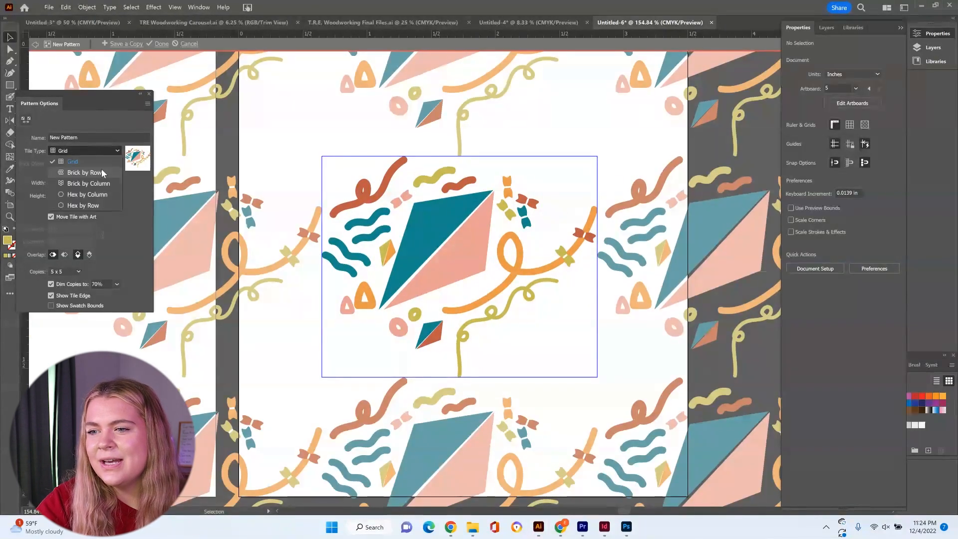
pyautogui.click(101, 169)
pyautogui.click(100, 151)
pyautogui.click(88, 184)
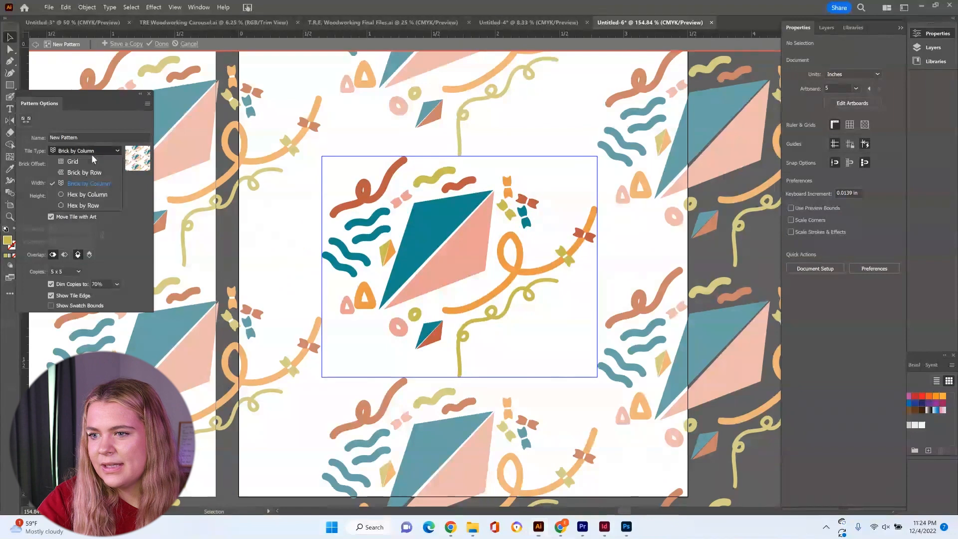
pyautogui.click(89, 194)
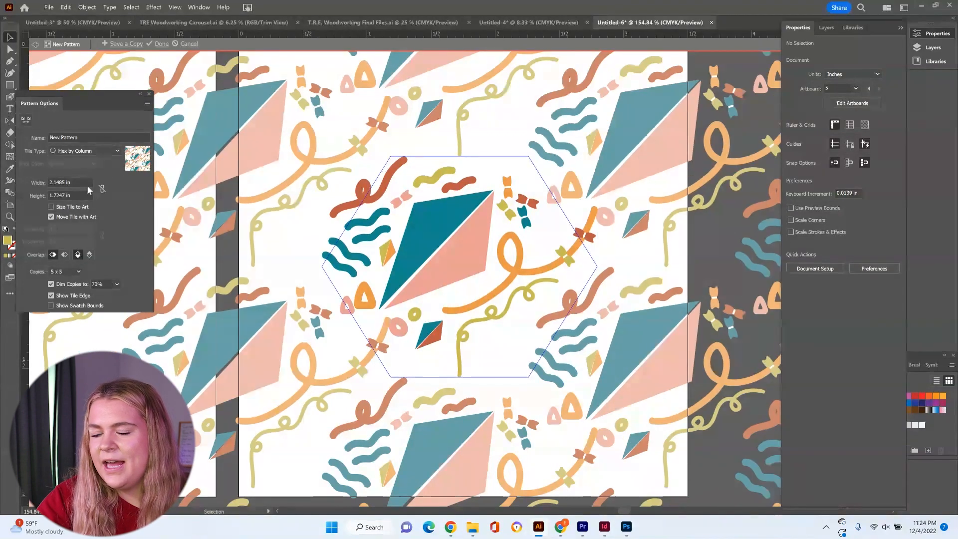
# Step: Try smaller pattern tile sizes, with widths of 2 and 2.125 in and heights of 1.5 and 1.625 in
pyautogui.press('Down')
pyautogui.press('Tab')
pyautogui.write('1.5')
pyautogui.press('Return')
pyautogui.press('Up')
pyautogui.press('Down')
pyautogui.press('Down')
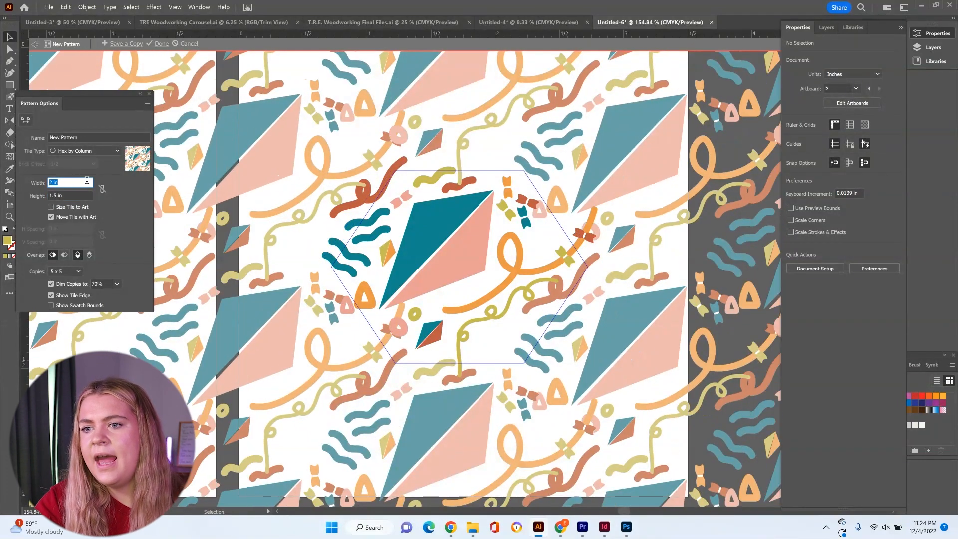
pyautogui.press('Up')
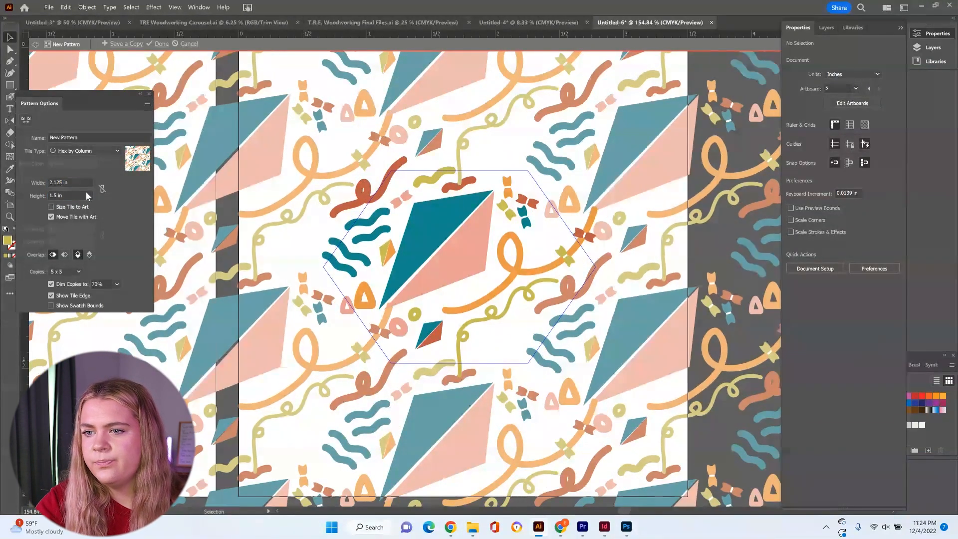
pyautogui.click(86, 191)
pyautogui.press('Up')
# Step: Shift the orange string and mustard ribbon slightly inside the pattern tile and shrink the large kite
pyautogui.moveTo(573, 255); pyautogui.dragTo(571, 255)
pyautogui.moveTo(522, 295); pyautogui.dragTo(527, 294)
pyautogui.rightClick(564, 262)
pyautogui.click(573, 243)
pyautogui.moveTo(572, 242); pyautogui.dragTo(568, 247)
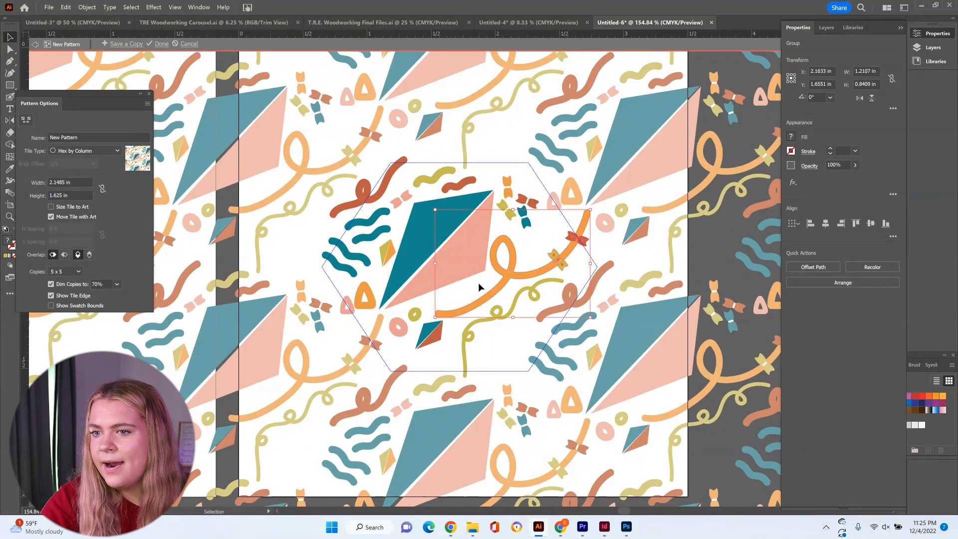
pyautogui.click(644, 264)
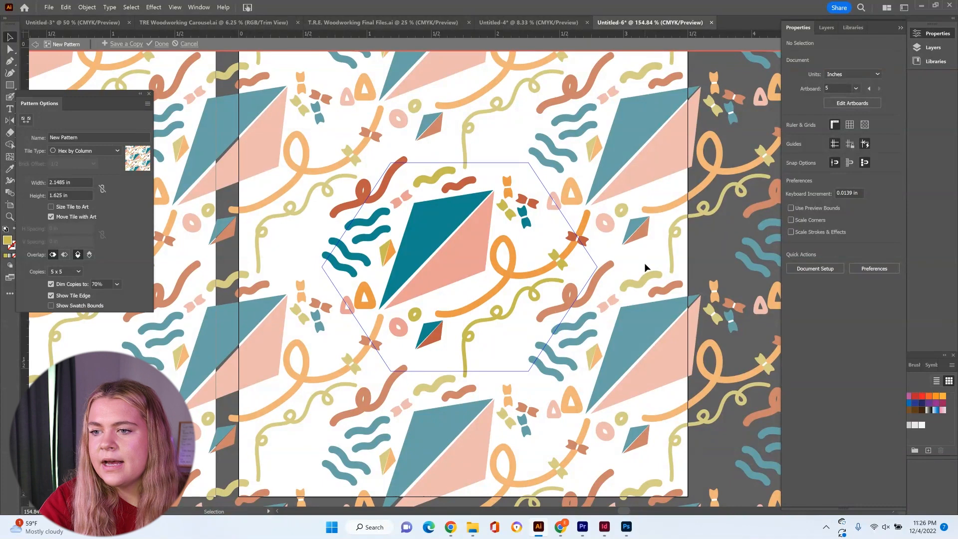
pyautogui.click(477, 289)
pyautogui.moveTo(492, 306); pyautogui.dragTo(443, 227)
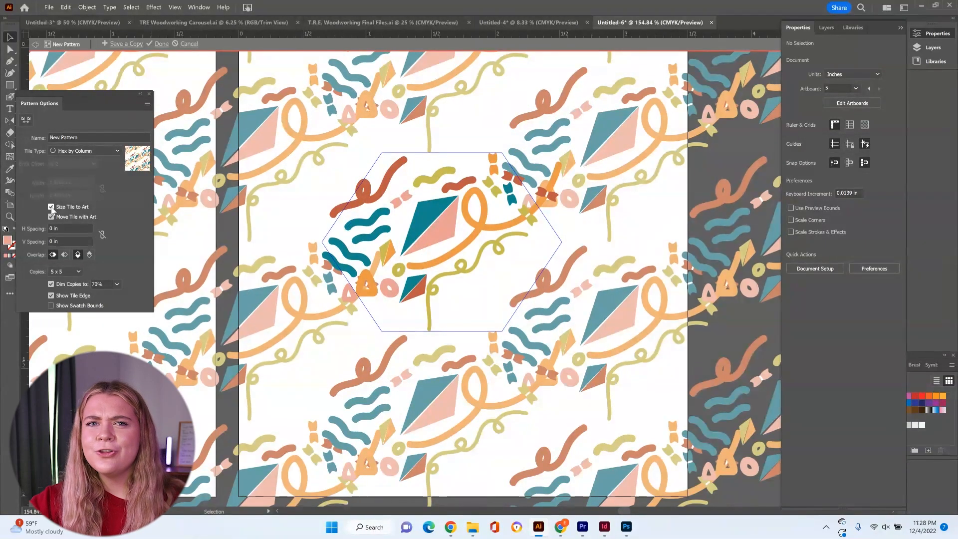
# Step: Turn off Size Tile to Art and switch the pattern's tile type to Brick by Row
pyautogui.click(51, 206)
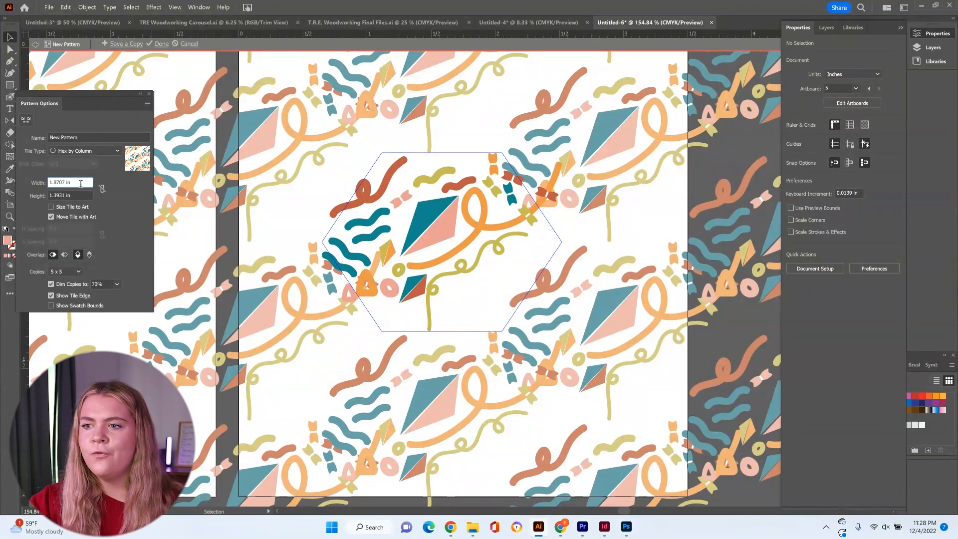
pyautogui.click(83, 151)
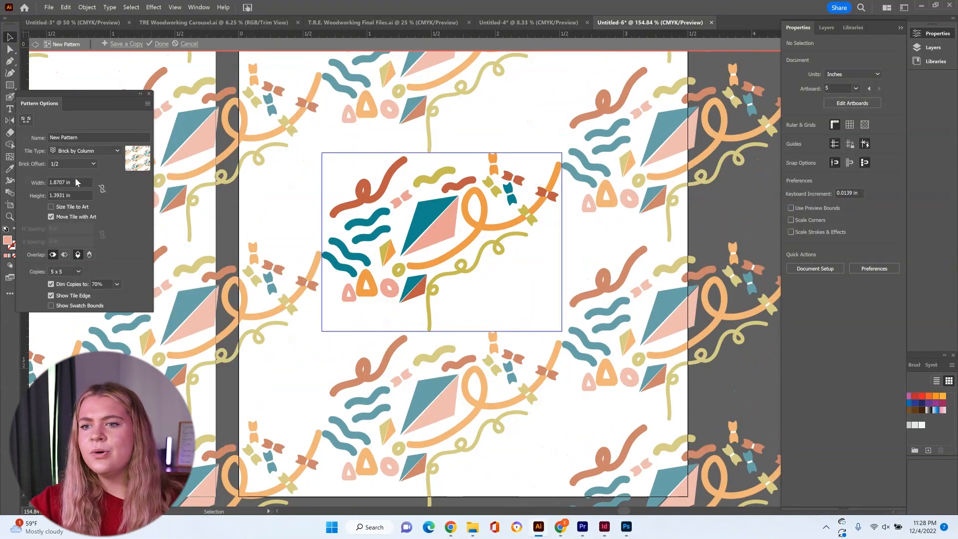
pyautogui.click(89, 151)
pyautogui.click(87, 173)
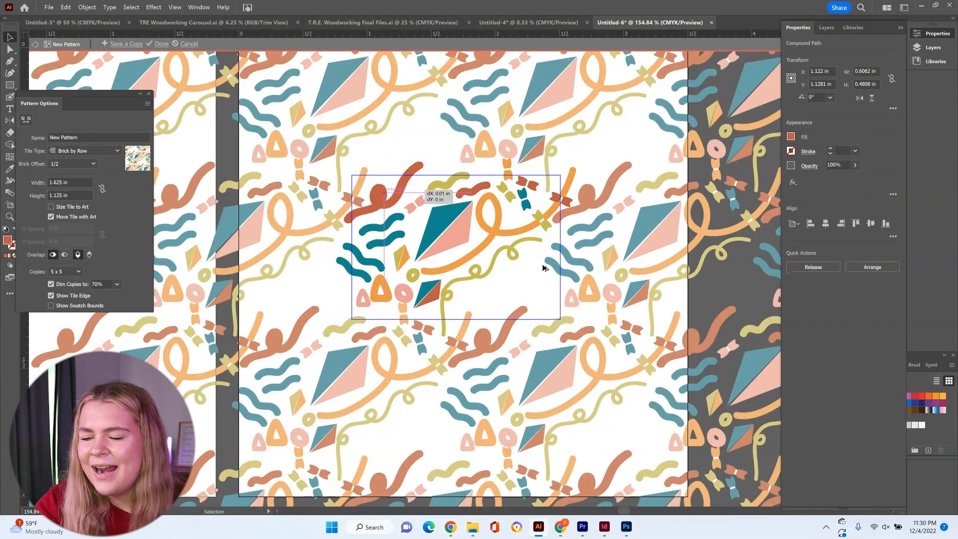
# Step: Fill the gap below the mustard ribbon with a pink copy of the looped ribbon and an orange copy of the ring
pyautogui.moveTo(463, 310); pyautogui.dragTo(480, 300)
pyautogui.click(456, 289)
pyautogui.moveTo(415, 275)
pyautogui.mouseDown()
pyautogui.moveTo(465, 301)
pyautogui.moveTo(408, 296)
pyautogui.mouseUp()
pyautogui.press('i')
pyautogui.click(459, 262)
pyautogui.press('v')
pyautogui.click(456, 284)
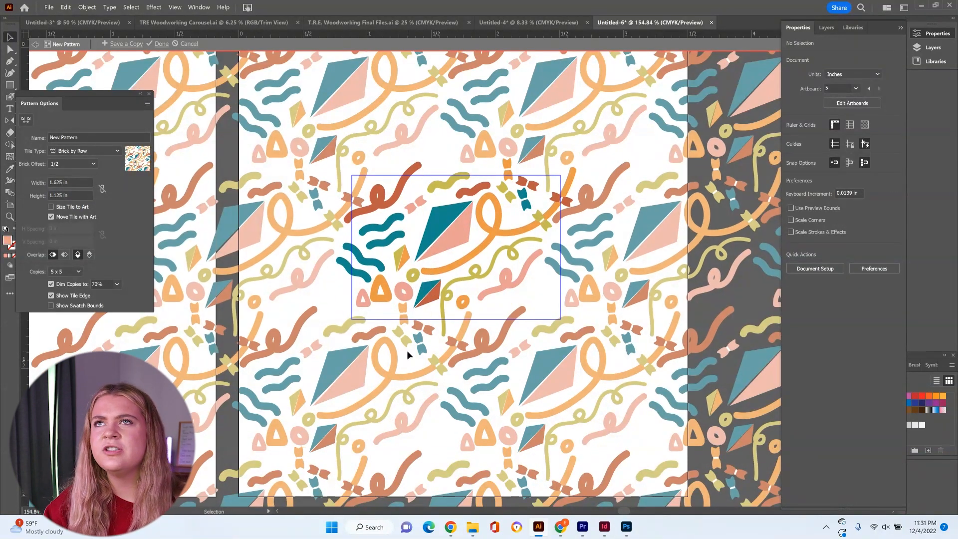
# Step: Place two copies of the teal bow next to the orange ring in the tile's lower gap
pyautogui.click(470, 191)
pyautogui.moveTo(525, 202)
pyautogui.mouseDown()
pyautogui.moveTo(504, 307)
pyautogui.moveTo(520, 295)
pyautogui.mouseUp()
pyautogui.moveTo(509, 304); pyautogui.dragTo(497, 311)
pyautogui.click(499, 256)
pyautogui.click(551, 327)
pyautogui.click(496, 313)
pyautogui.click(502, 322)
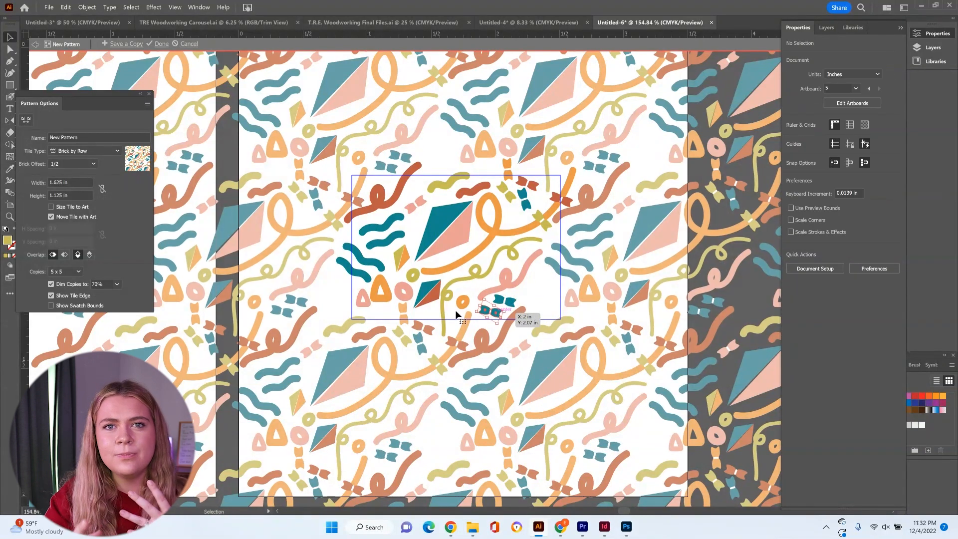
# Step: Colour the lower bow copy mustard, sampled from the mustard ribbon
pyautogui.click(497, 313)
pyautogui.press('i')
pyautogui.click(498, 256)
pyautogui.press('v')
pyautogui.click(491, 393)
pyautogui.click(494, 312)
pyautogui.click(573, 311)
# Step: Copy the small mustard-and-orange kite next to the pink ribbon, turn it and recolour it rust and pink
pyautogui.moveTo(408, 255); pyautogui.dragTo(537, 284)
pyautogui.click(460, 229)
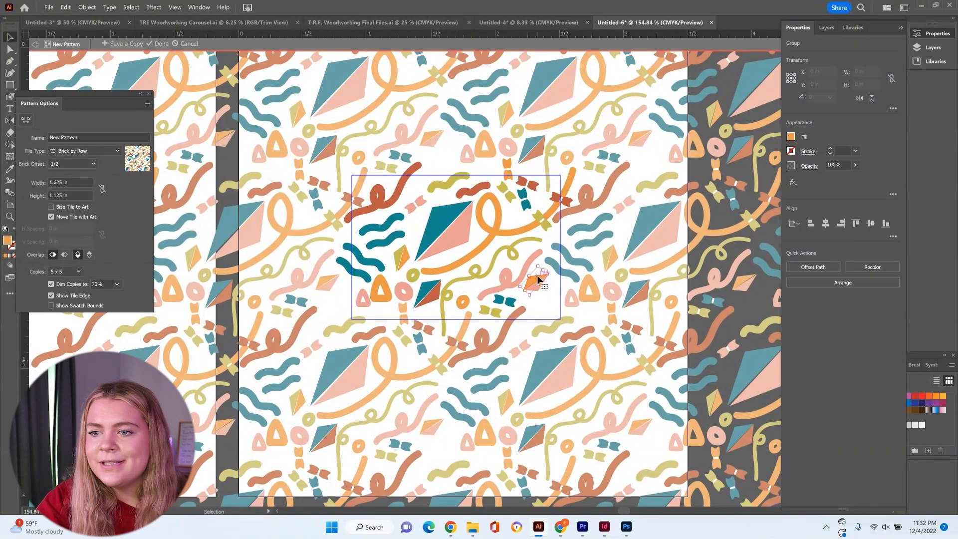
pyautogui.click(541, 340)
# Step: Copy the small pink triangle below the new small kite, tilt it and colour it rust
pyautogui.moveTo(367, 298); pyautogui.dragTo(541, 305)
pyautogui.moveTo(545, 314); pyautogui.dragTo(580, 299)
pyautogui.press('Right')
pyautogui.press('Right')
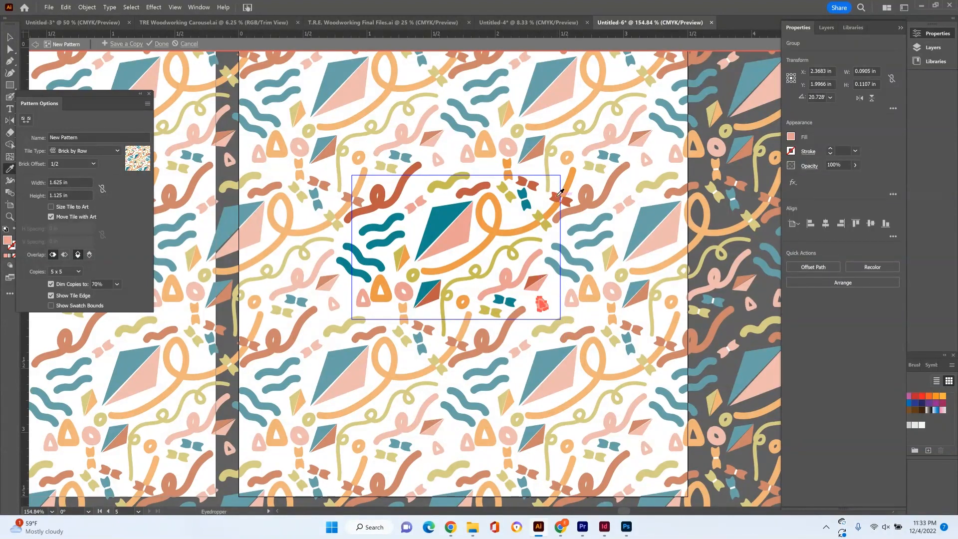
pyautogui.click(559, 192)
pyautogui.press('v')
pyautogui.click(557, 279)
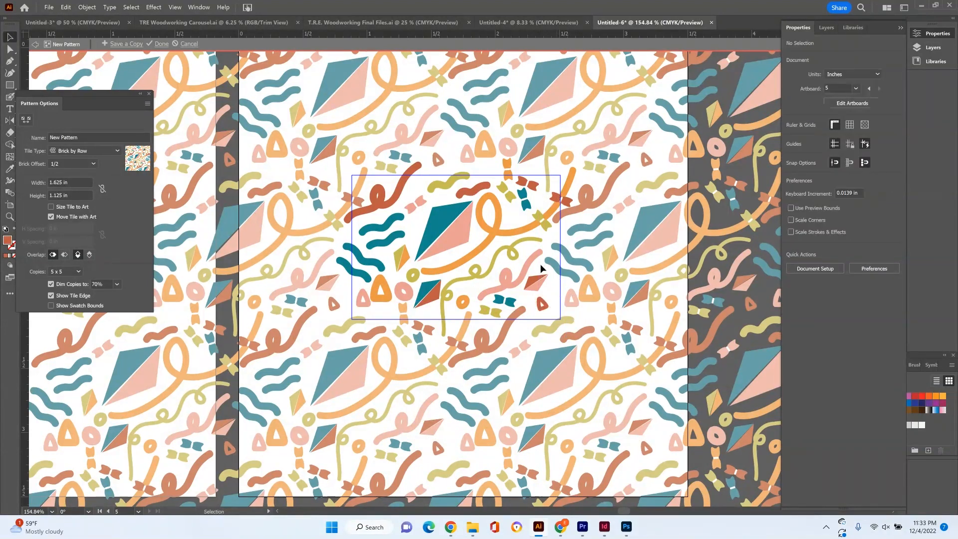
# Step: Finish editing the pattern and delete the loose illustration from the fifth artboard
pyautogui.click(161, 43)
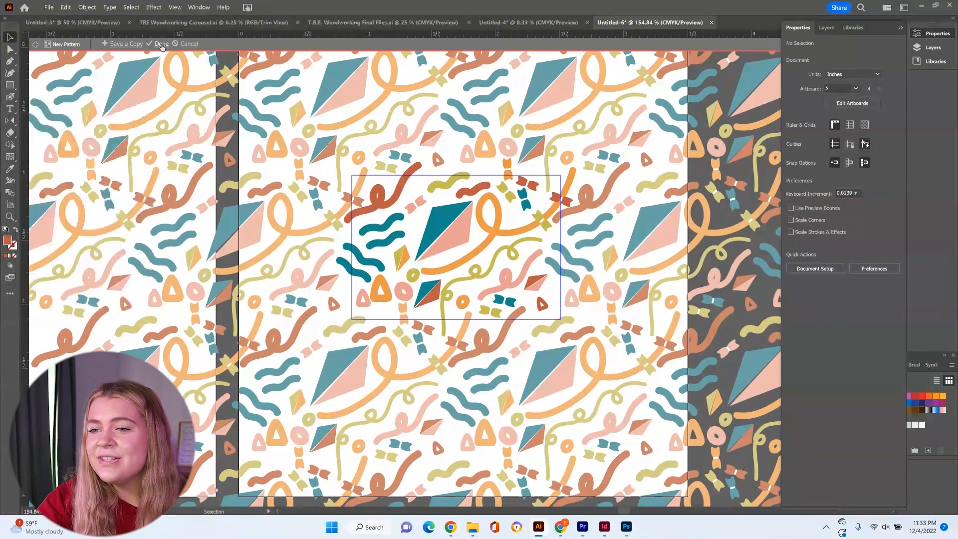
pyautogui.hotkey('ctrl', '1')
pyautogui.hotkey('ctrl', '-')
pyautogui.hotkey('ctrl', '-')
pyautogui.press('Delete')
# Step: Draw a square covering the fifth artboard and fill it with the new kite pattern swatch
pyautogui.moveTo(533, 324)
pyautogui.mouseDown()
pyautogui.moveTo(414, 221)
pyautogui.moveTo(533, 343)
pyautogui.mouseUp()
pyautogui.press('m')
pyautogui.click(914, 365)
pyautogui.click(873, 417)
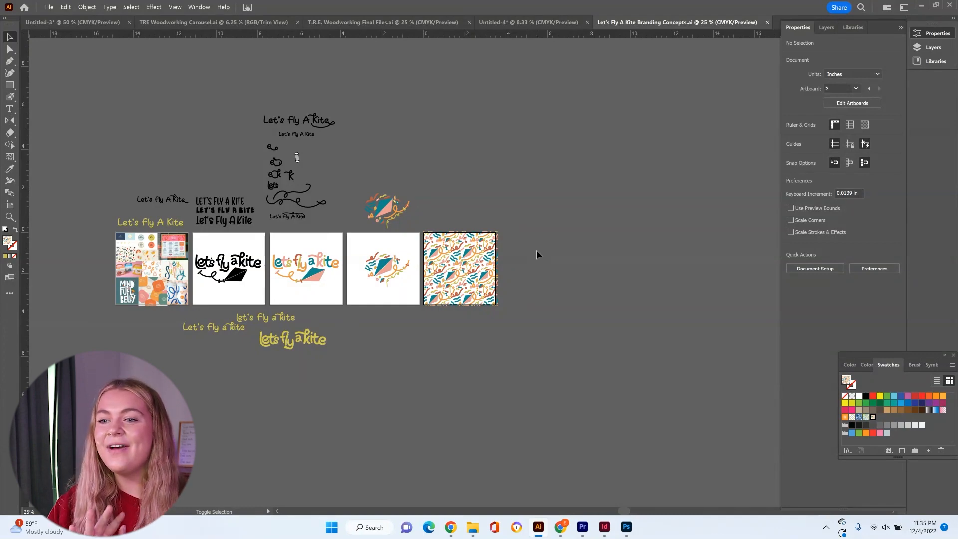
# Step: Copy the black kite and string from the second artboard onto the empty canvas beyond the fifth artboard
pyautogui.moveTo(247, 276); pyautogui.dragTo(565, 334)
pyautogui.click(565, 272)
pyautogui.hotkey('ctrl', '=')
pyautogui.hotkey('ctrl', '=')
# Step: Duplicate the fourth artboard to the end of the row and delete the artwork copied with it
pyautogui.hotkey('shift', 'o')
pyautogui.moveTo(249, 205); pyautogui.dragTo(568, 206)
pyautogui.press('Escape')
pyautogui.click(619, 250)
pyautogui.press('Delete')
# Step: Copy the black kite onto the sixth artboard, rotate it upright and enlarge it to nearly the artboard's height
pyautogui.click(677, 360)
pyautogui.keyDown('alt'); pyautogui.moveTo(674, 370); pyautogui.dragTo(622, 222); pyautogui.keyUp('alt')
pyautogui.moveTo(619, 279); pyautogui.dragTo(676, 308)
pyautogui.moveTo(648, 283); pyautogui.dragTo(702, 343)
pyautogui.keyDown('shift'); pyautogui.moveTo(618, 223); pyautogui.dragTo(604, 197); pyautogui.keyUp('shift')
pyautogui.moveTo(637, 244); pyautogui.dragTo(643, 246)
pyautogui.keyDown('shift'); pyautogui.moveTo(608, 196); pyautogui.dragTo(611, 201); pyautogui.keyUp('shift')
pyautogui.click(622, 158)
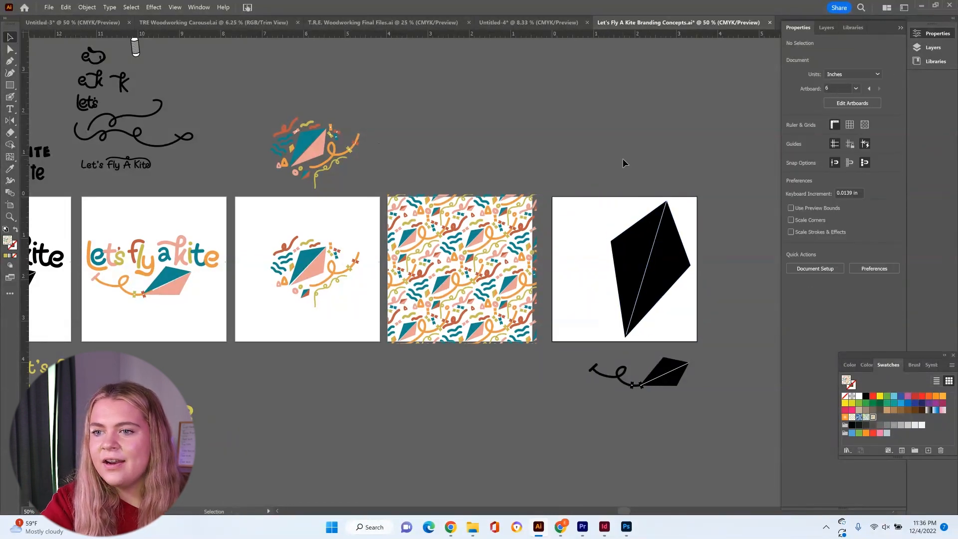
pyautogui.hotkey('ctrl', '0')
pyautogui.hotkey('ctrl', '1')
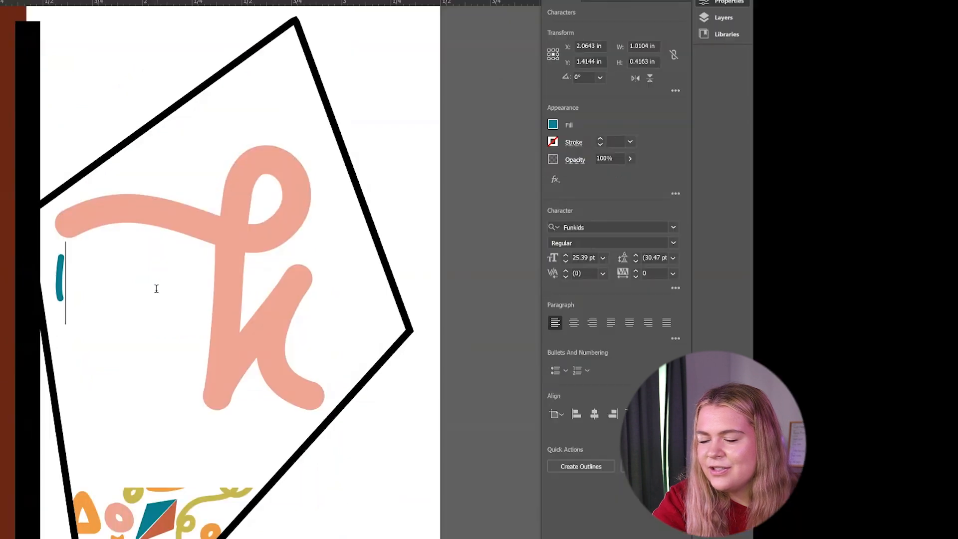
# Step: Enter "let's" and "fly a" on two lines in teal Funkids beside the large pink k
pyautogui.write('et')
pyautogui.write("'s")
pyautogui.press('Return')
pyautogui.write('fly')
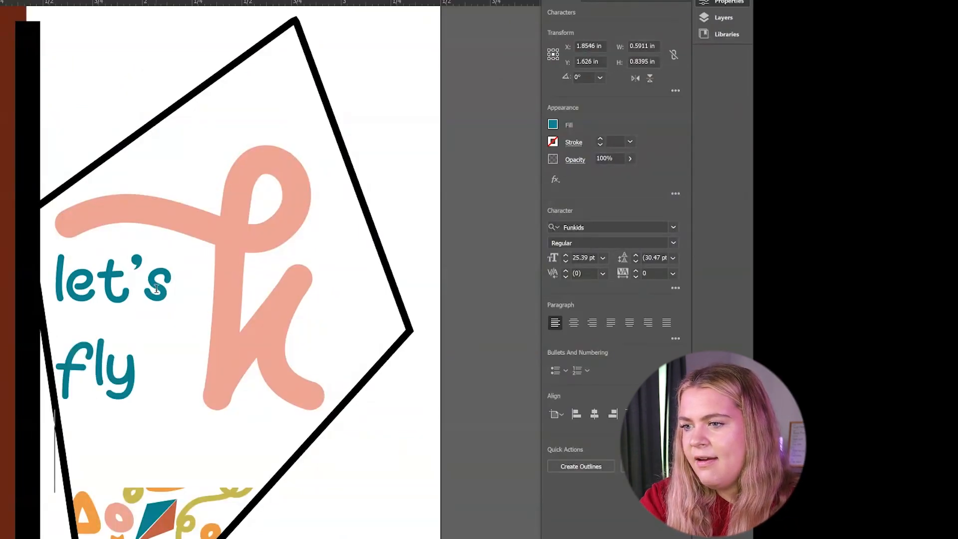
pyautogui.write(' a')
# Step: Tighten the tracking of the "let's fly a" text and close up the space between "fly" and "a"
pyautogui.click(675, 288)
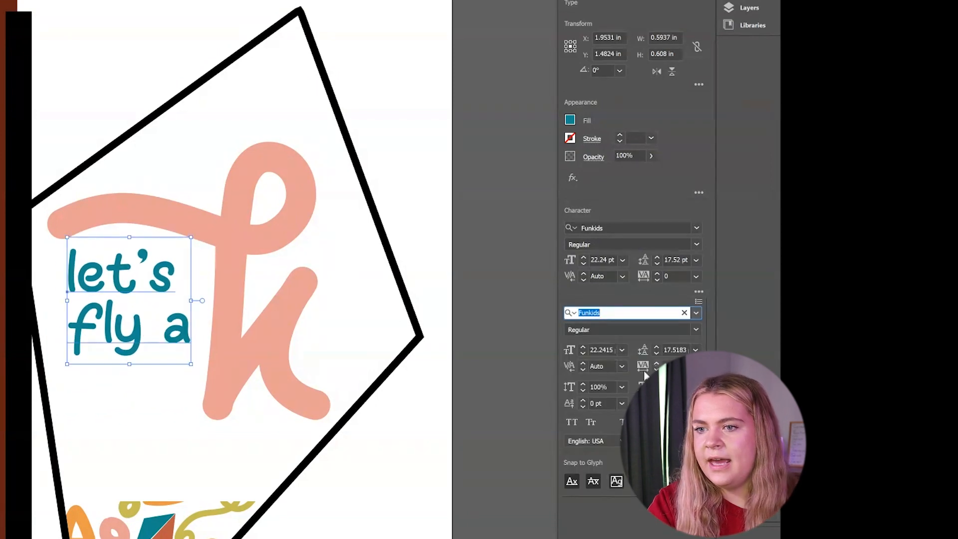
pyautogui.click(656, 369)
pyautogui.click(656, 369)
pyautogui.doubleClick(155, 327)
pyautogui.moveTo(156, 327)
pyautogui.mouseDown()
pyautogui.moveTo(175, 327)
pyautogui.moveTo(142, 327)
pyautogui.mouseUp()
pyautogui.click(657, 280)
pyautogui.click(137, 266)
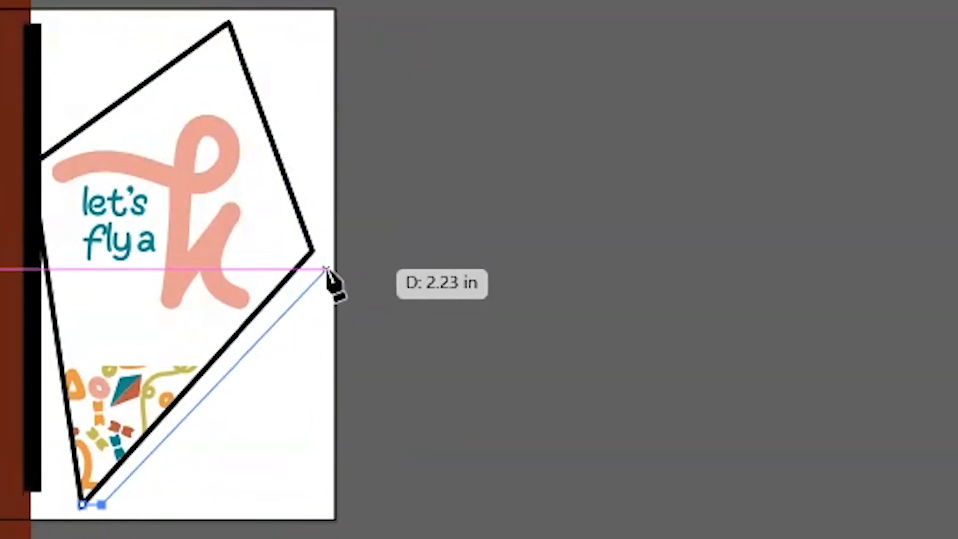
# Step: Draw a thin black side face along the kite sign's long lower-right edge with the Pen tool
pyautogui.click(313, 253)
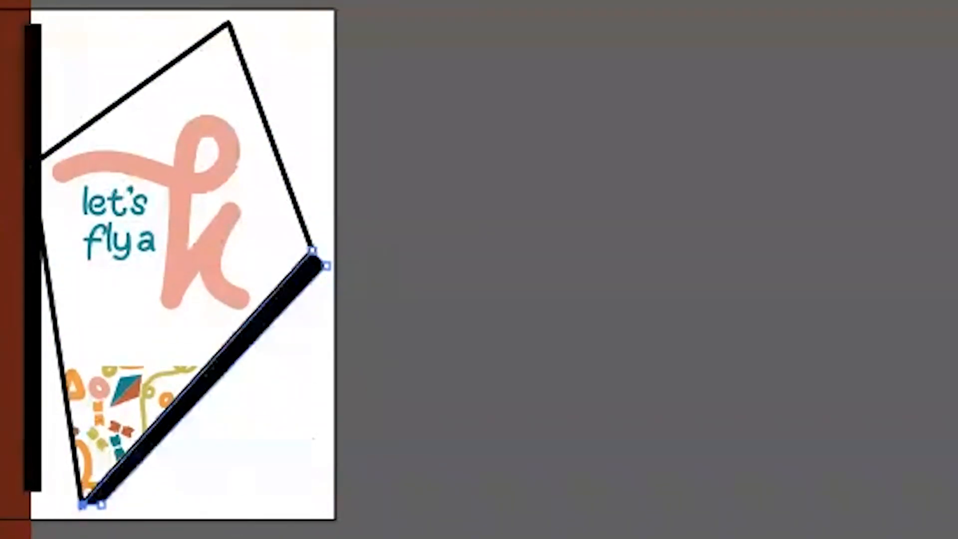
pyautogui.click(325, 246)
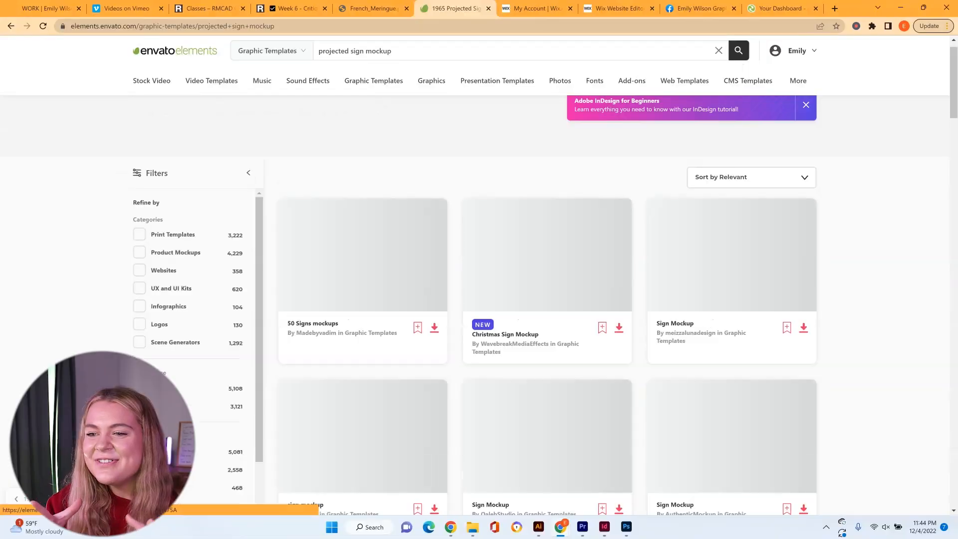
# Step: Switch to Envato Elements in the browser and look through the projected sign mockup templates
pyautogui.scroll(-1, 544, 300)
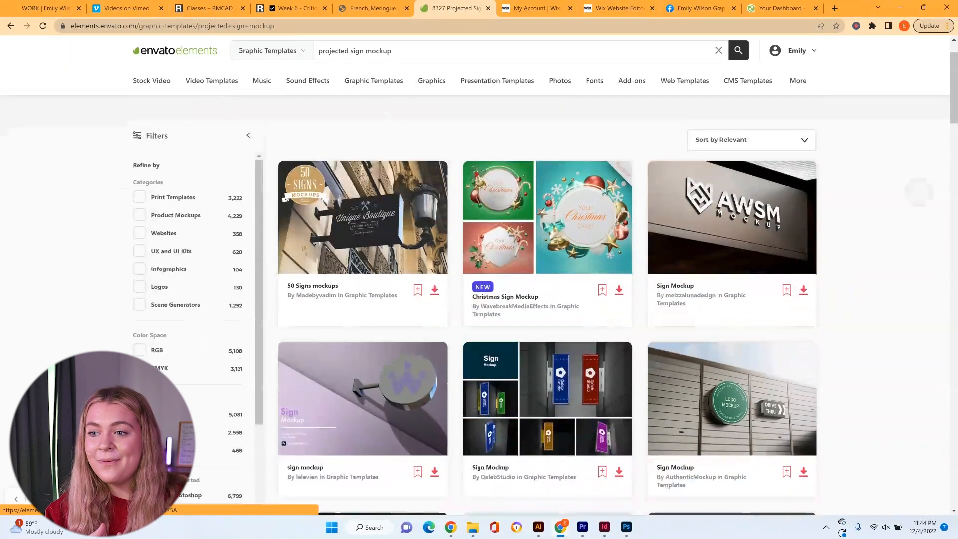
pyautogui.scroll(-2, 545, 300)
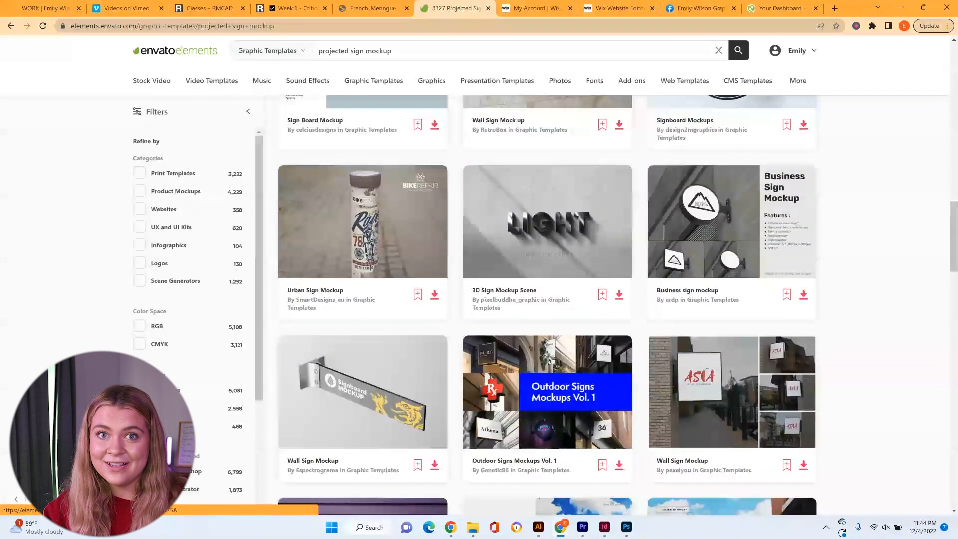
# Step: Find the "Coffee signs and poster mockup" among the sign mockup templates and download it under the existing recent project
pyautogui.scroll(-2, 547, 299)
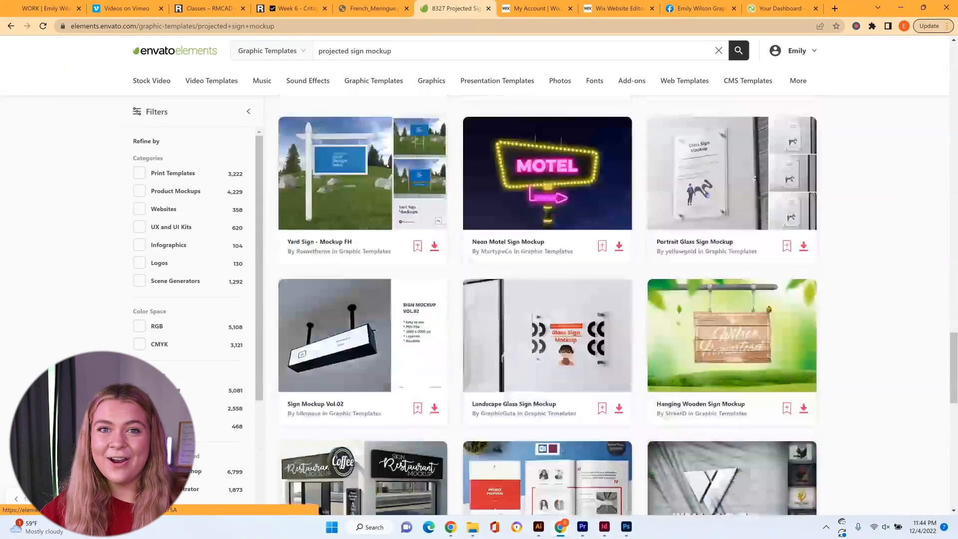
pyautogui.scroll(-3, 547, 299)
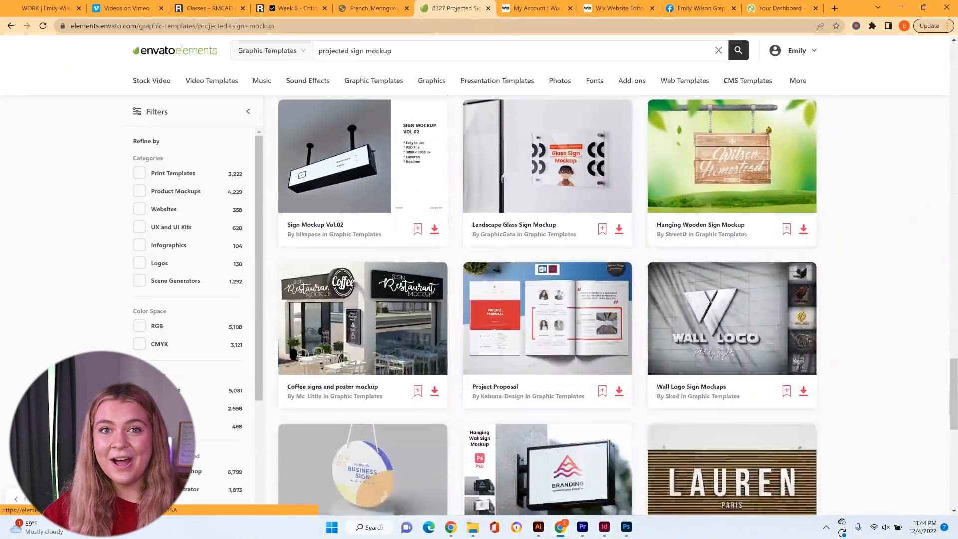
pyautogui.scroll(-2, 547, 299)
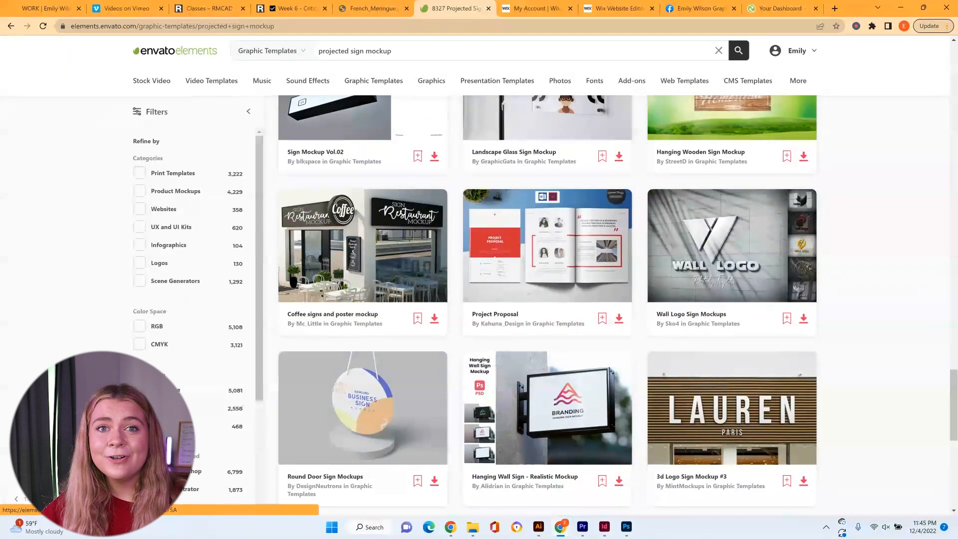
pyautogui.scroll(-1, 547, 299)
pyautogui.scroll(-3, 547, 299)
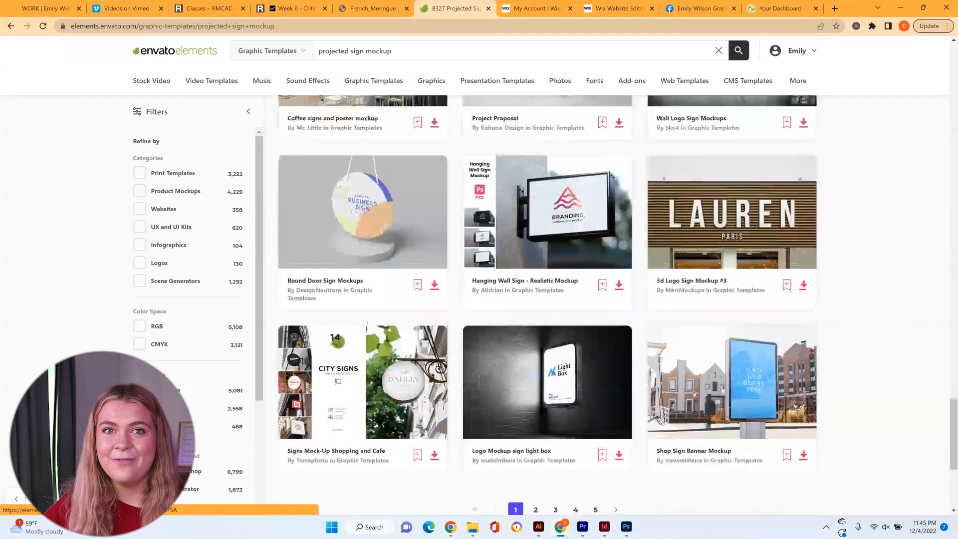
pyautogui.scroll(4, 363, 265)
pyautogui.click(363, 265)
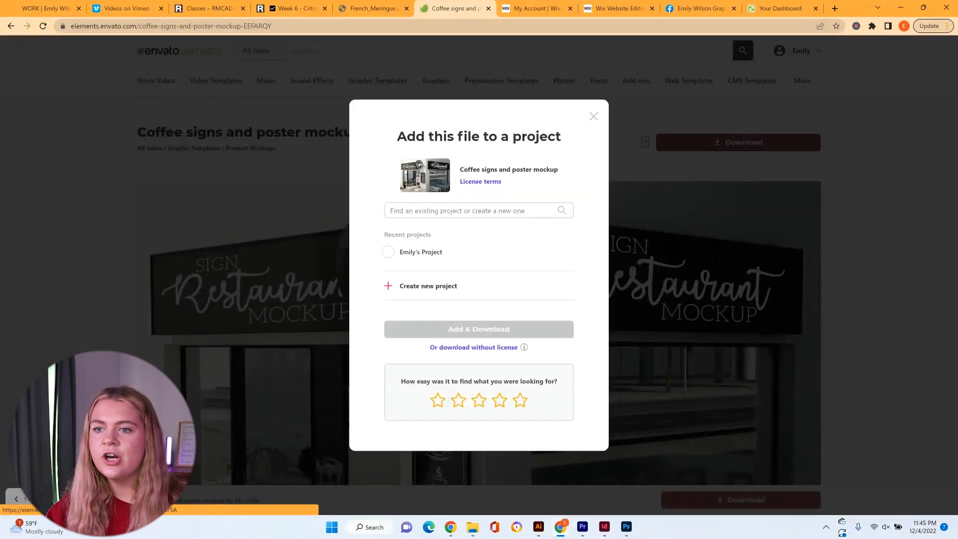
pyautogui.click(388, 252)
pyautogui.click(478, 328)
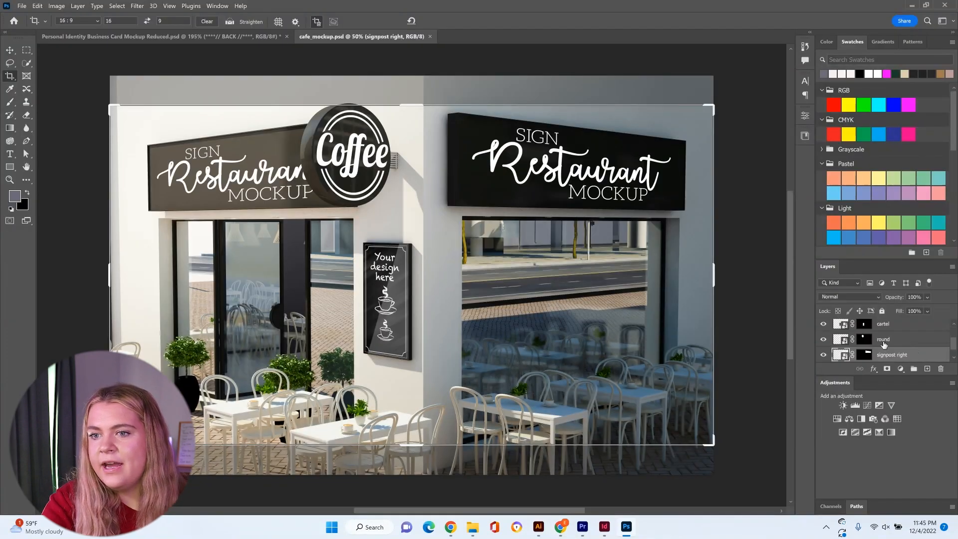
# Step: Open the "signpost right" smart object of cafe_mockup.psd and hide its placeholder lettering layer
pyautogui.moveTo(953, 344); pyautogui.dragTo(953, 354)
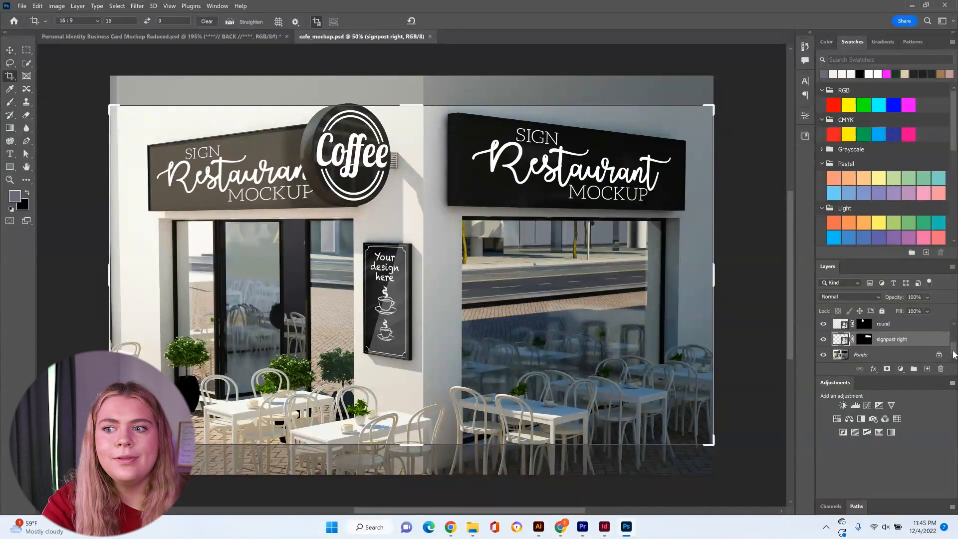
pyautogui.doubleClick(840, 339)
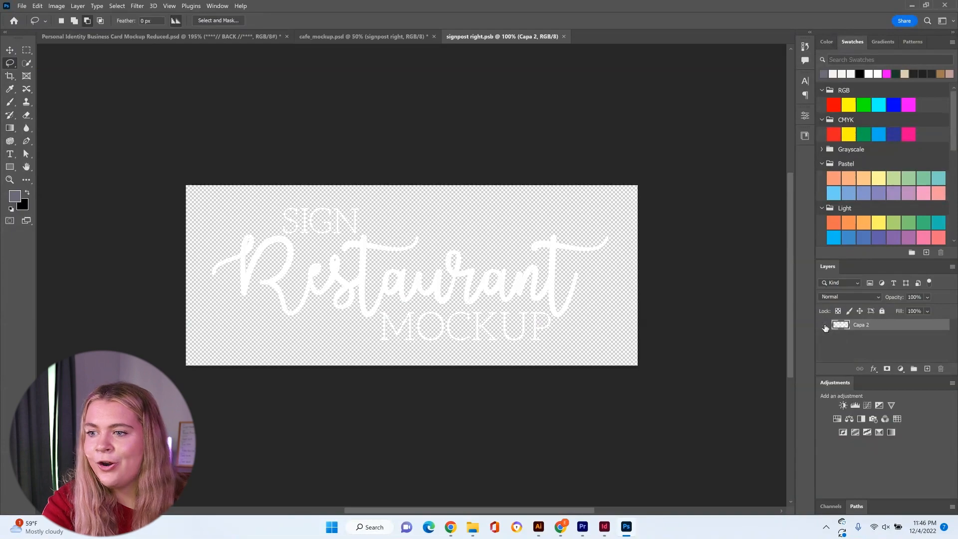
pyautogui.click(824, 327)
# Step: Paste the "let's fly a kite" logo as pixels, scale it to fit the sign artwork, and save the smart object
pyautogui.hotkey('ctrl', 'v')
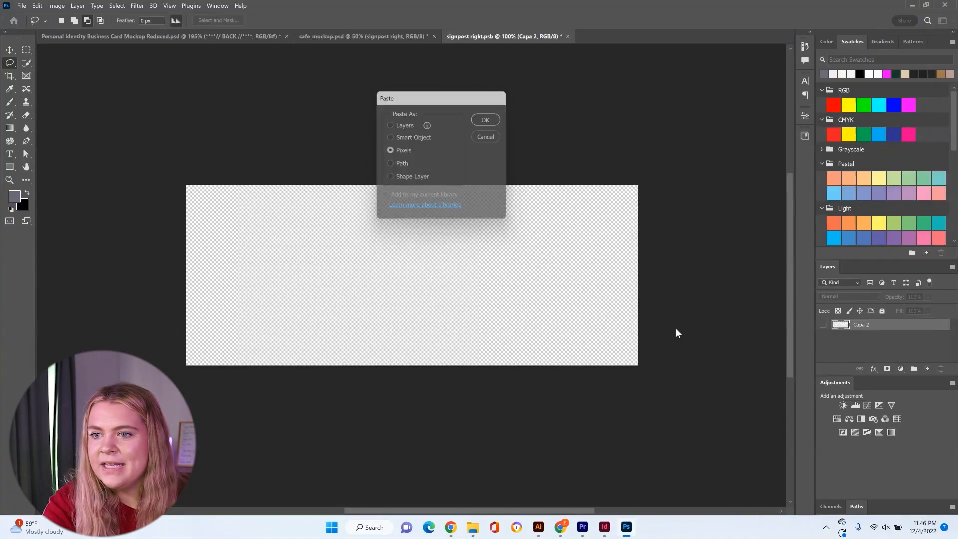
pyautogui.press('Return')
pyautogui.moveTo(530, 331); pyautogui.dragTo(594, 373)
pyautogui.press('Return')
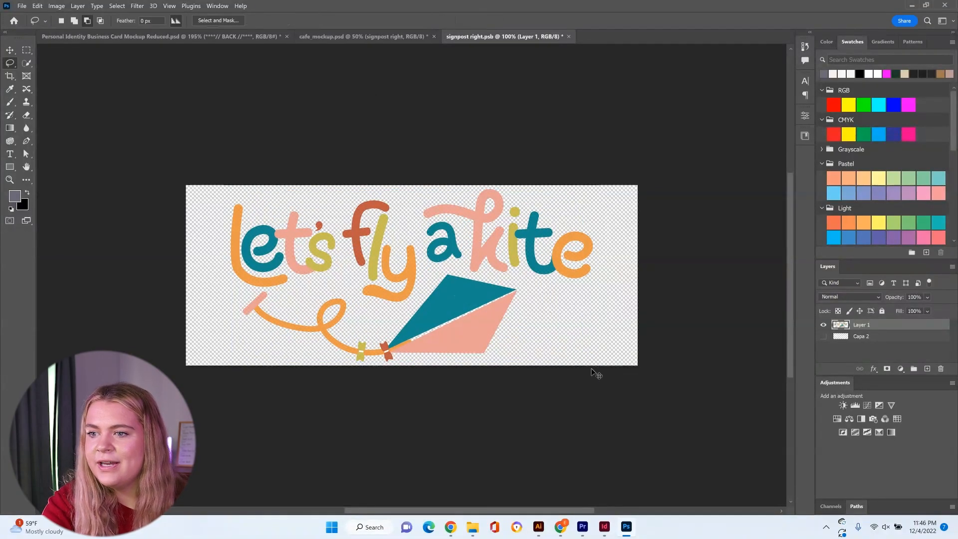
pyautogui.hotkey('ctrl', 's')
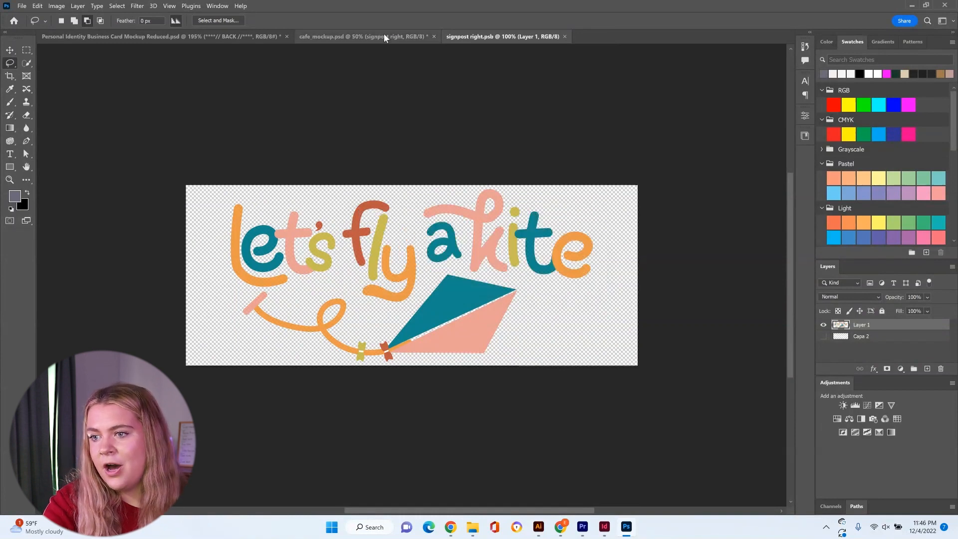
# Step: Add a white background layer behind the logo in the "signpost right" artwork and check it in the cafe mockup
pyautogui.click(377, 37)
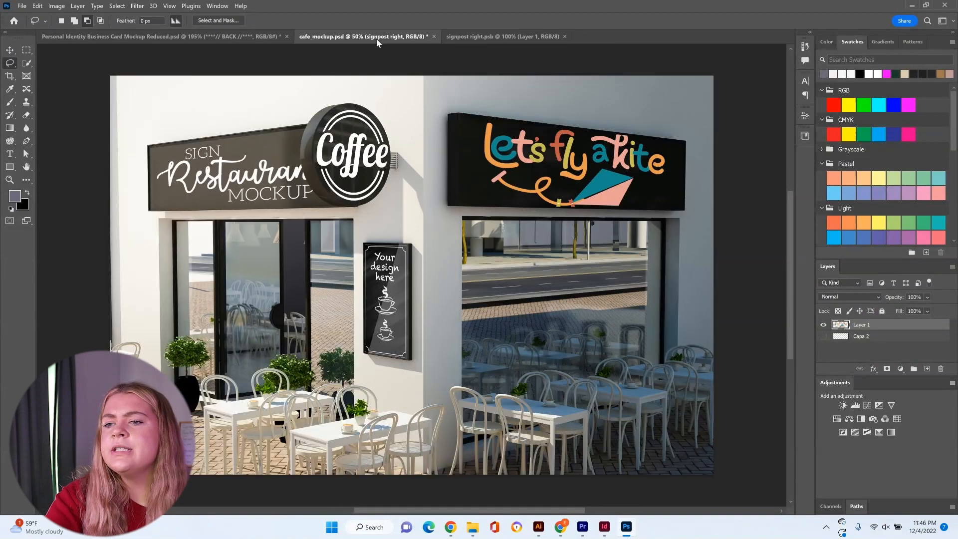
pyautogui.click(464, 38)
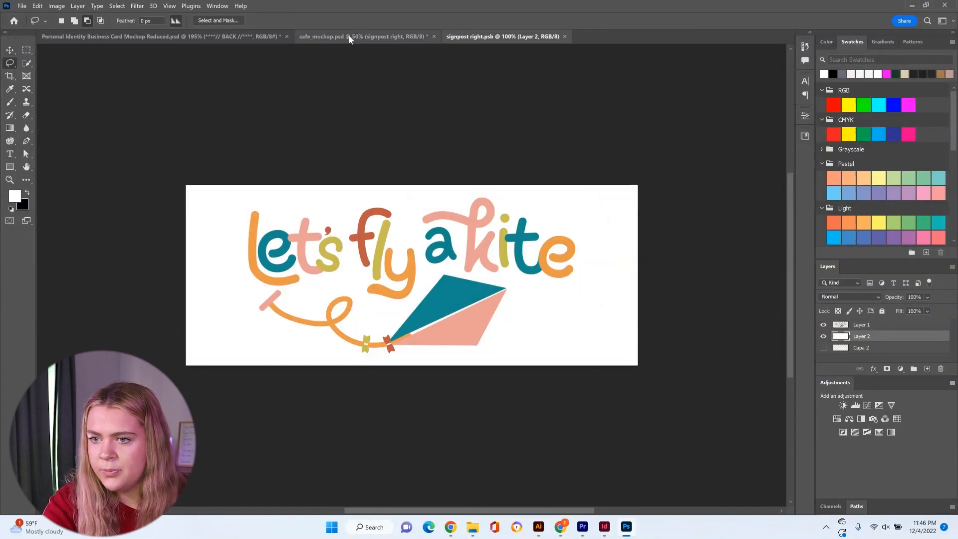
pyautogui.click(349, 38)
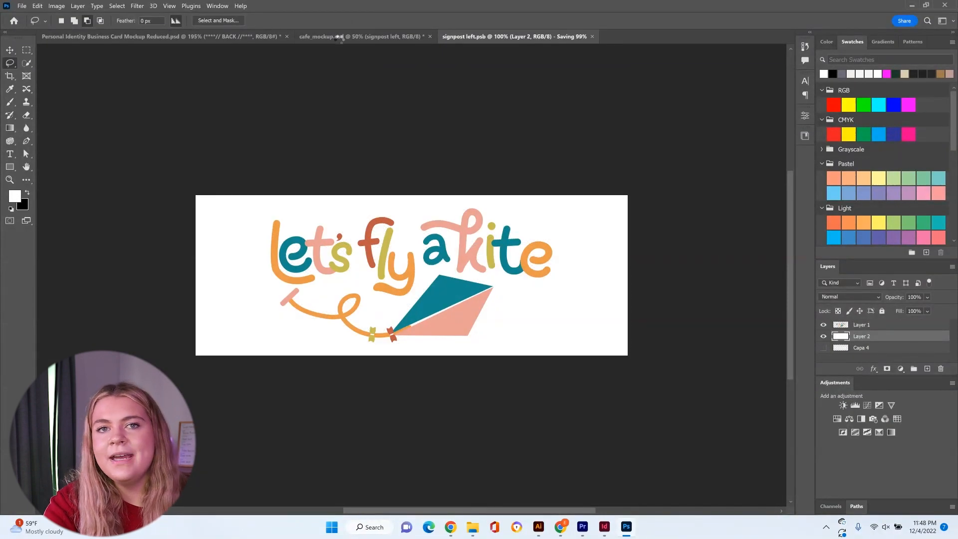
# Step: Scale the logo slightly larger on the white "signpost left" artwork, save it, and check the cafe mockup
pyautogui.click(344, 37)
pyautogui.click(459, 39)
pyautogui.hotkey('ctrl', 't')
pyautogui.moveTo(556, 210); pyautogui.dragTo(558, 208)
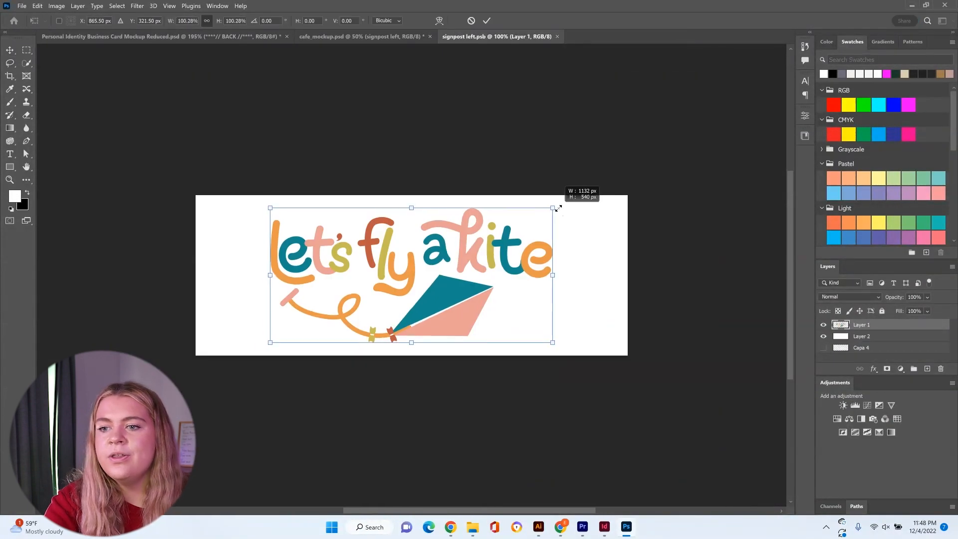
pyautogui.press('Return')
pyautogui.click(349, 38)
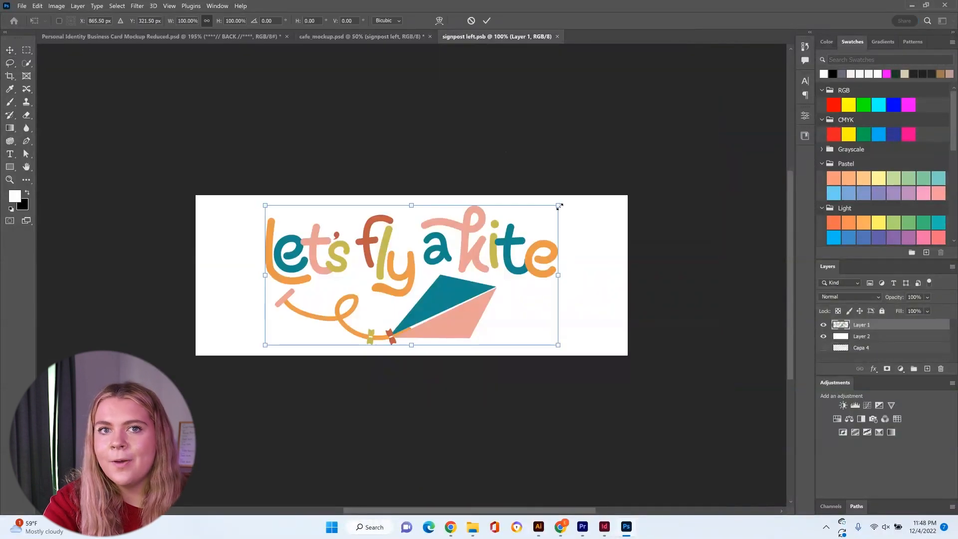
pyautogui.hotkey('ctrl', 's')
pyautogui.click(348, 38)
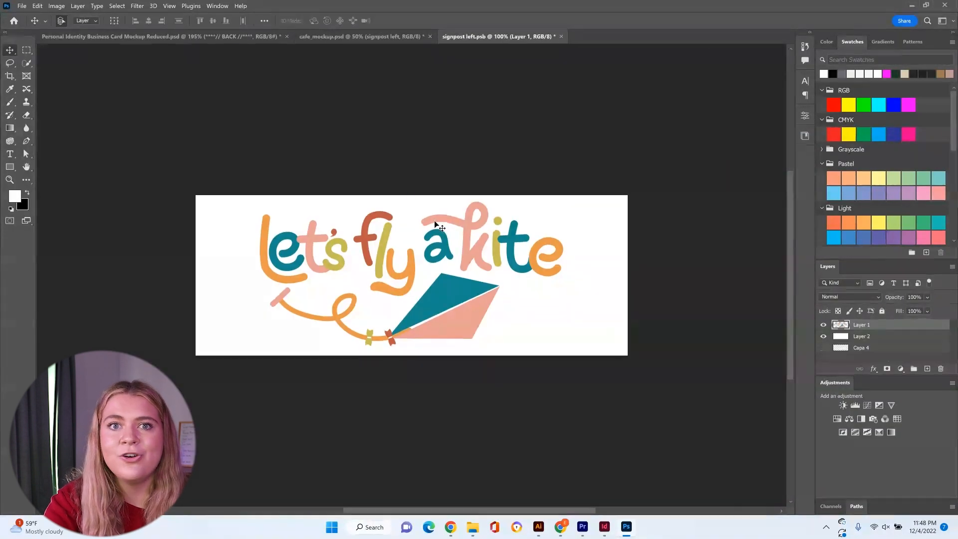
# Step: Nudge the logo slightly upward in the "signpost left" artwork and compare it with the cafe mockup
pyautogui.click(342, 39)
pyautogui.click(496, 37)
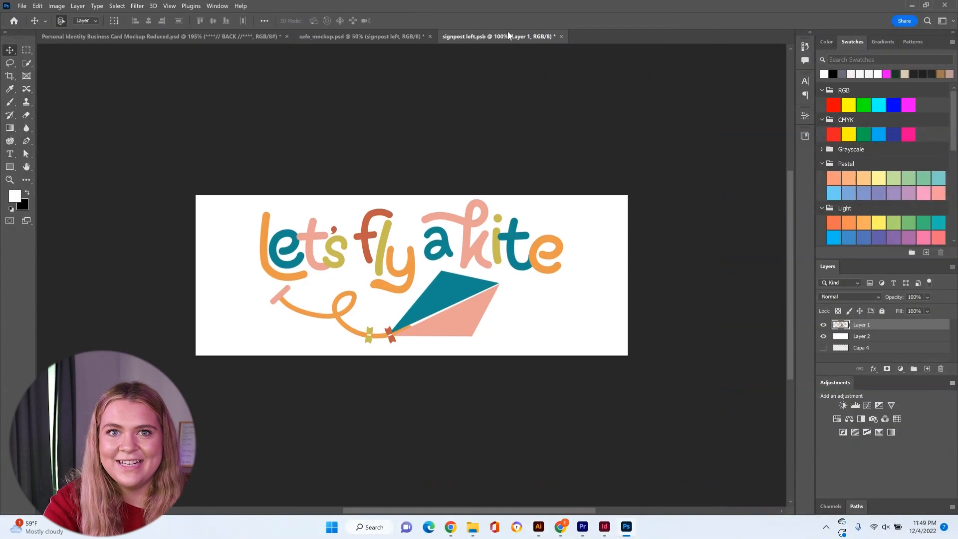
pyautogui.click(350, 36)
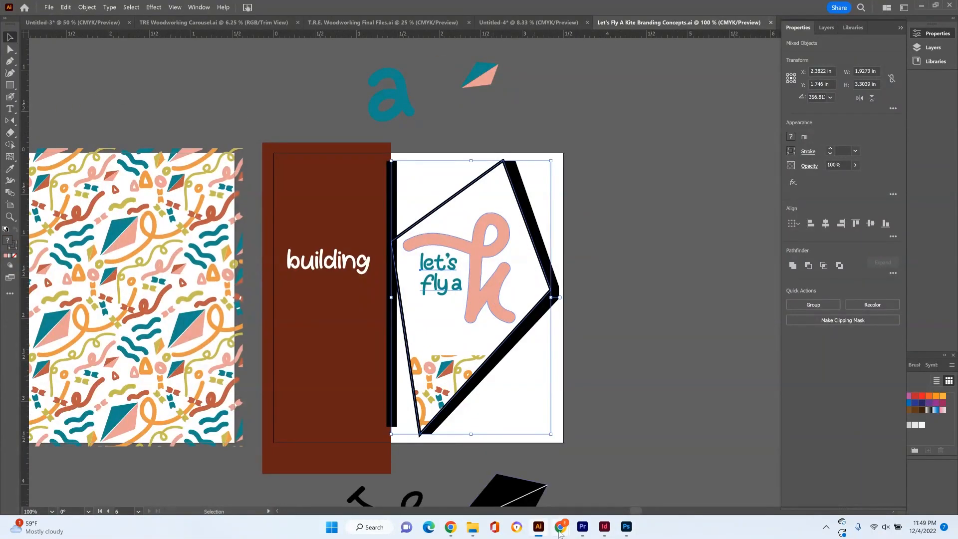
# Step: Place the kite sign artwork from Illustrator in the mockup's round sign and save the kite pattern in its "cartel" poster
pyautogui.doubleClick(447, 394)
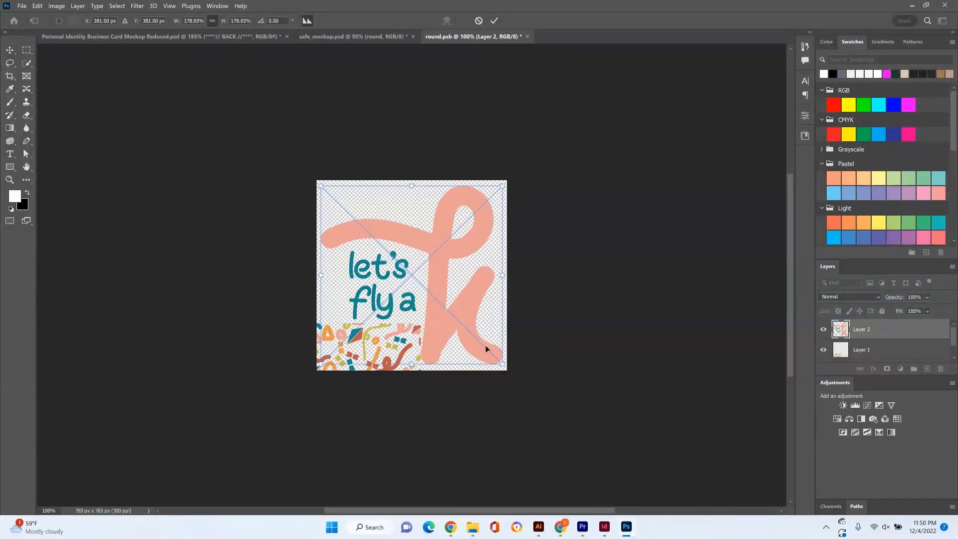
pyautogui.press('Return')
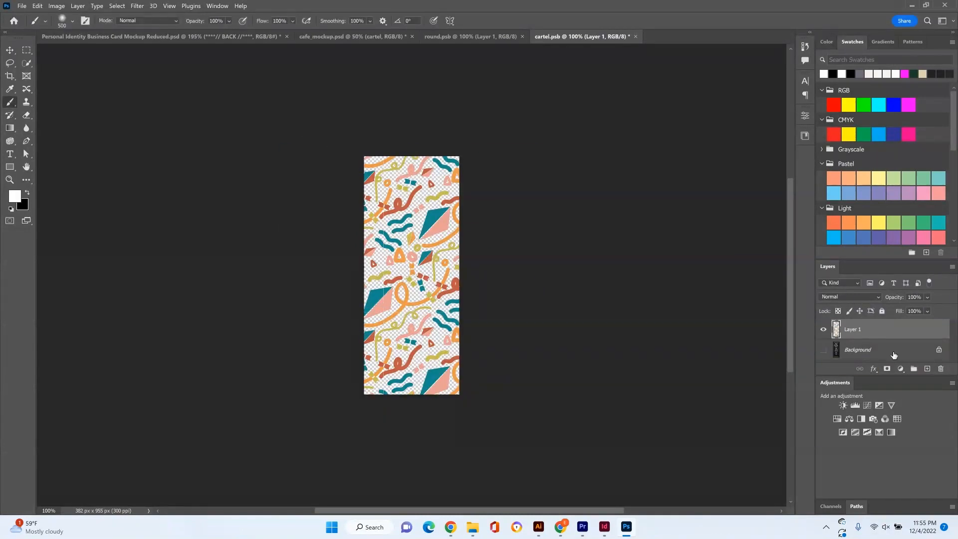
pyautogui.hotkey('ctrl', 's')
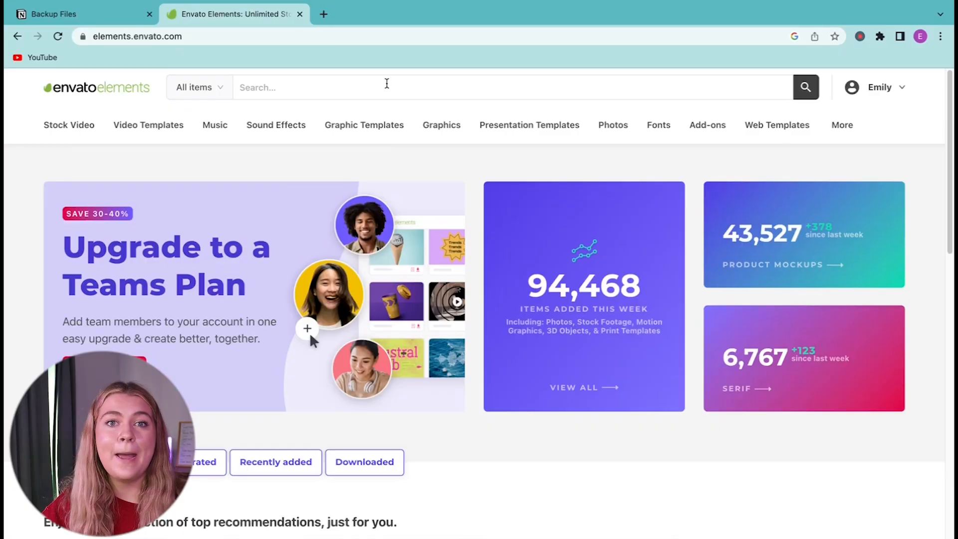
# Step: Search Envato Elements for "menu mockup" in Graphic Templates and download the folded menu on a green plate
pyautogui.write('me')
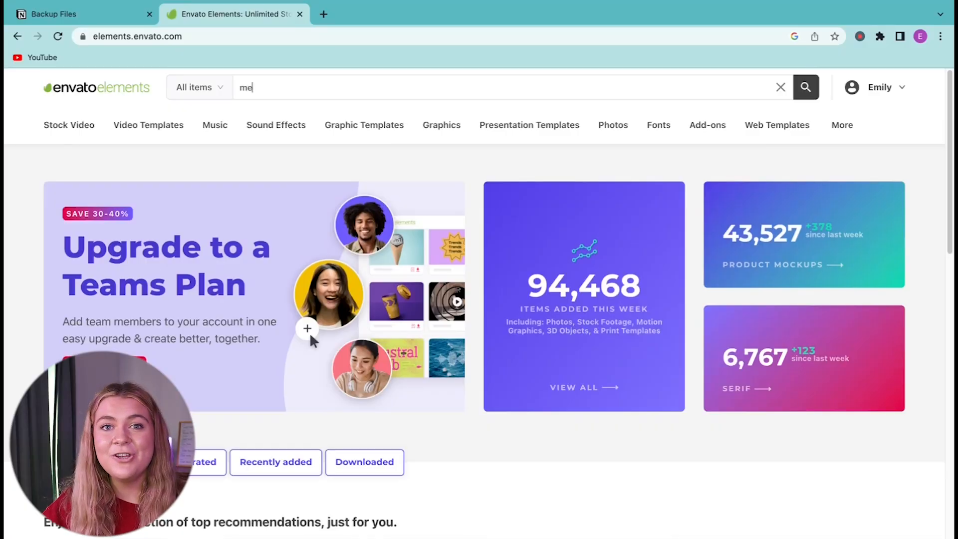
pyautogui.write('nu mockup')
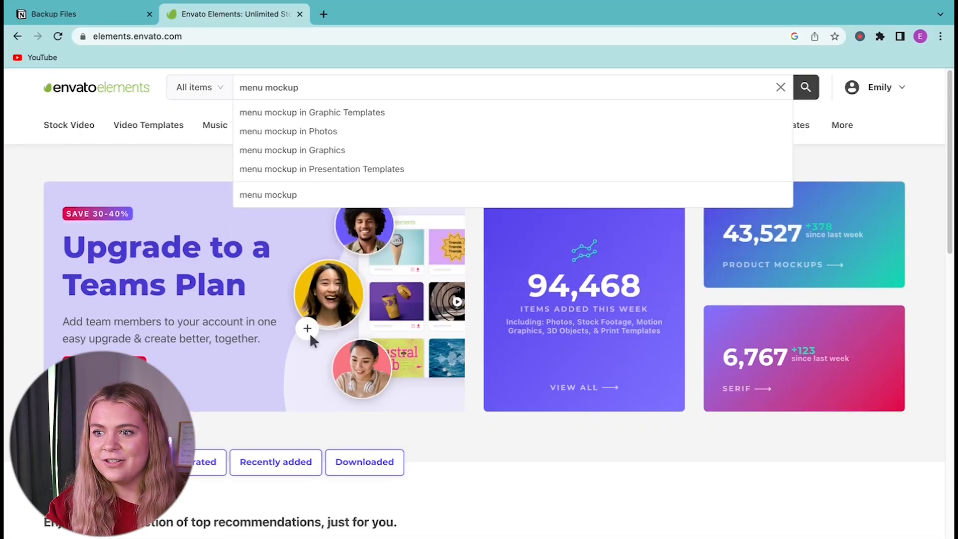
pyautogui.press('Down')
pyautogui.press('Return')
pyautogui.scroll(-5, 617, 233)
pyautogui.scroll(-15, 933, 305)
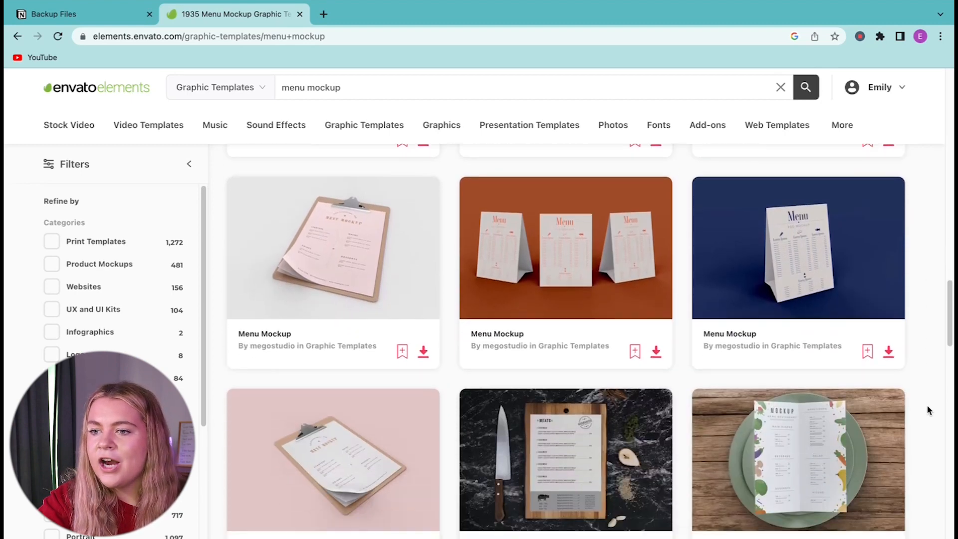
pyautogui.scroll(-4, 929, 410)
pyautogui.click(889, 336)
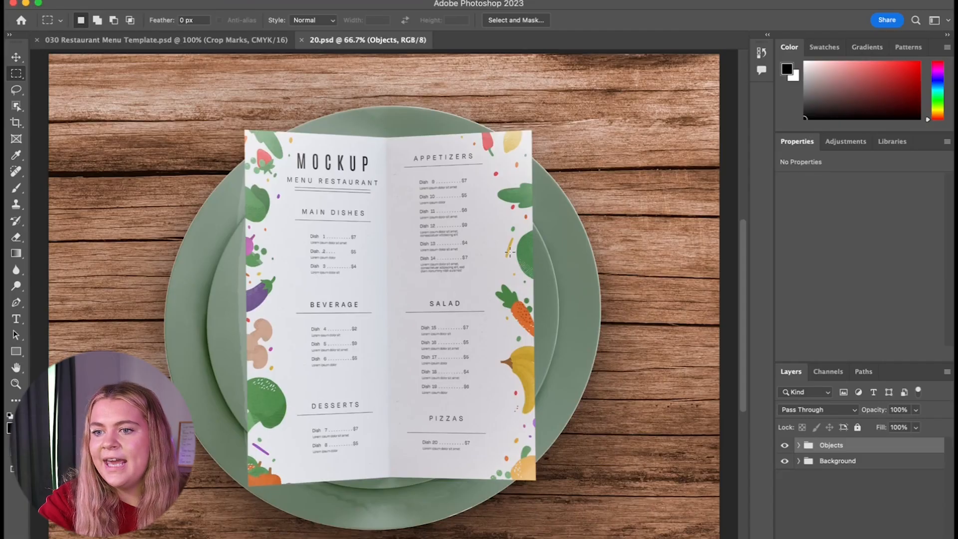
# Step: Open the left menu page's "Place Your Design here" smart object in 20.psd and hide its placeholder artwork
pyautogui.scroll(3, 506, 260)
pyautogui.click(799, 445)
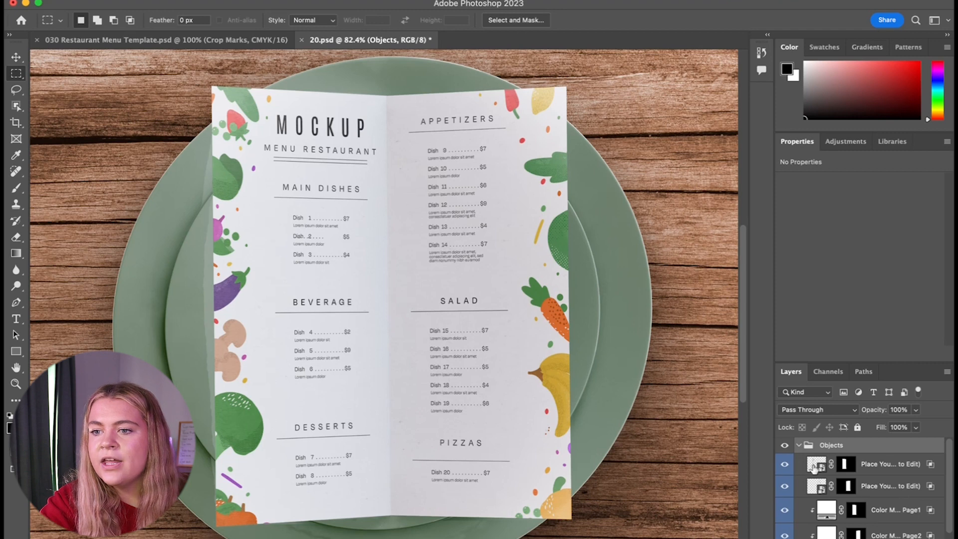
pyautogui.doubleClick(815, 467)
pyautogui.click(519, 234)
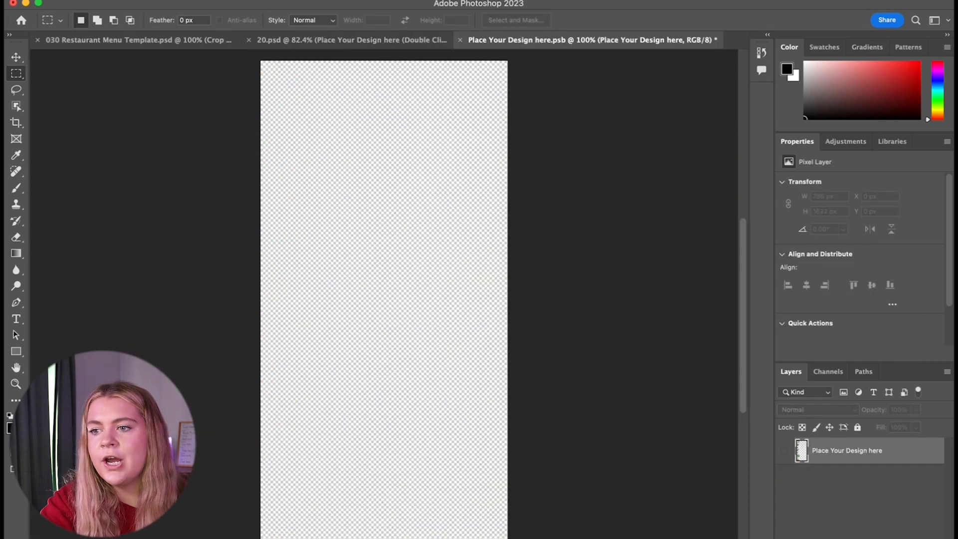
# Step: Look up the menu page's image size in inches, and switch to Illustrator to open the letter artboard for editing
pyautogui.click(154, 1)
pyautogui.click(175, 85)
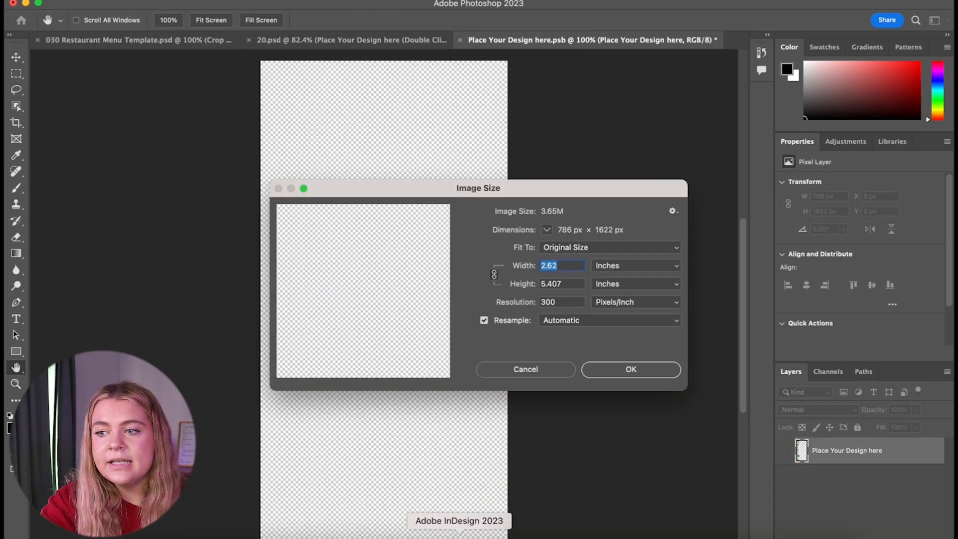
pyautogui.click(330, 537)
pyautogui.doubleClick(517, 461)
pyautogui.press('super+0')
pyautogui.press('super+minus')
pyautogui.hotkey('shift', 'o')
pyautogui.click(824, 35)
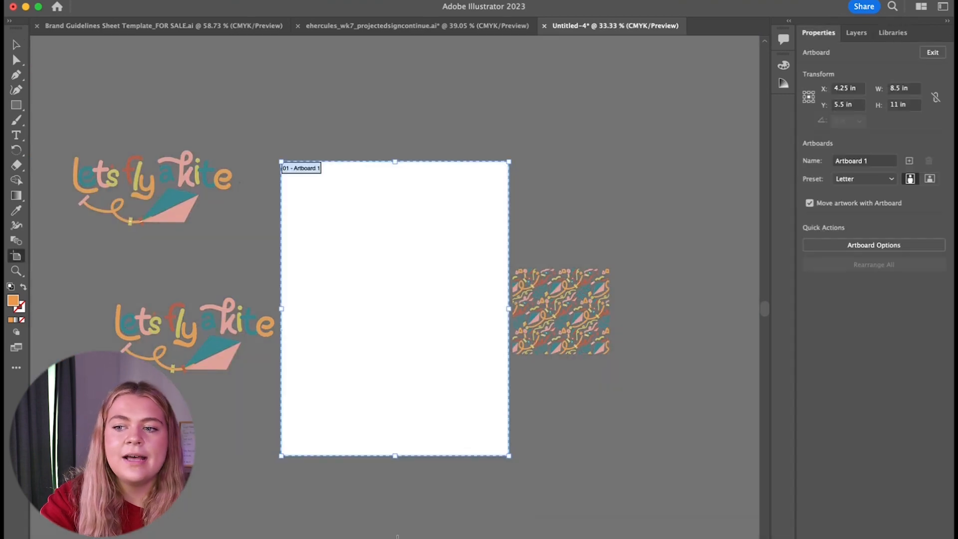
# Step: Recheck the menu page's dimensions and resize the Illustrator artboard to 2.62 in wide by 5.41 in high
pyautogui.click(376, 536)
pyautogui.click(332, 536)
pyautogui.click(892, 89)
pyautogui.write('2.62')
pyautogui.press('Tab')
pyautogui.write('5.41')
pyautogui.press('Tab')
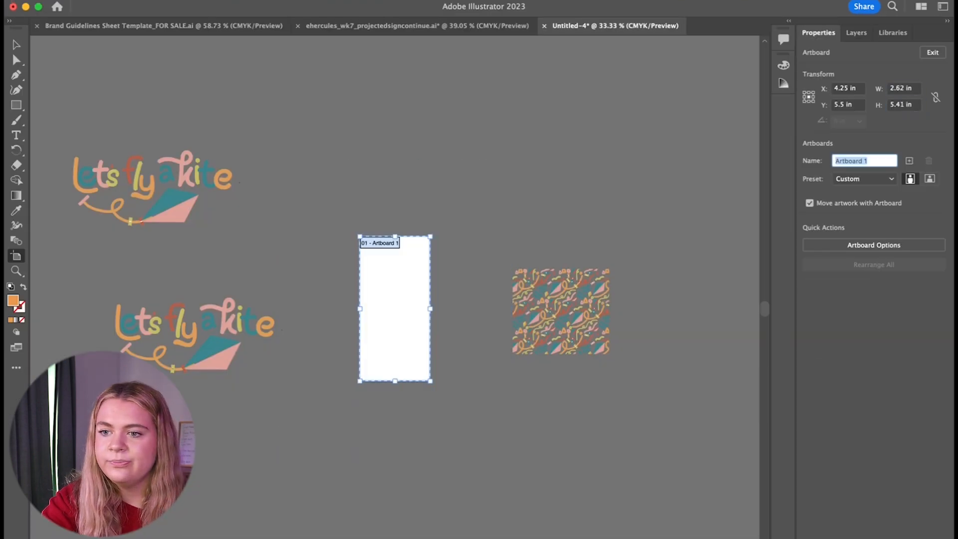
pyautogui.press('Escape')
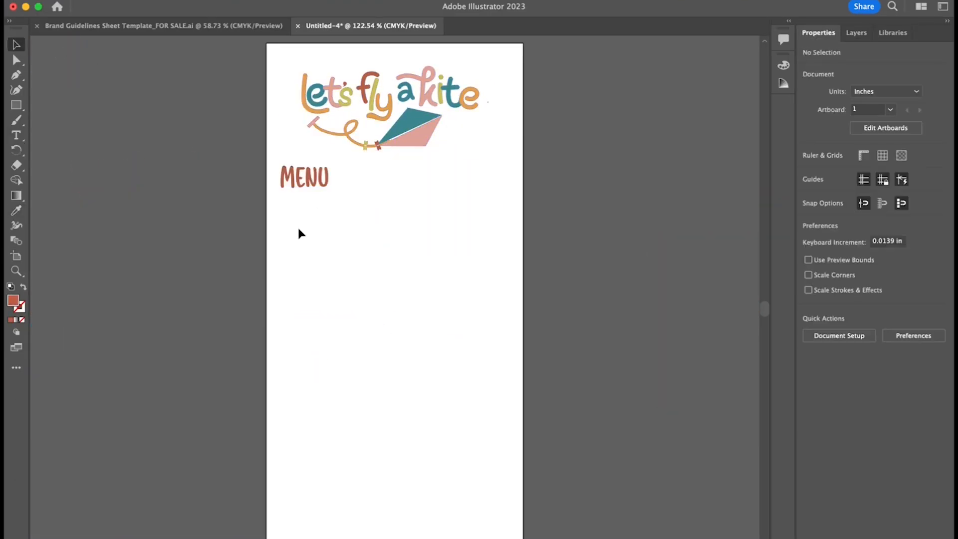